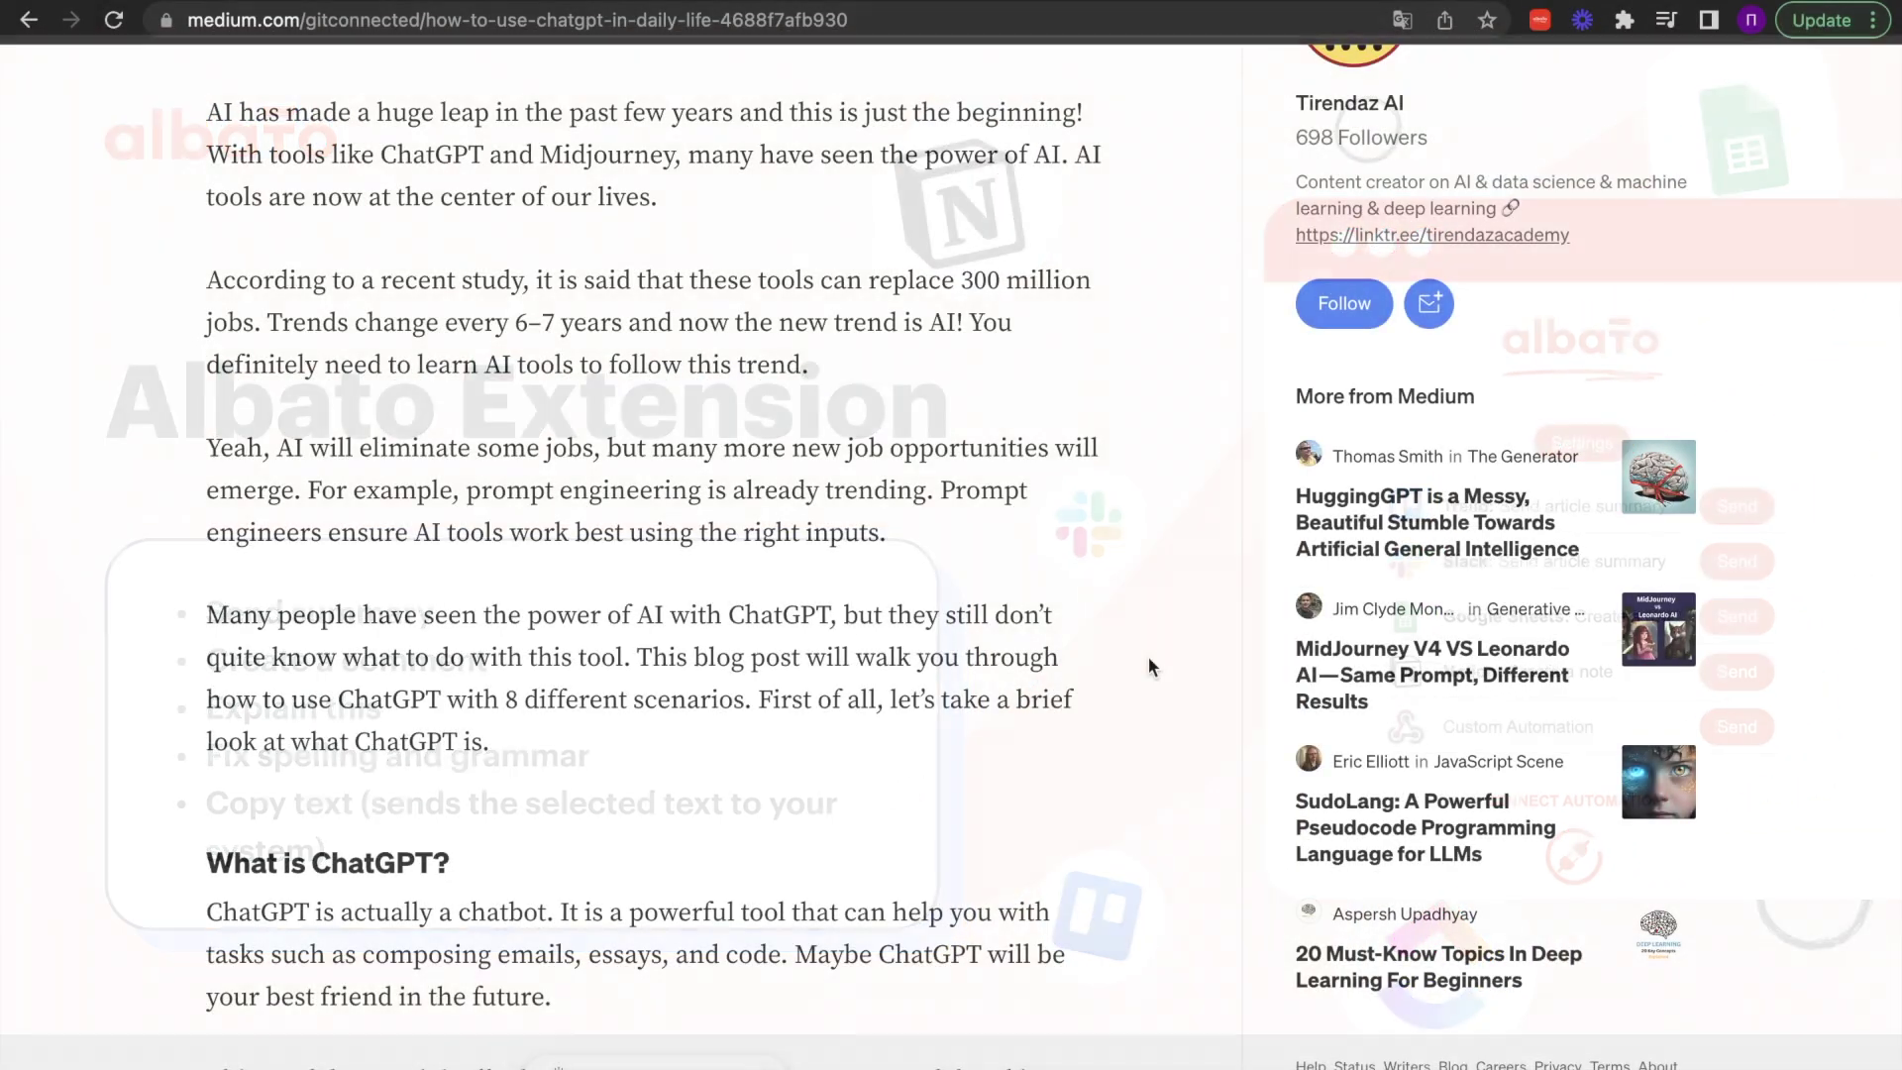
scroll(1148, 656, "down", 2)
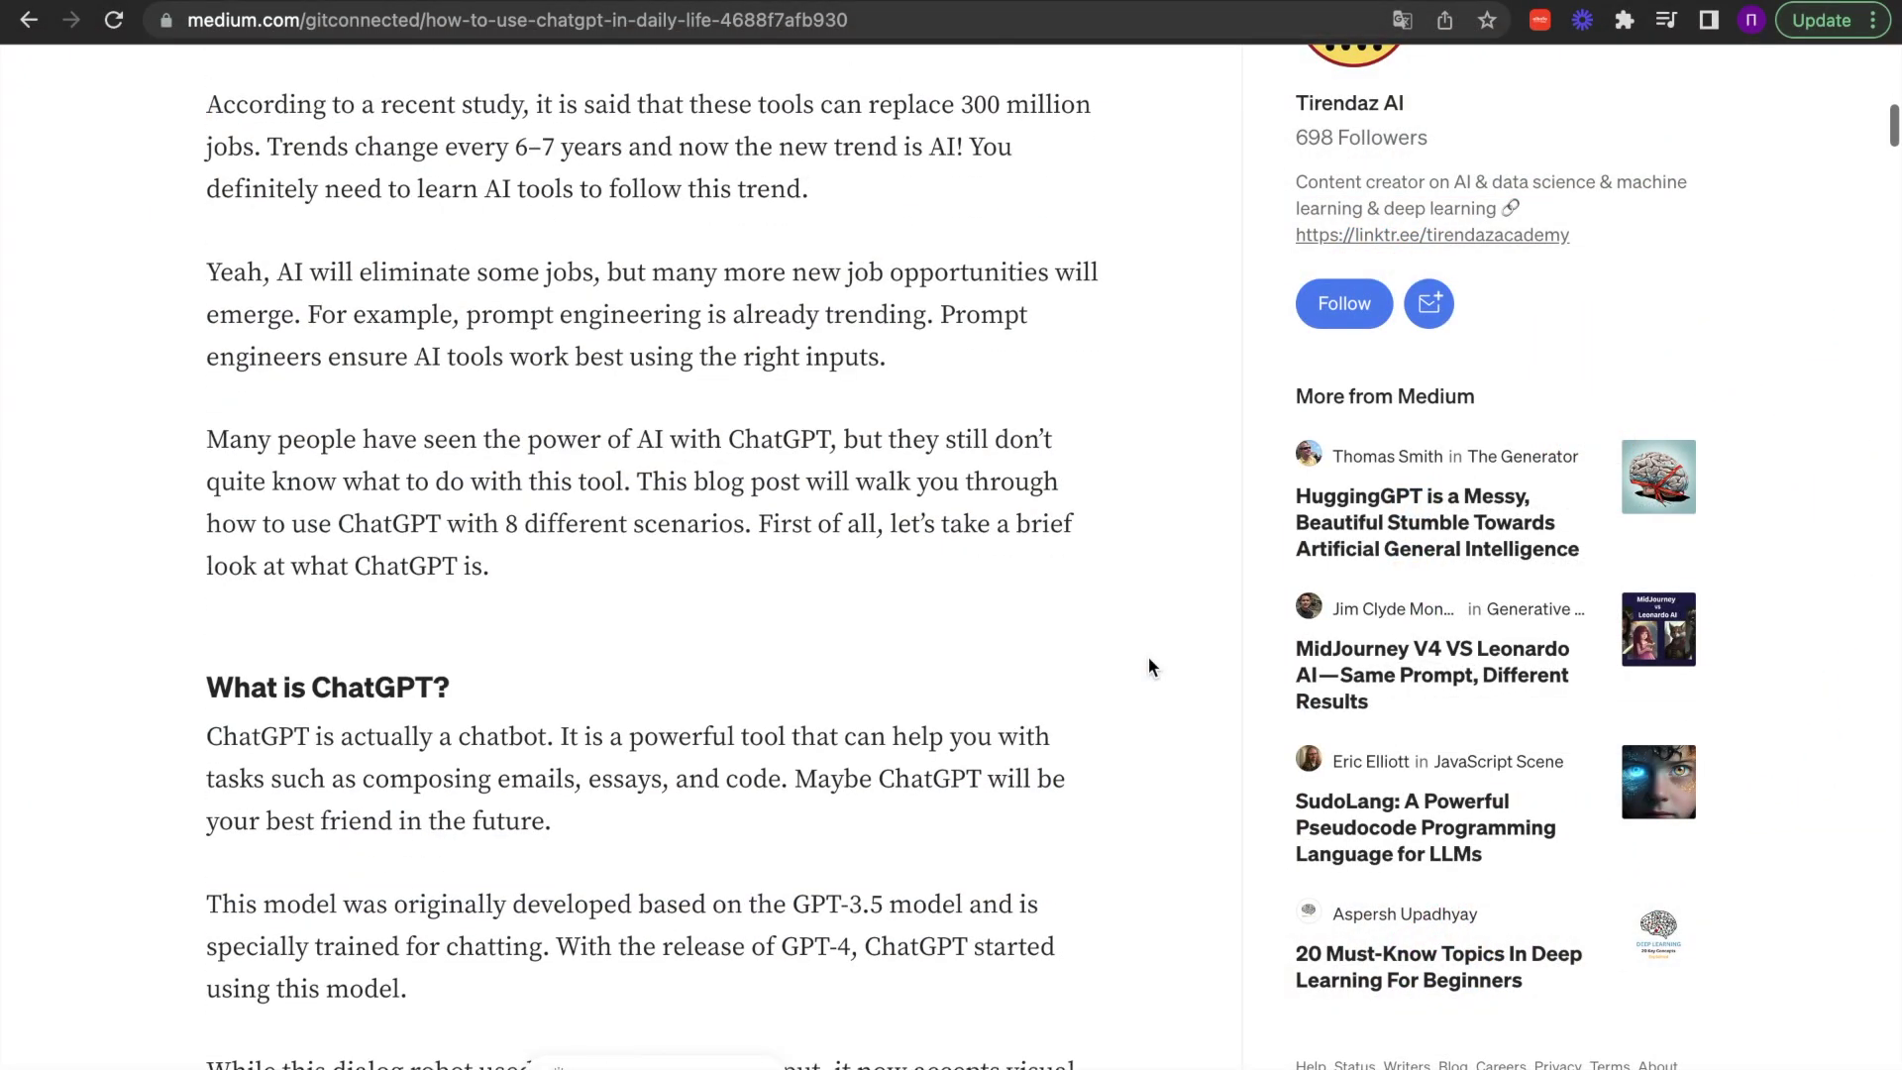
scroll(1149, 656, "down", 2)
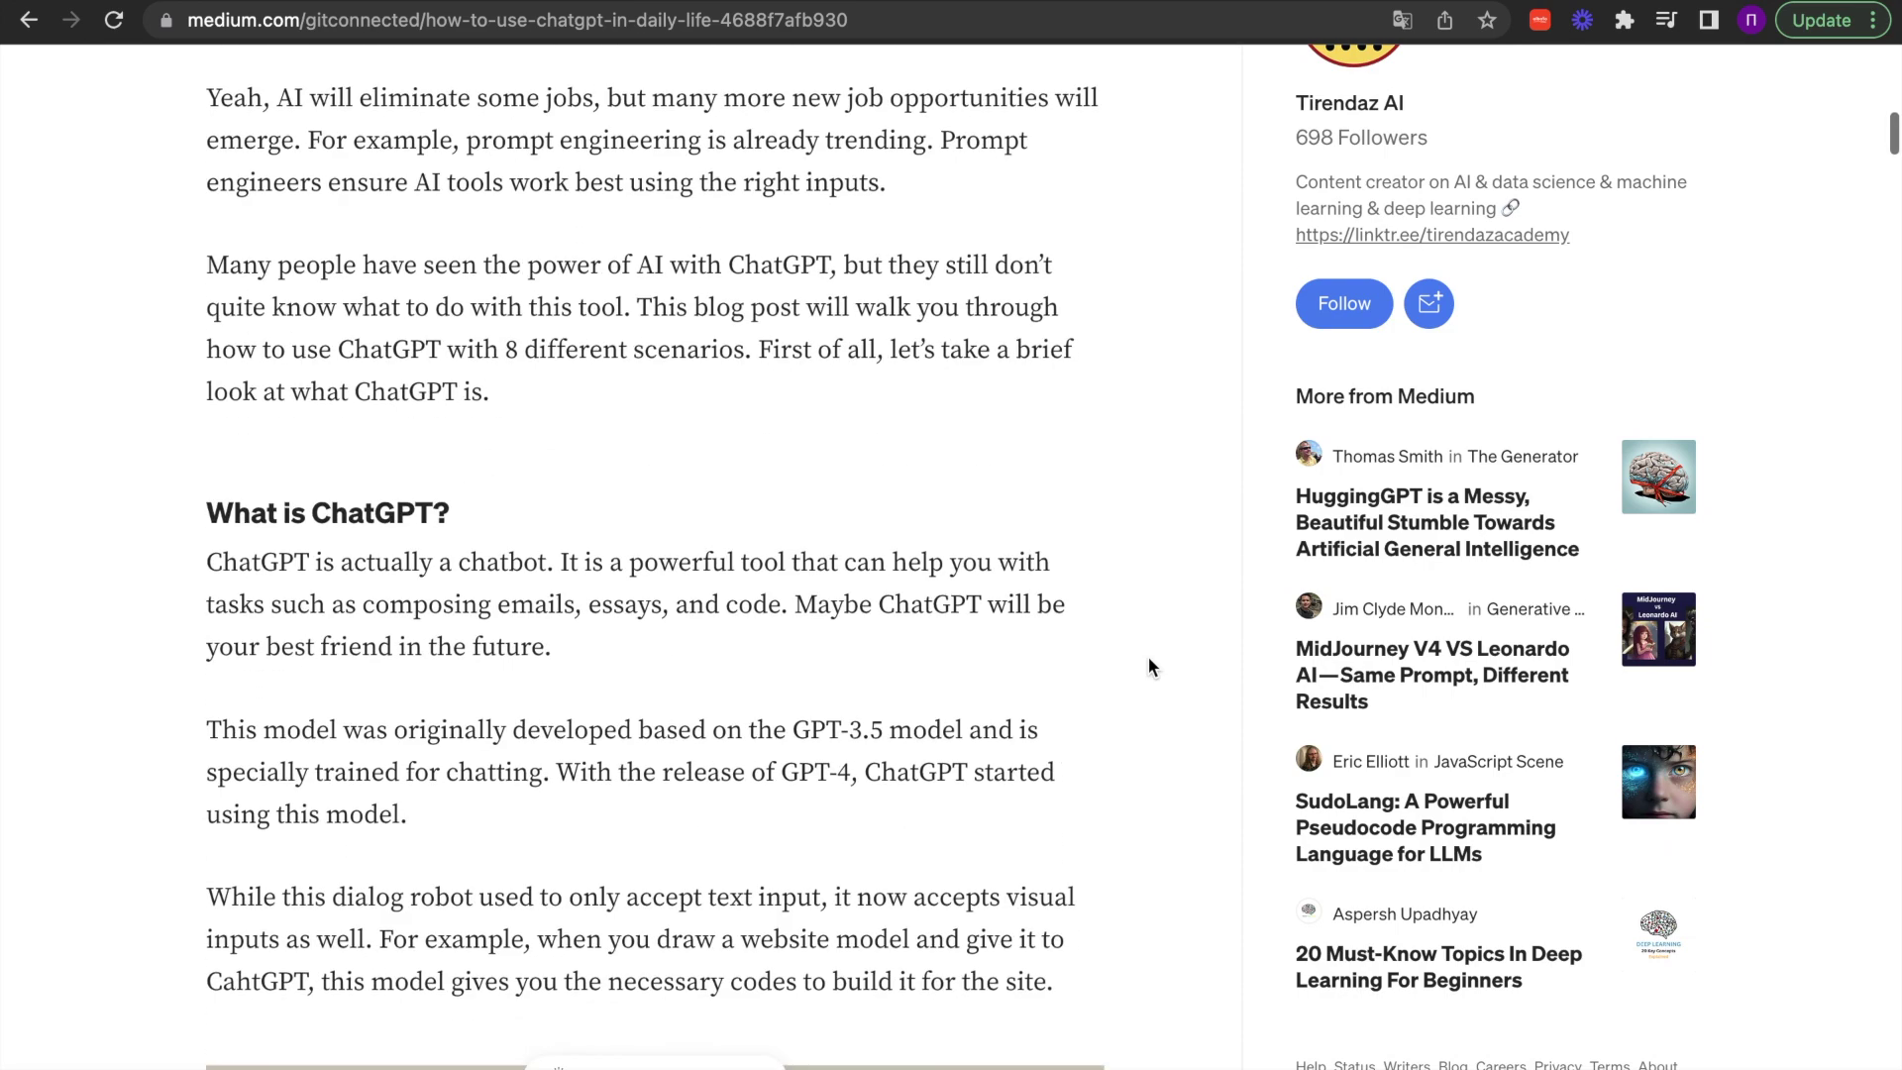
scroll(1148, 656, "down", 2)
scroll(1149, 656, "down", 4)
scroll(1149, 656, "down", 1)
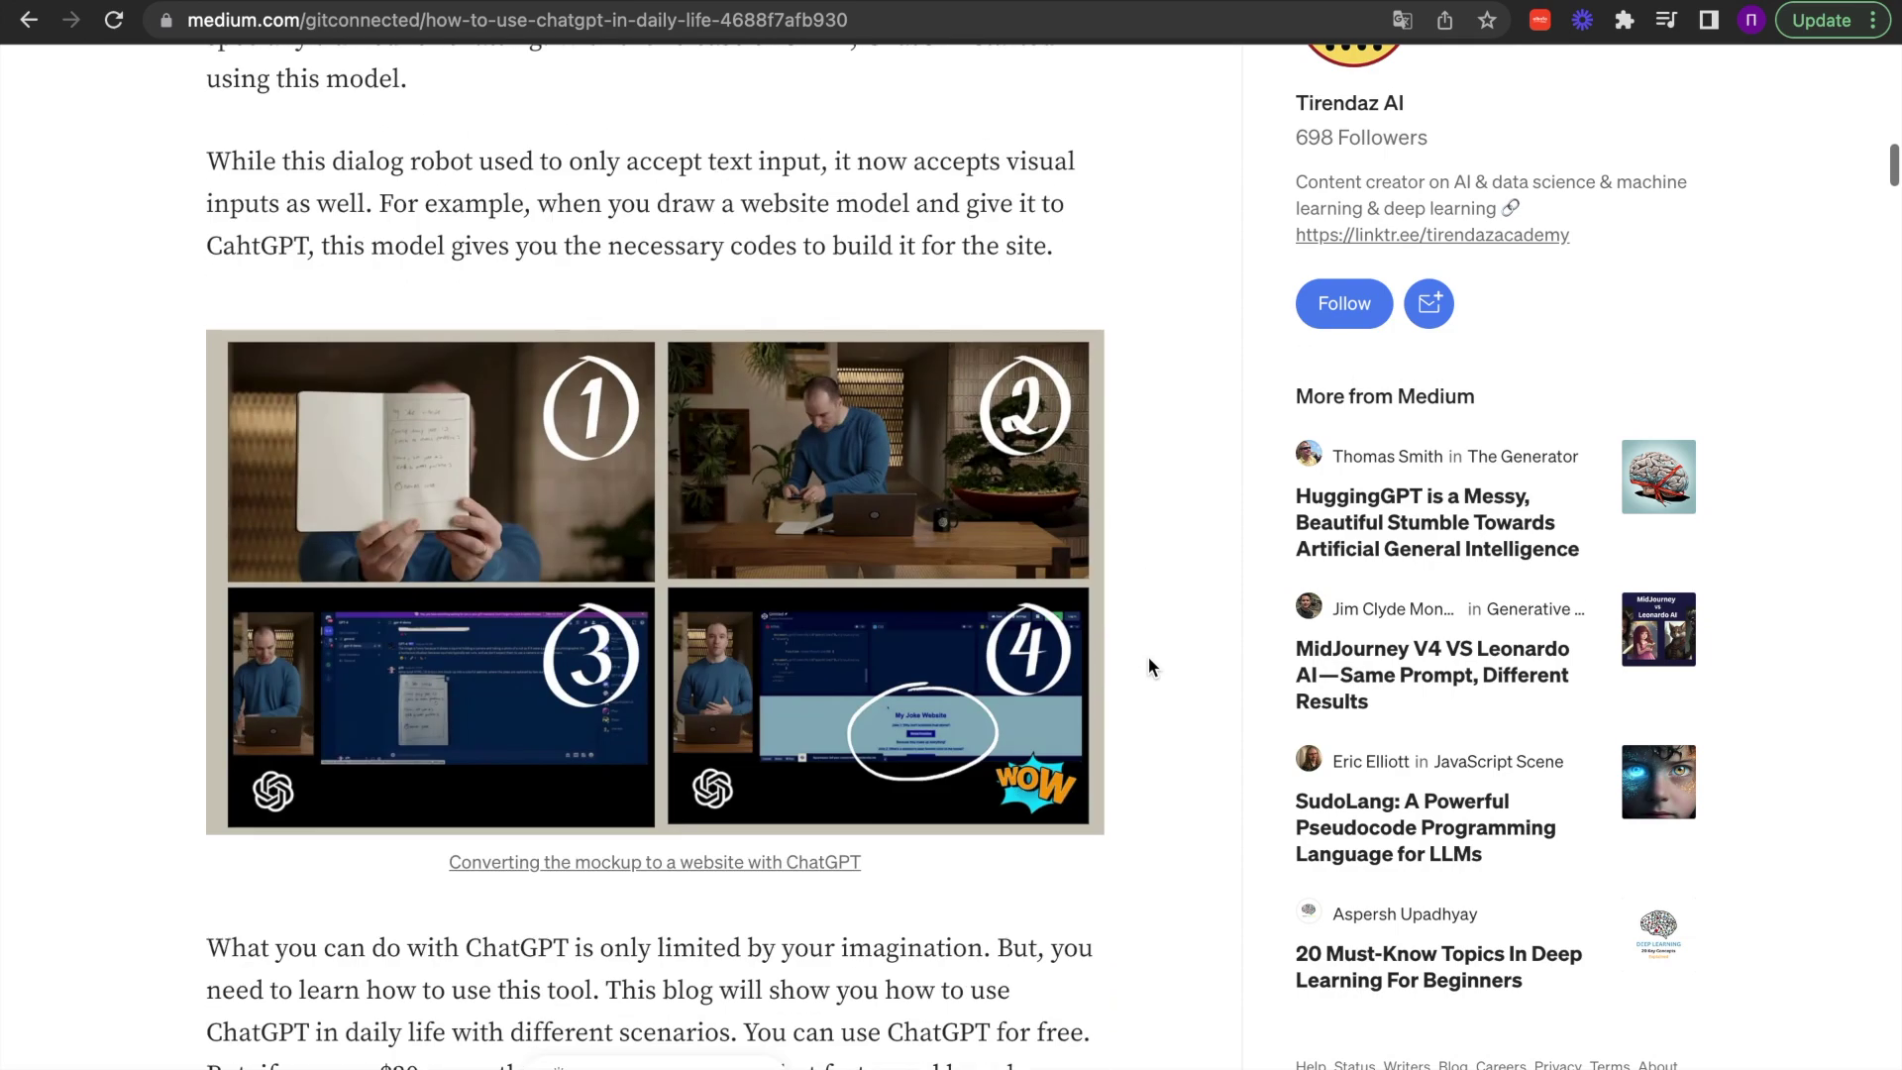
scroll(1148, 657, "down", 3)
scroll(1147, 658, "down", 1)
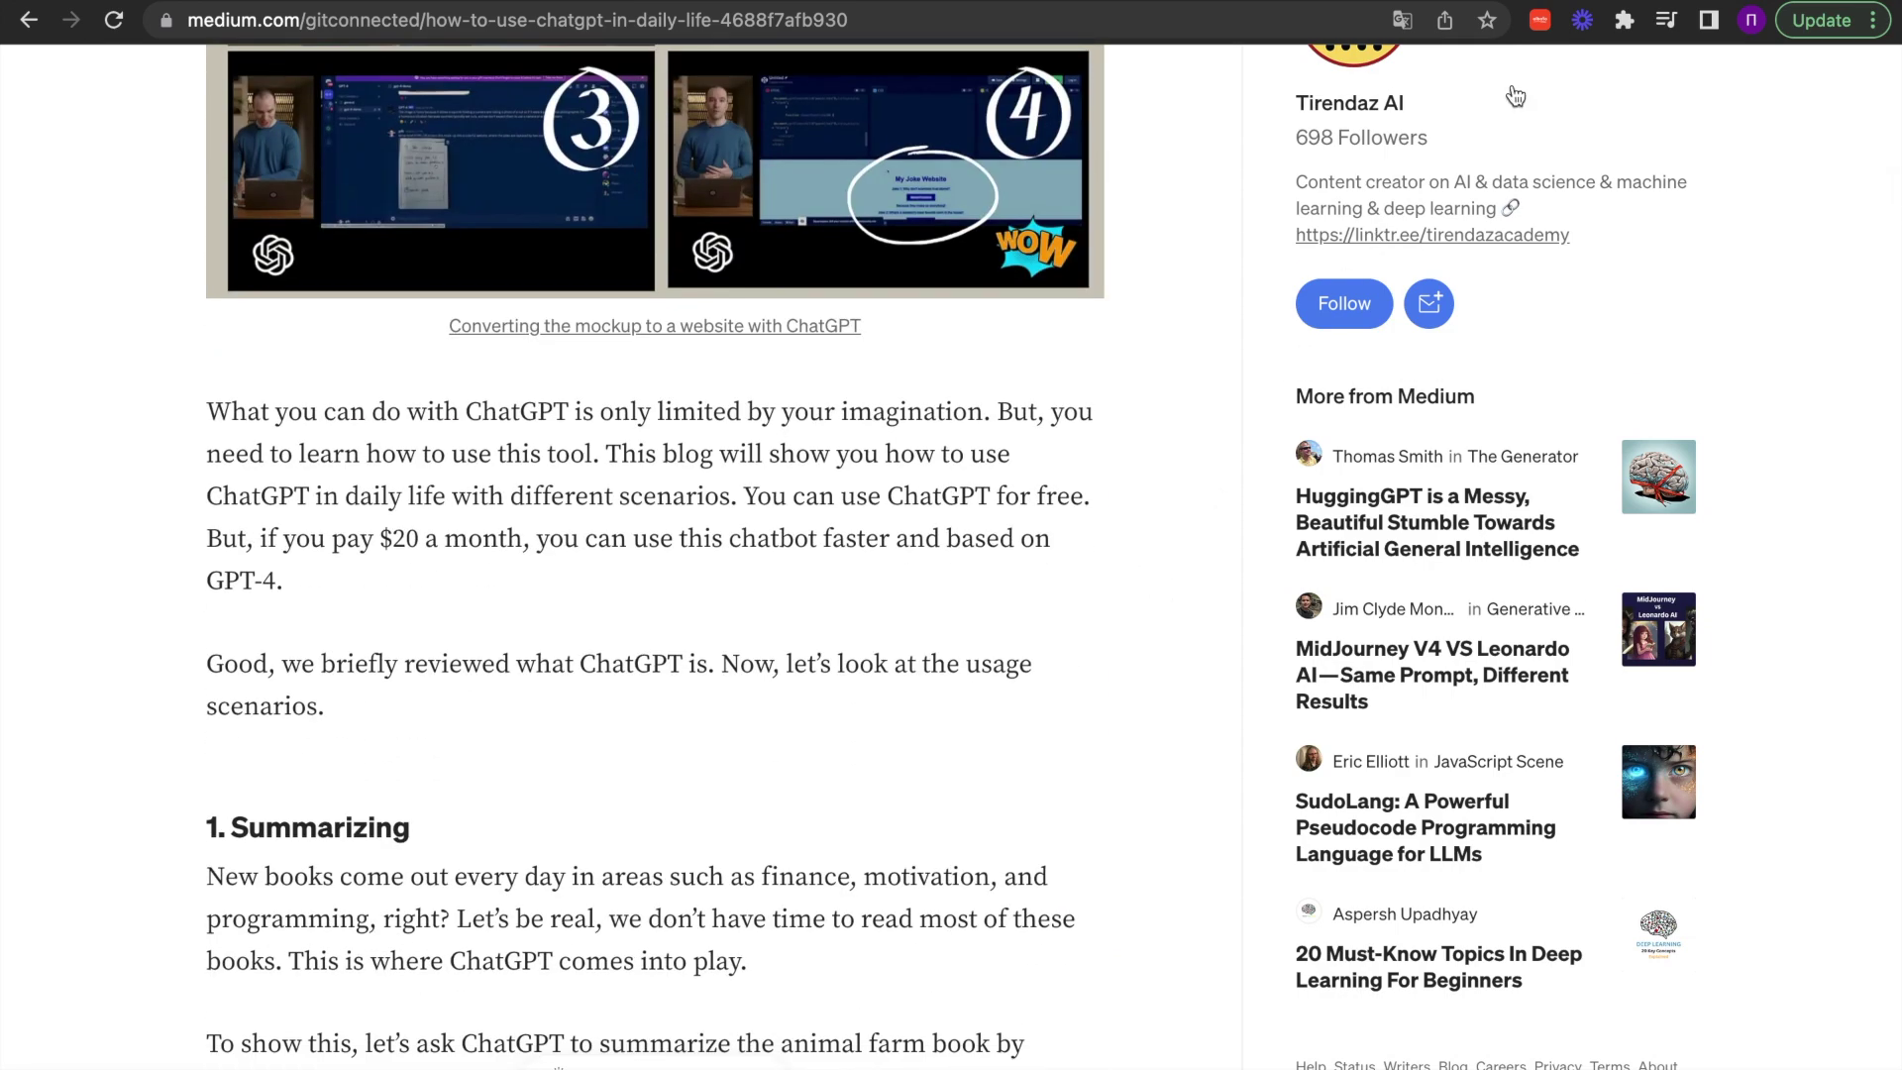
Step: From the Albato extension popup, send the ChatGPT article's summary to Slack
left_click(1543, 22)
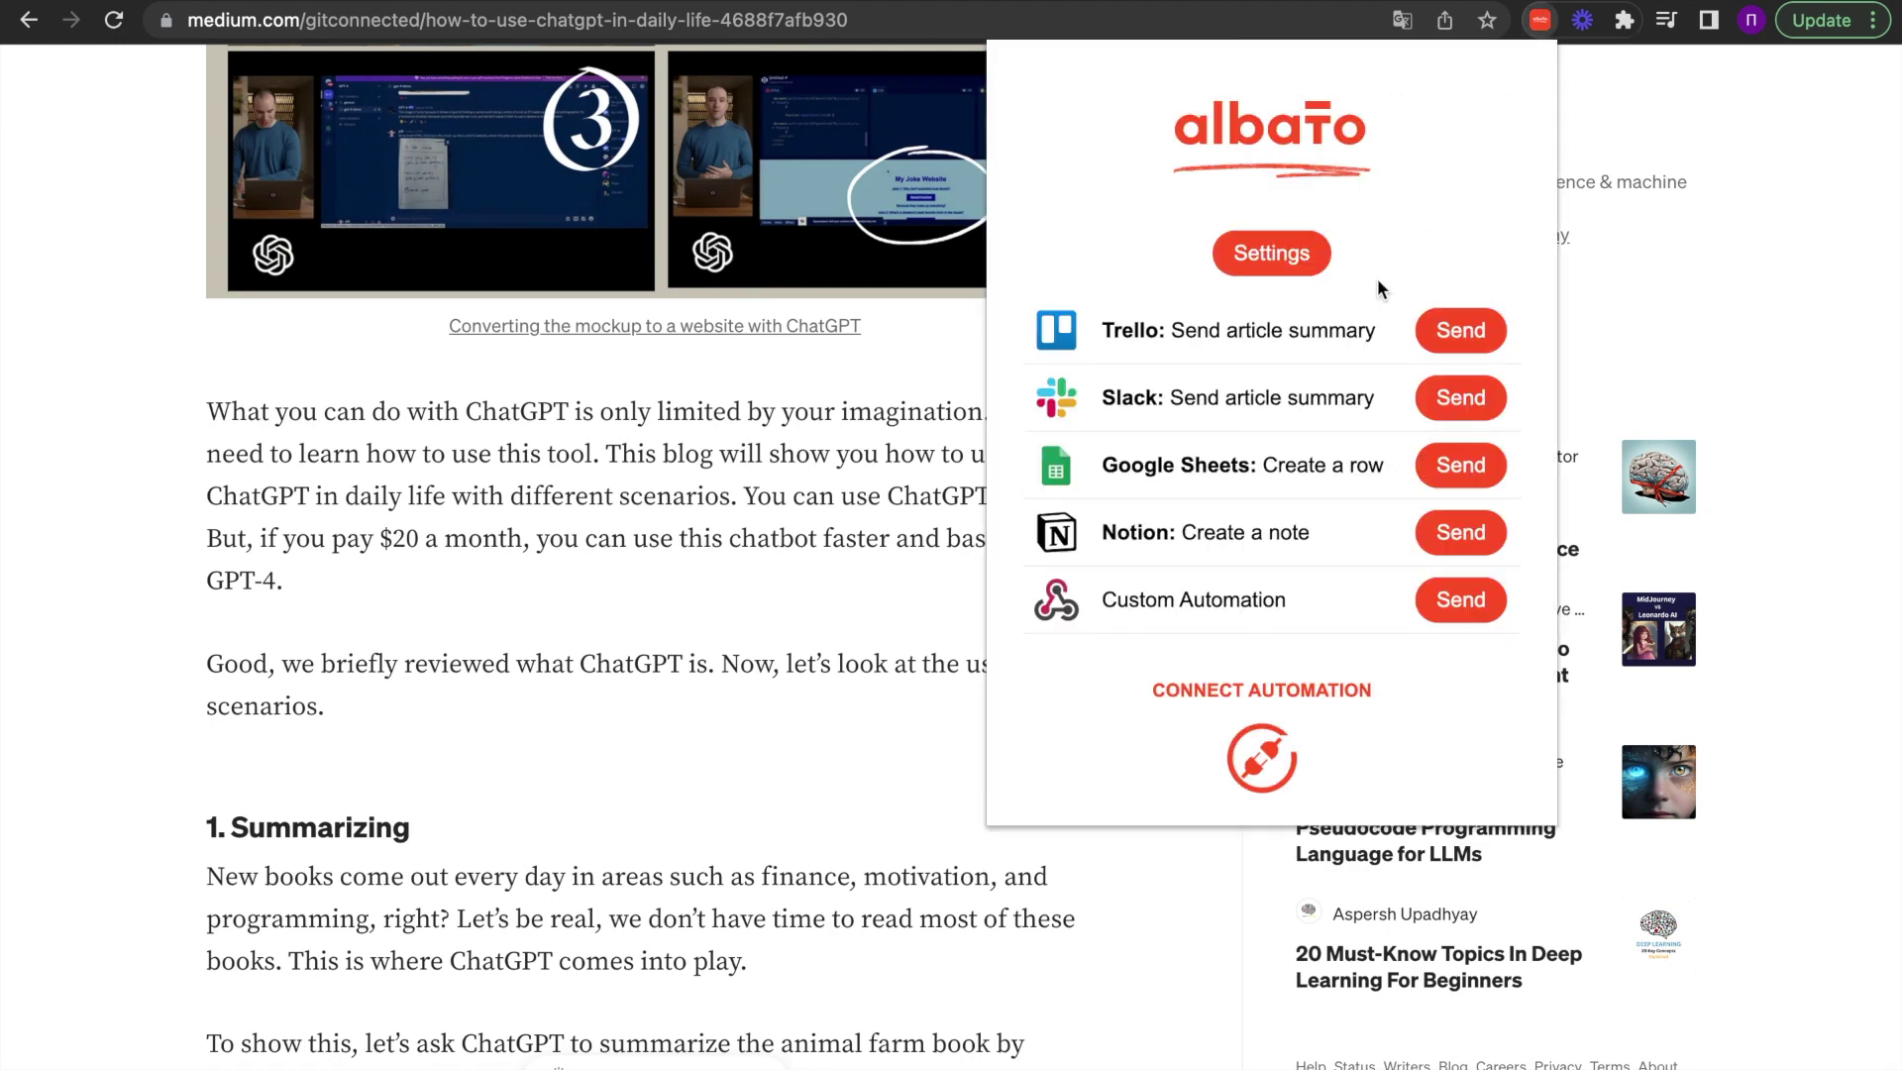
left_click(1460, 397)
Step: Check the posted article summary in Slack, then return to the browser article
key("ctrl+Left")
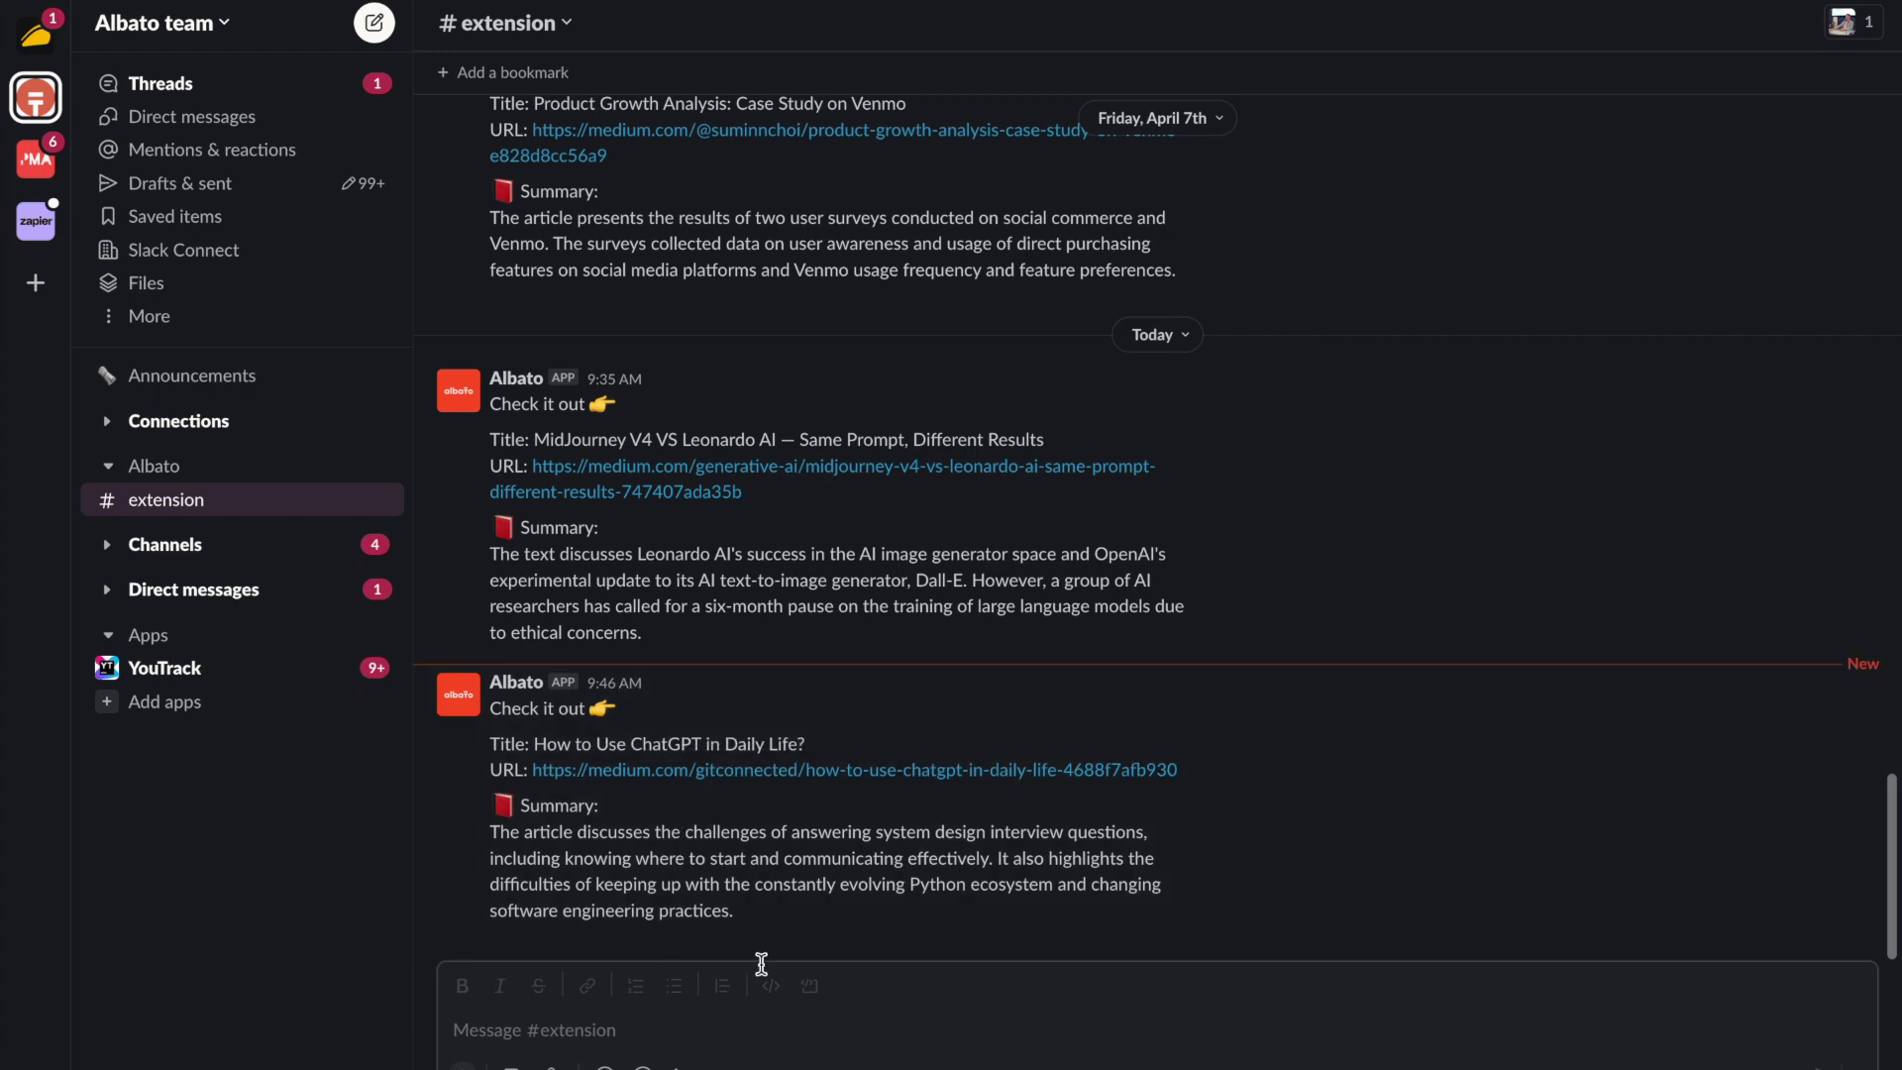
key("super+Tab")
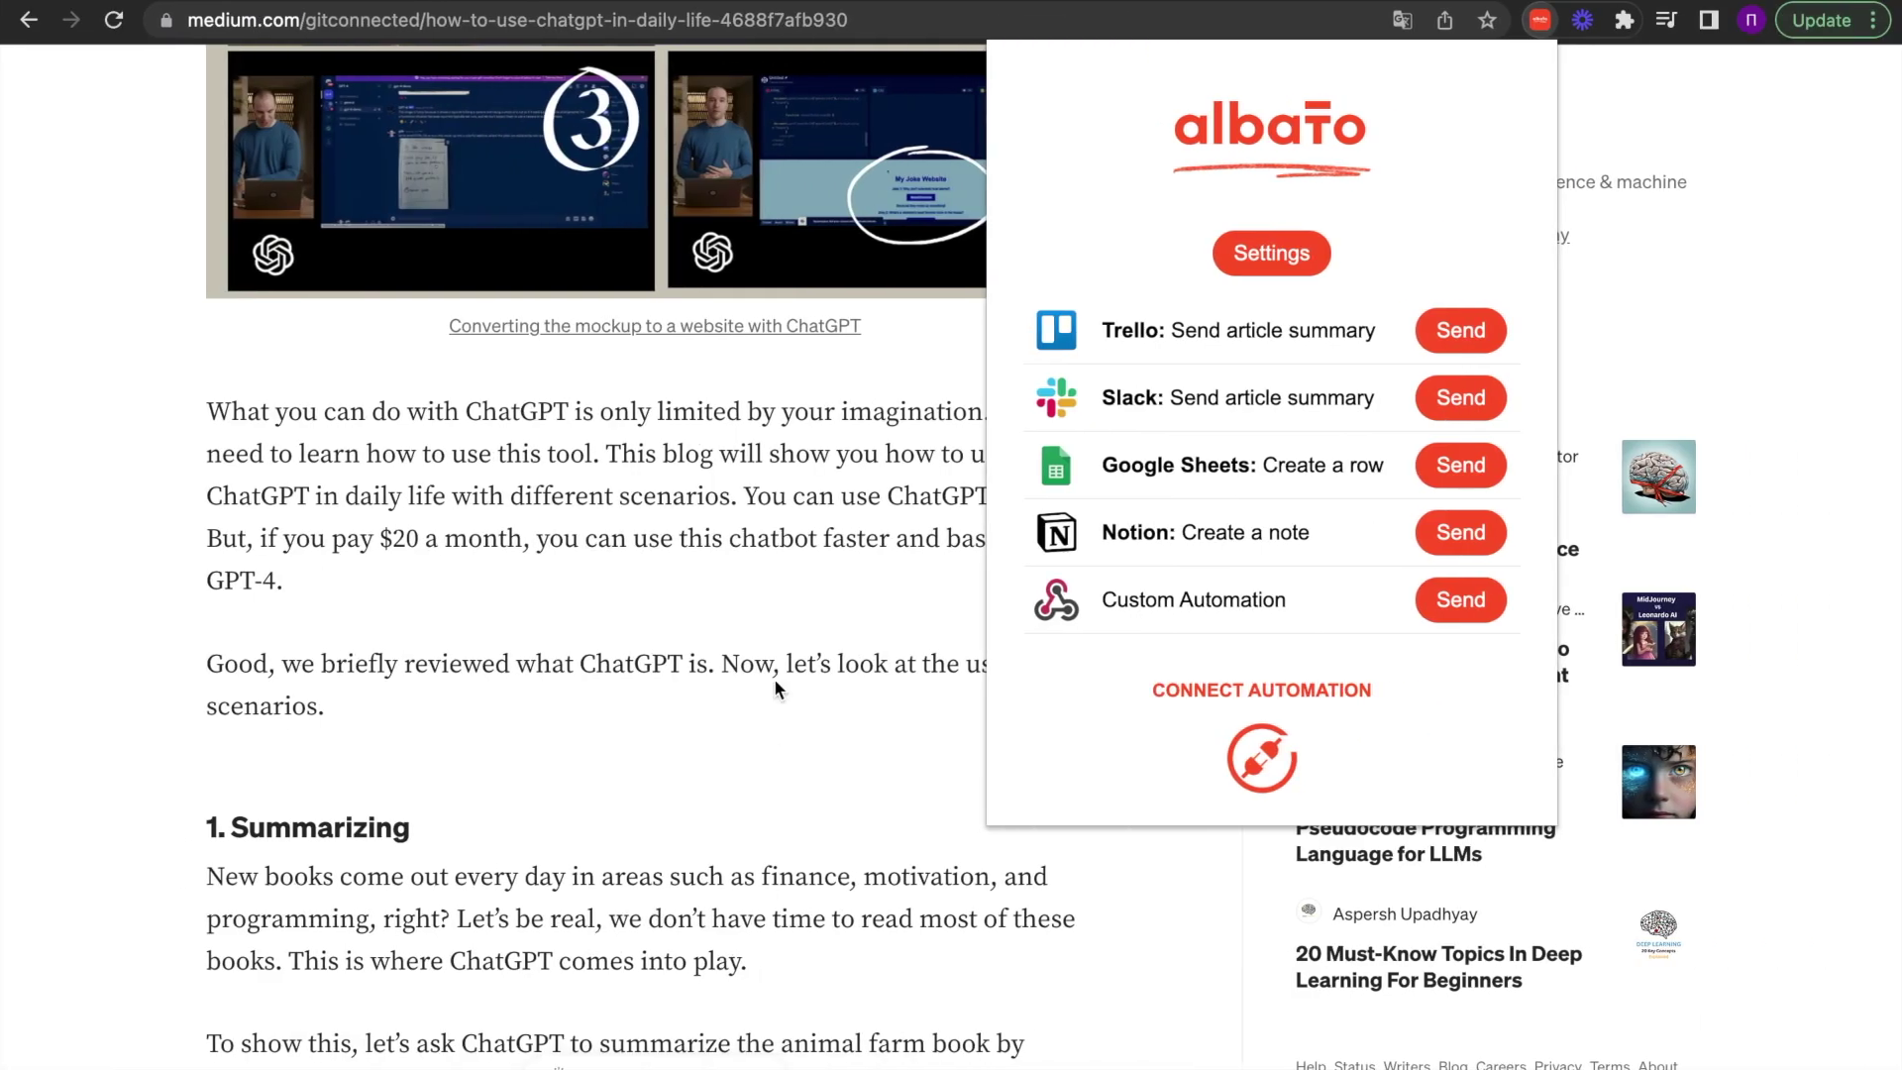
scroll(774, 679, "down", 1)
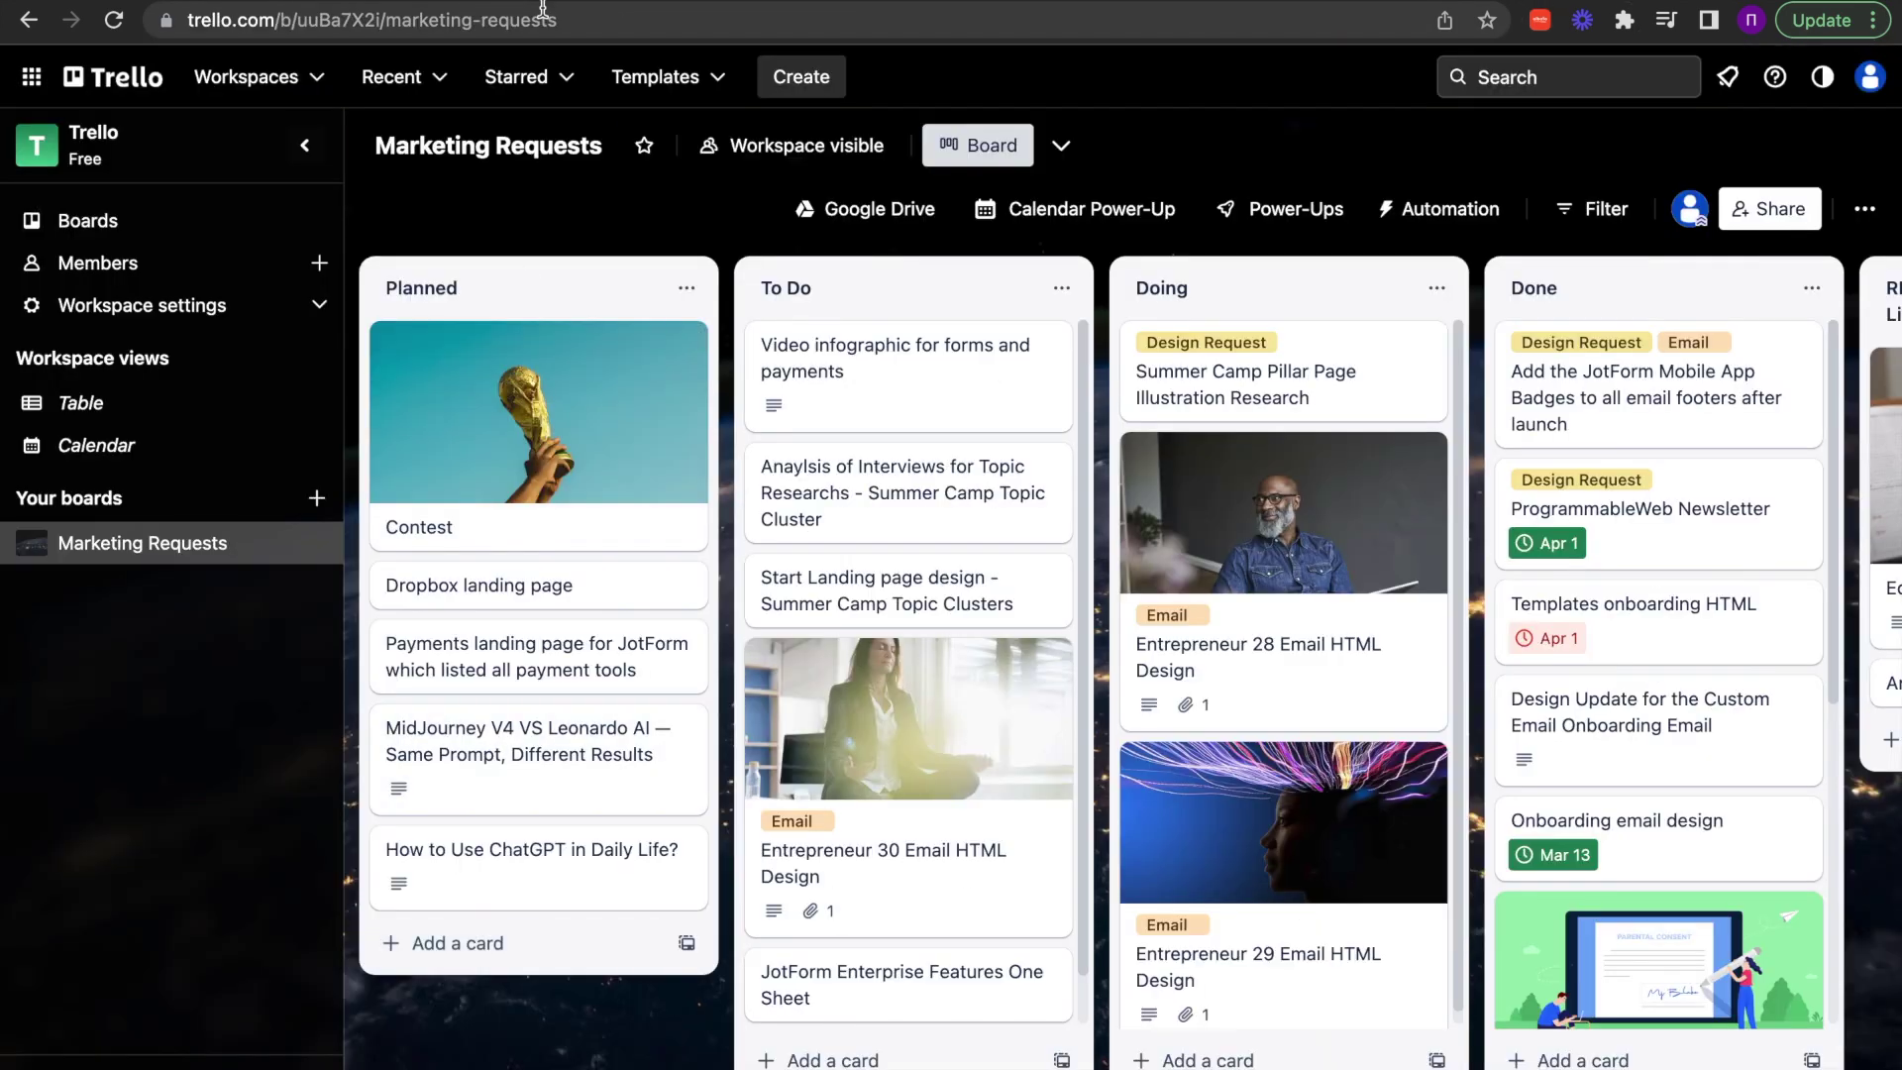
Step: Check the new ChatGPT article row in Google Sheets, then select the generated comment text
key("ctrl+Tab")
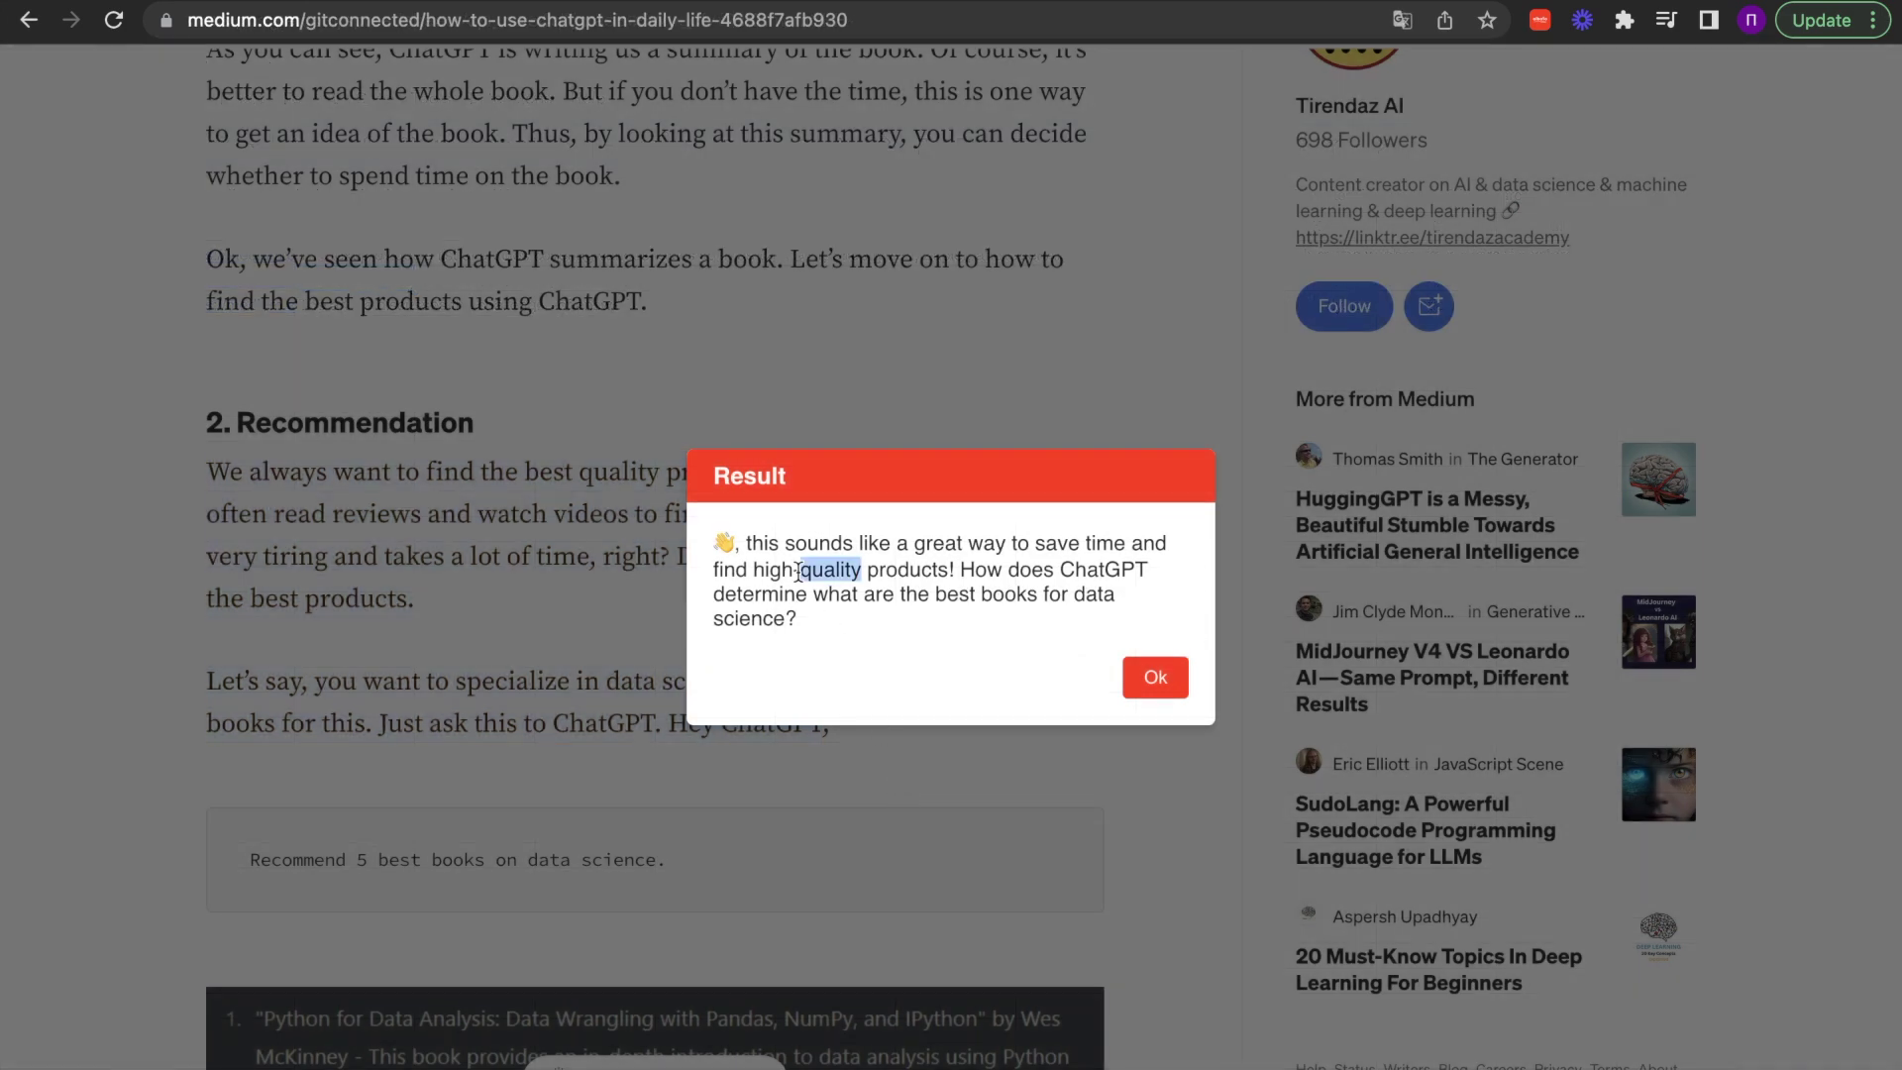
triple_click(798, 573)
key("ctrl+c")
Step: Paste the copied high-quality-products comment as a new response on the Medium article
left_click(1151, 698)
left_click(730, 1059)
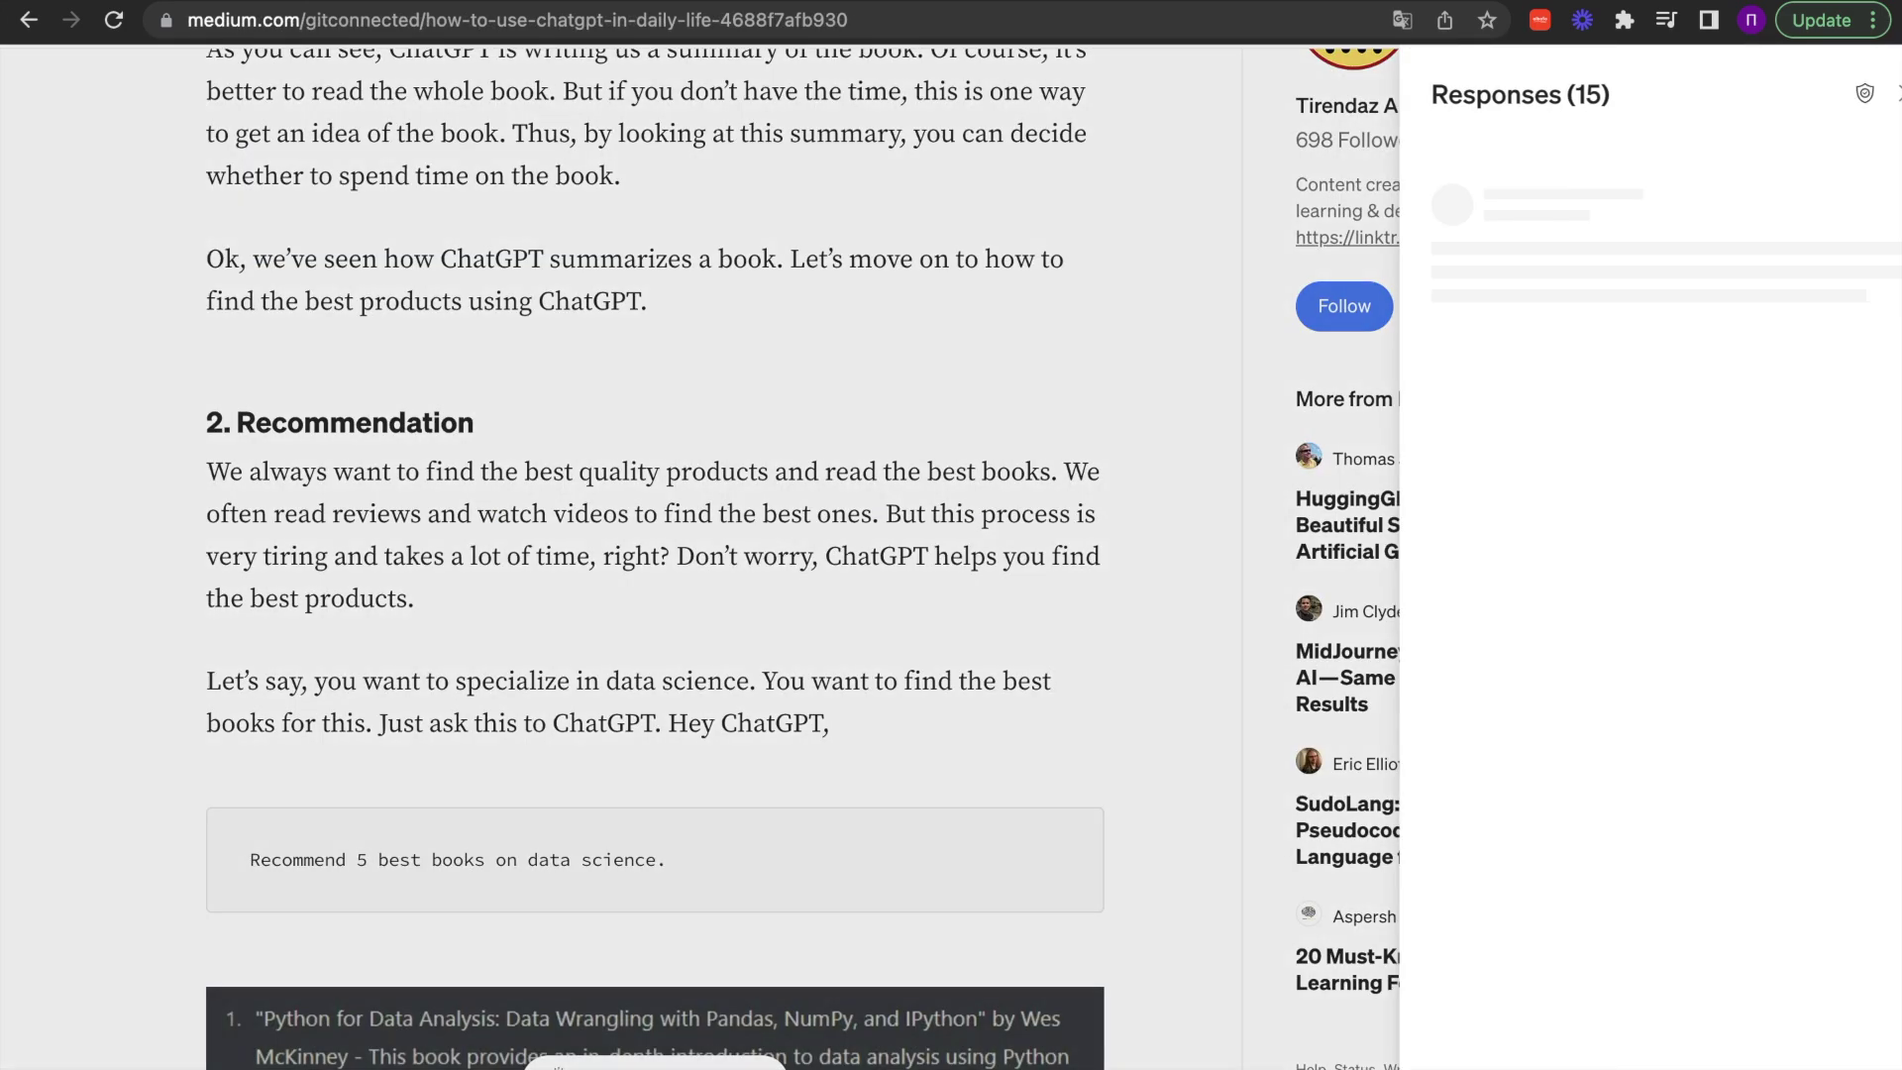
left_click(1612, 246)
key("ctrl+v")
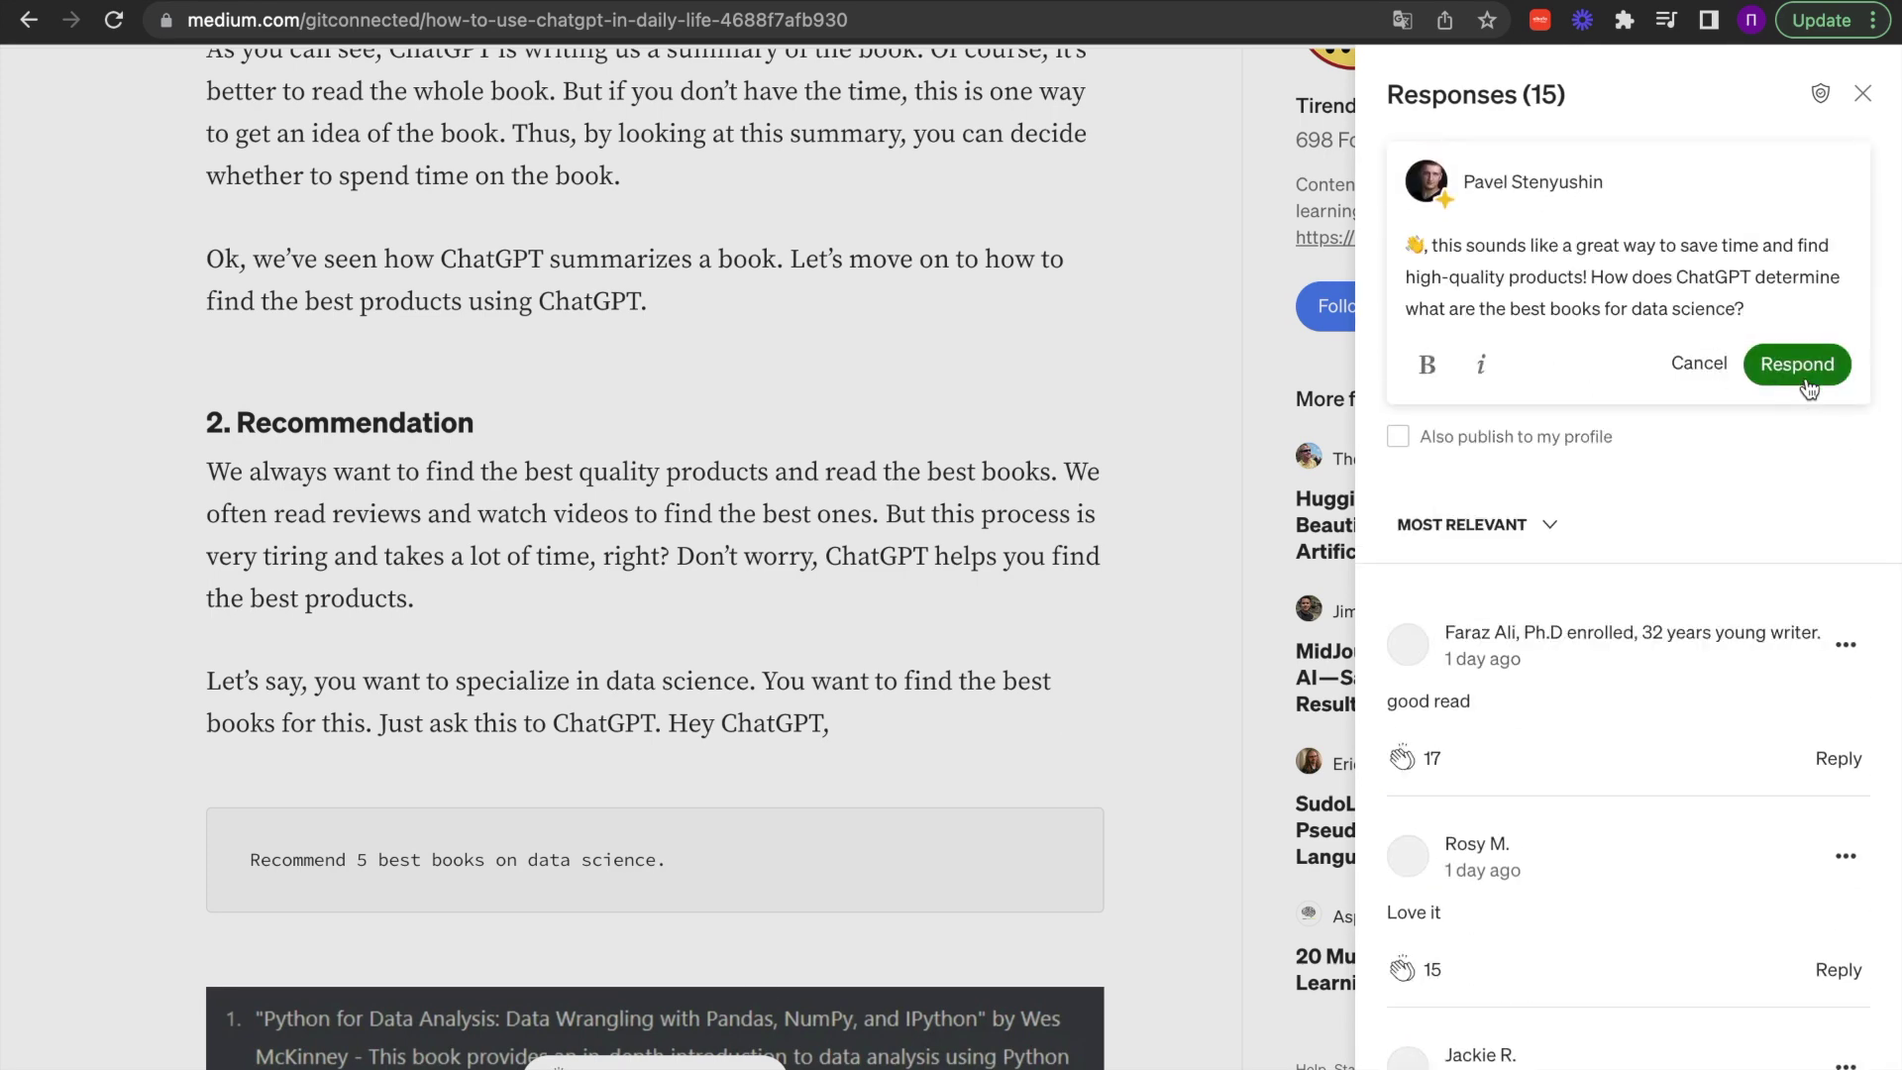
left_click(1797, 362)
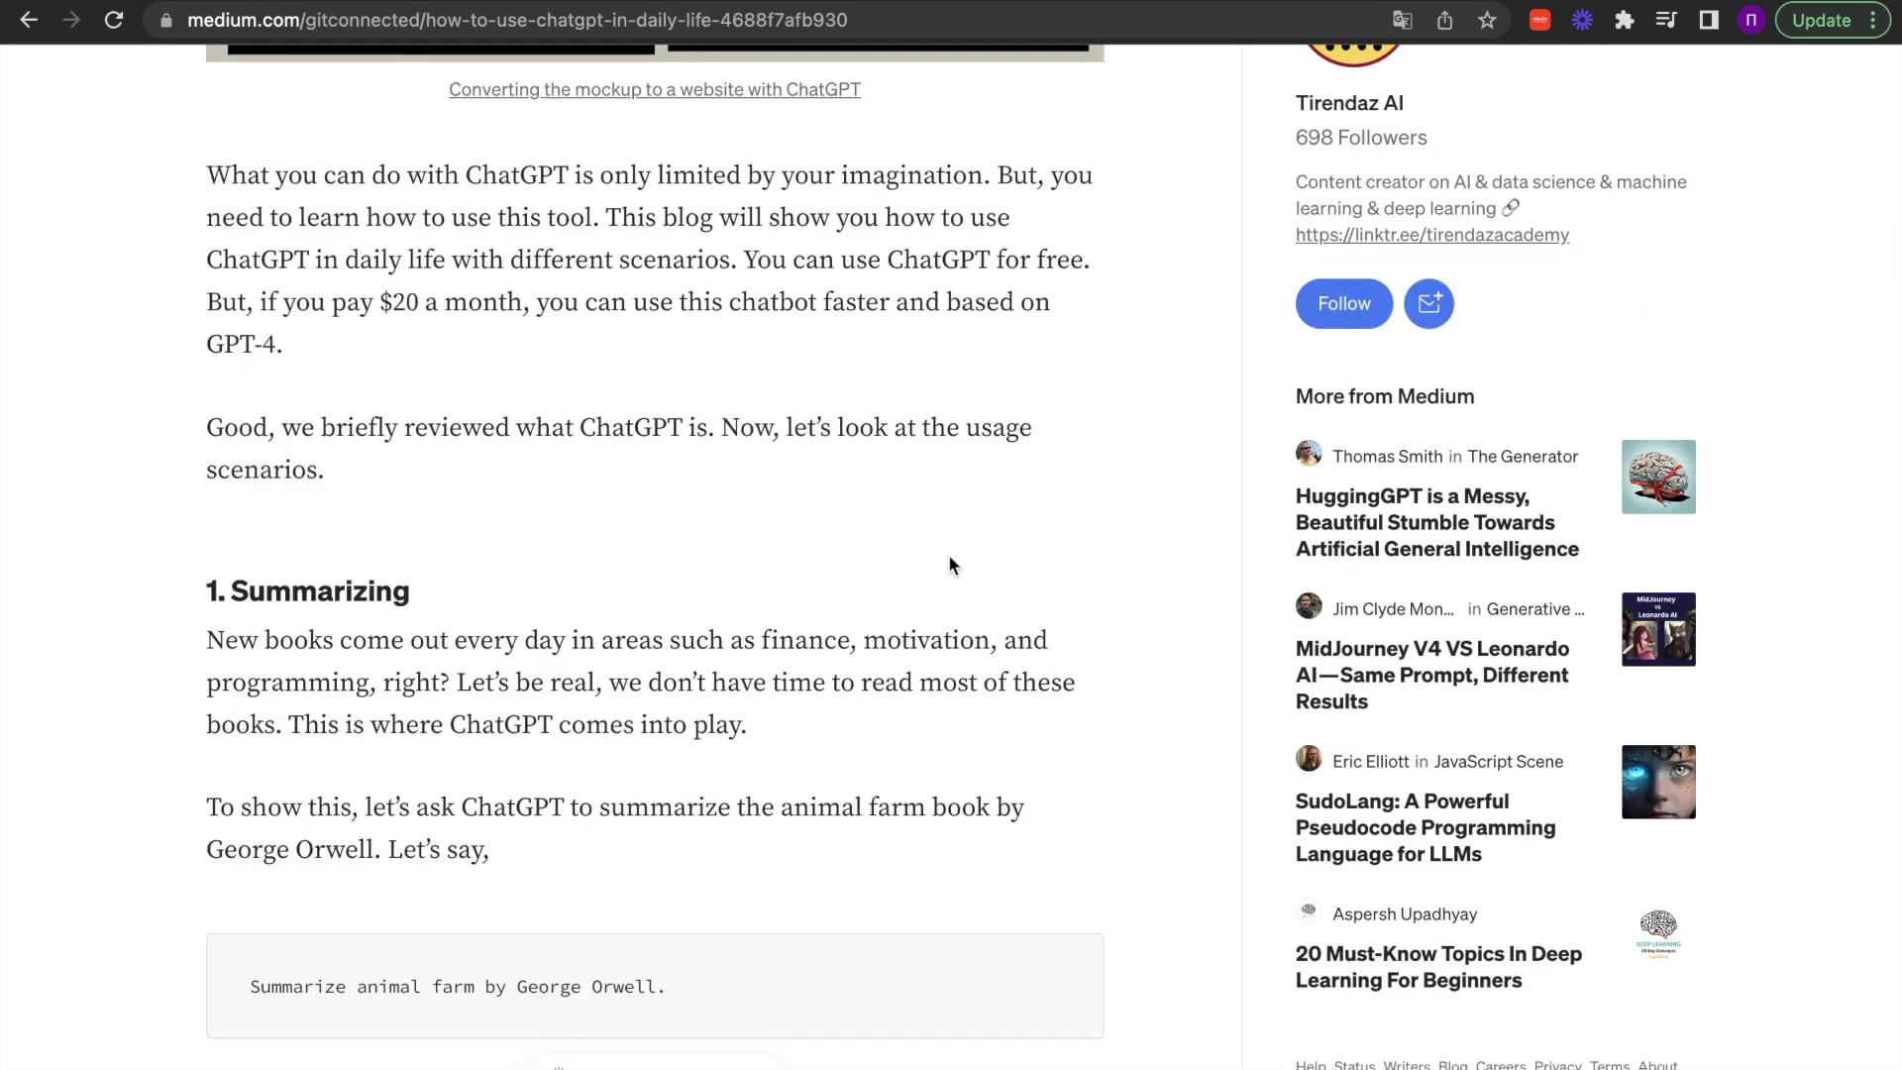
scroll(948, 555, "down", 10)
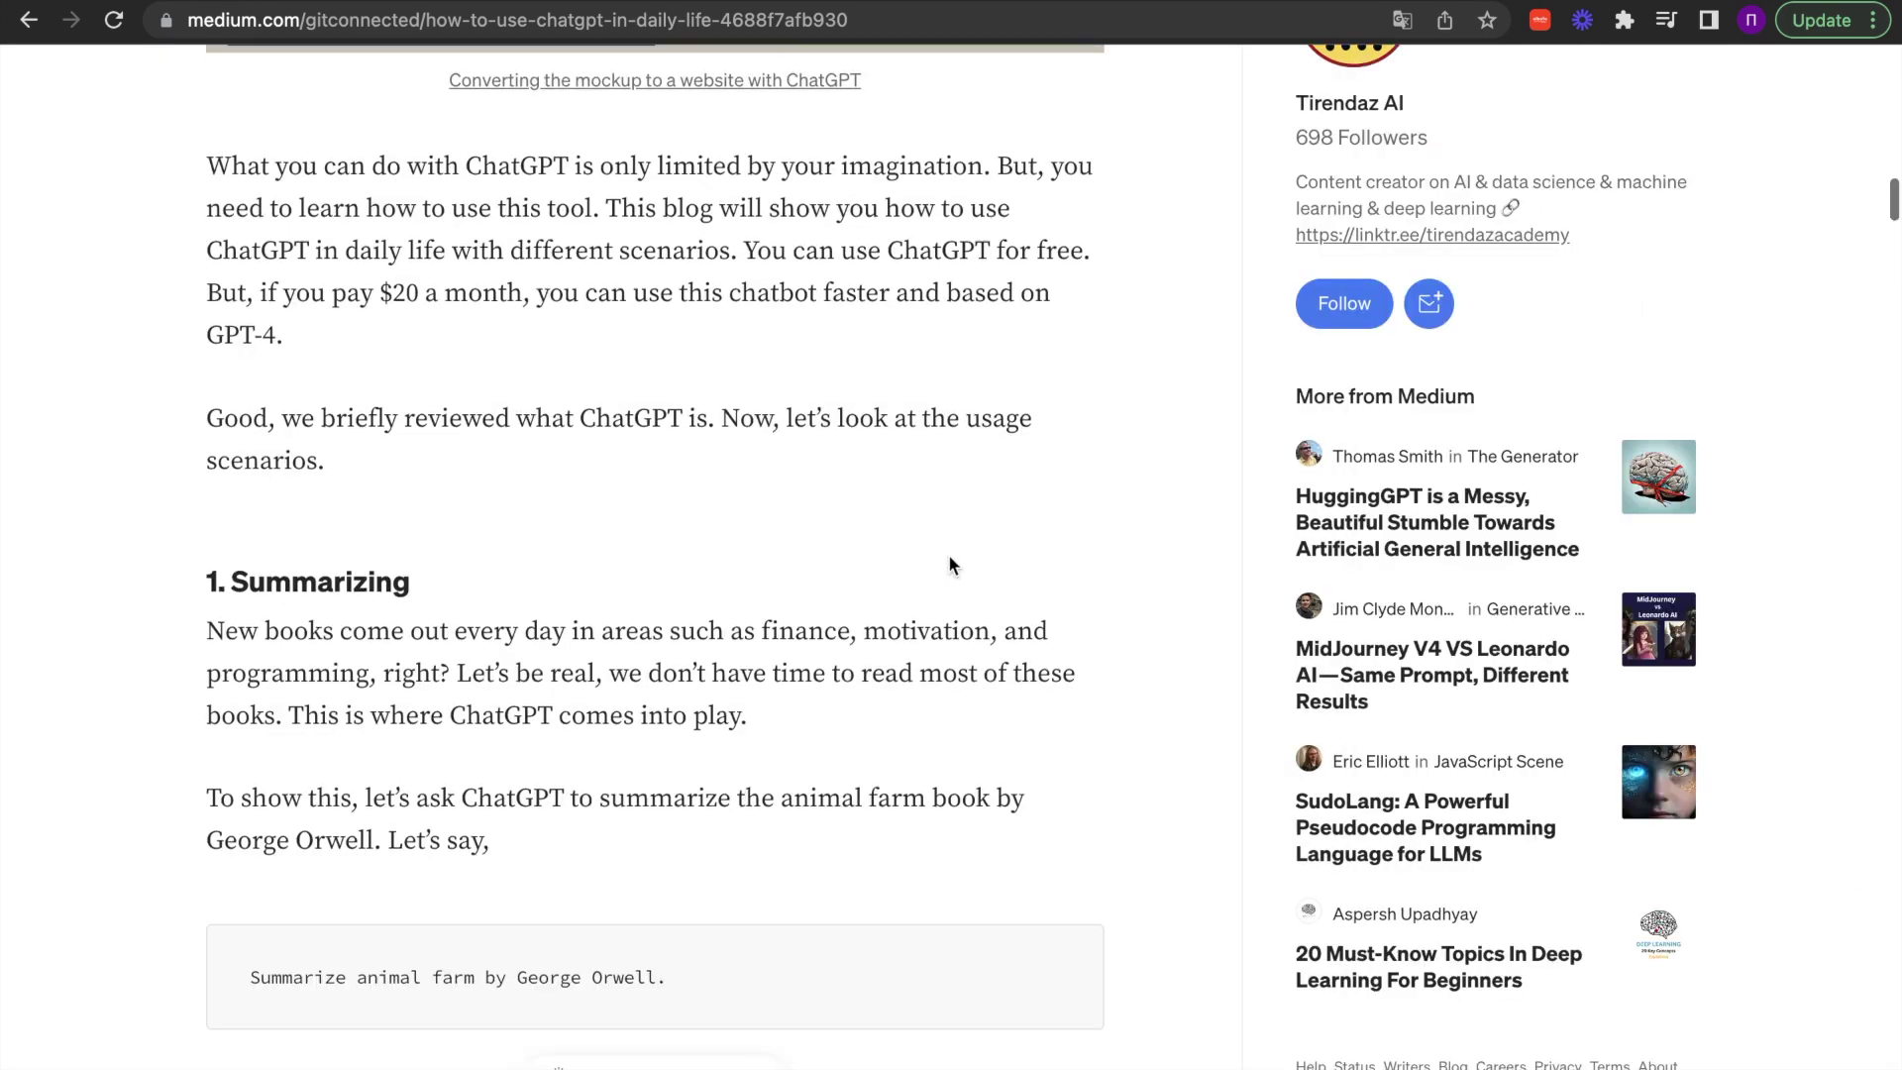
scroll(947, 555, "down", 4)
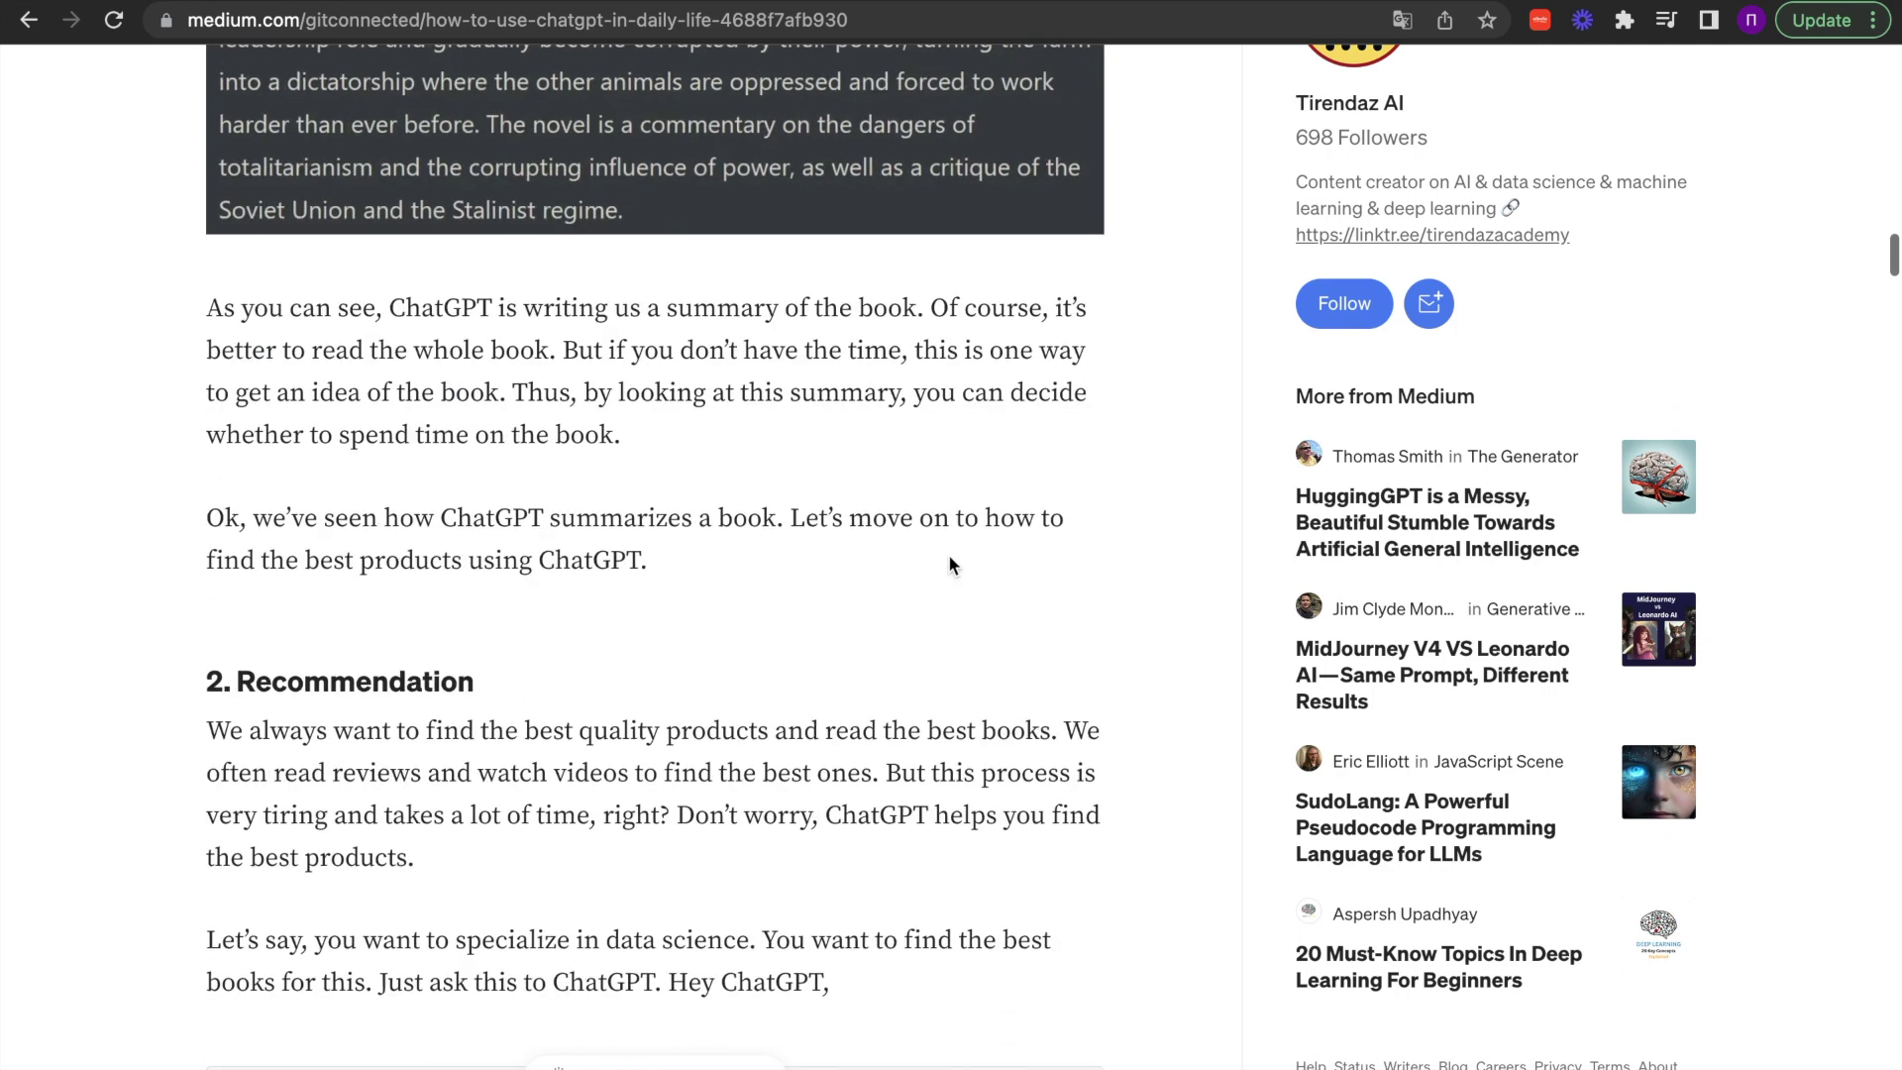
scroll(948, 554, "down", 3)
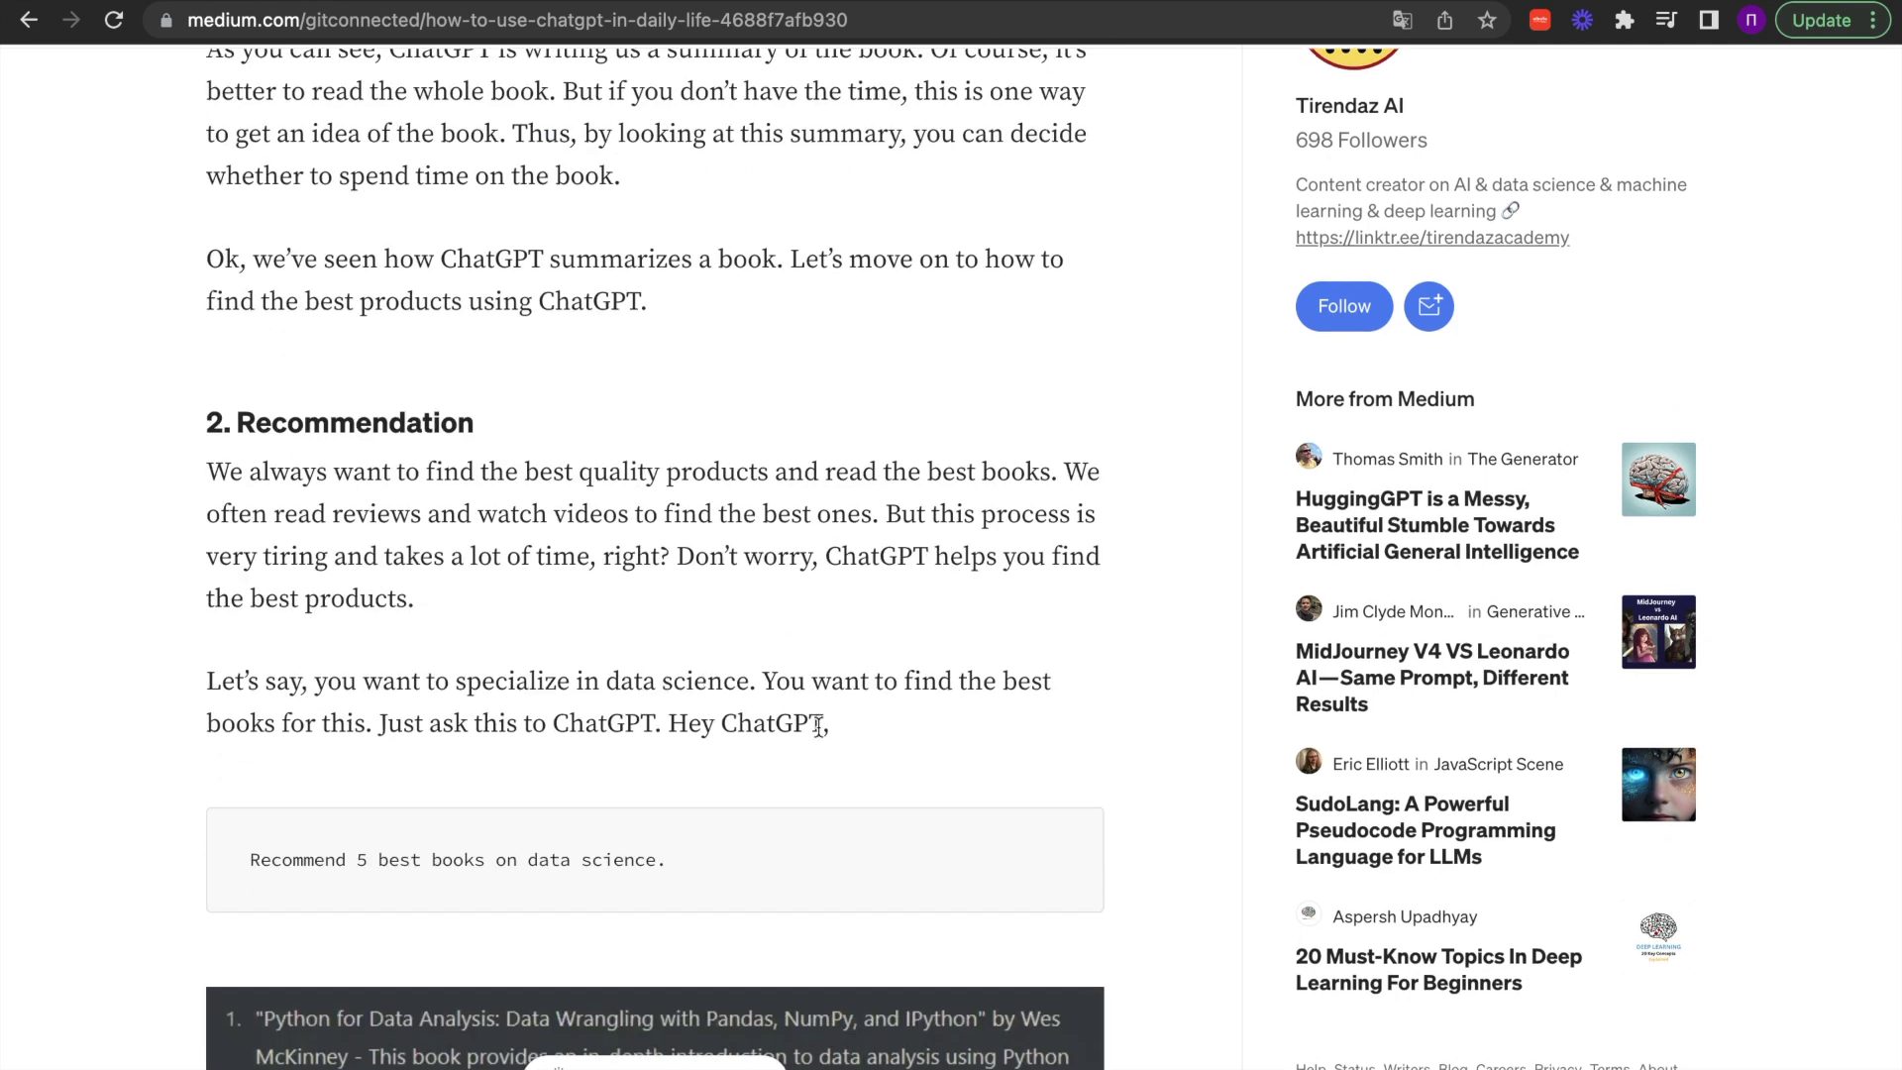
Step: Generate a comment from the Recommendation passage and post it as a second response
left_click_drag(824, 723, 210, 474)
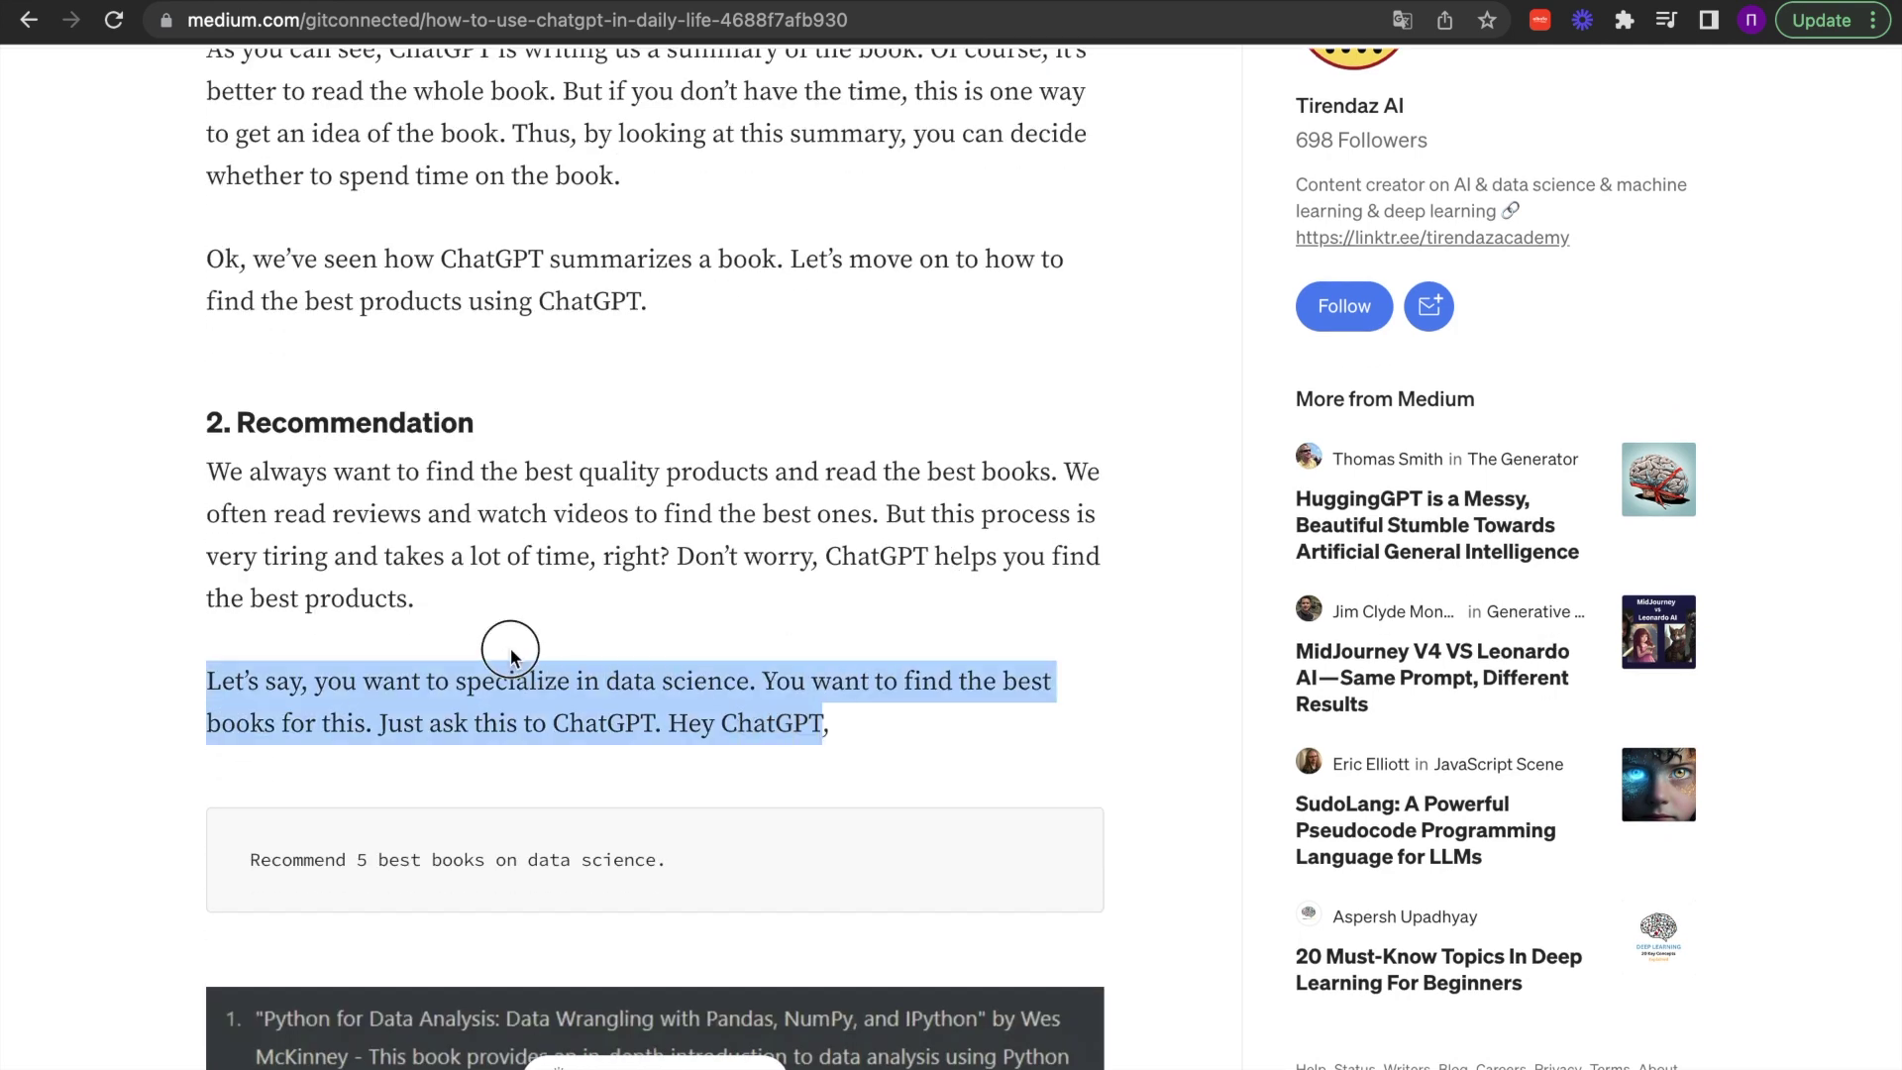
right_click(210, 473)
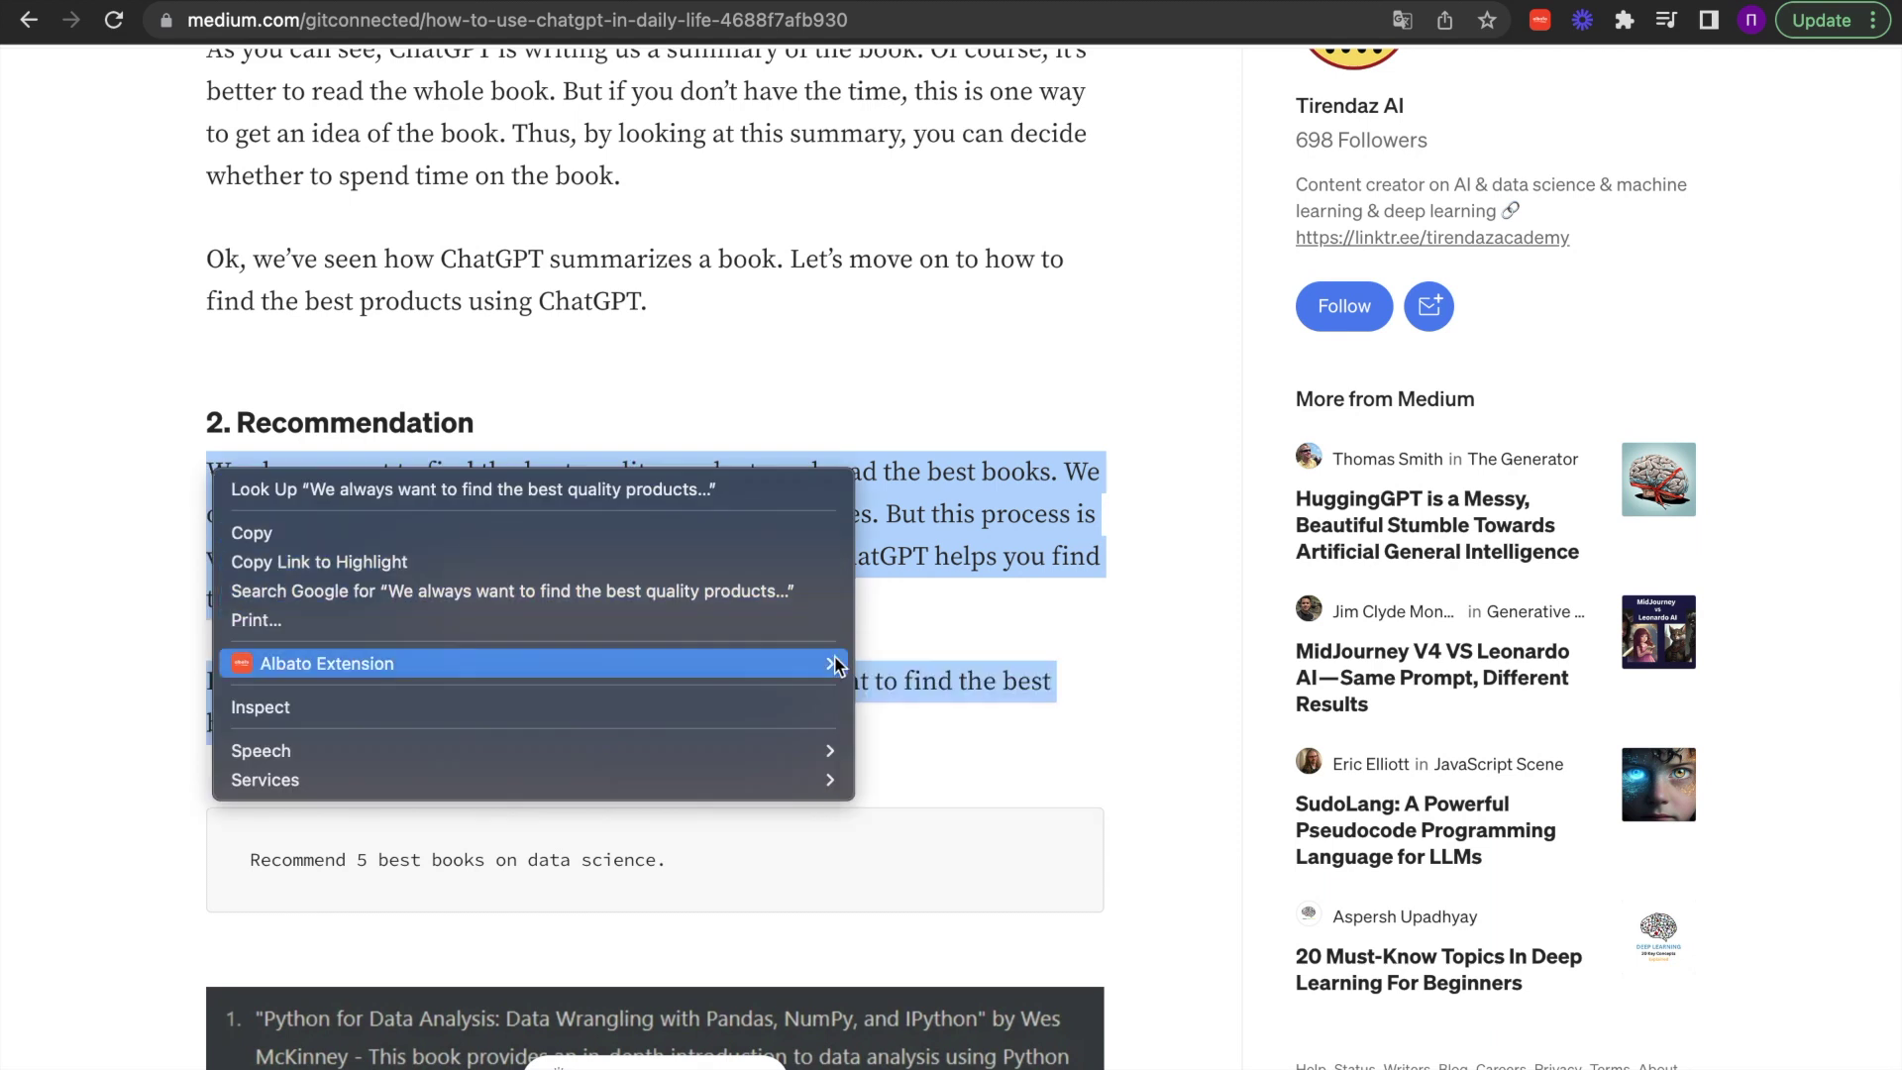
mouse_move(327, 663)
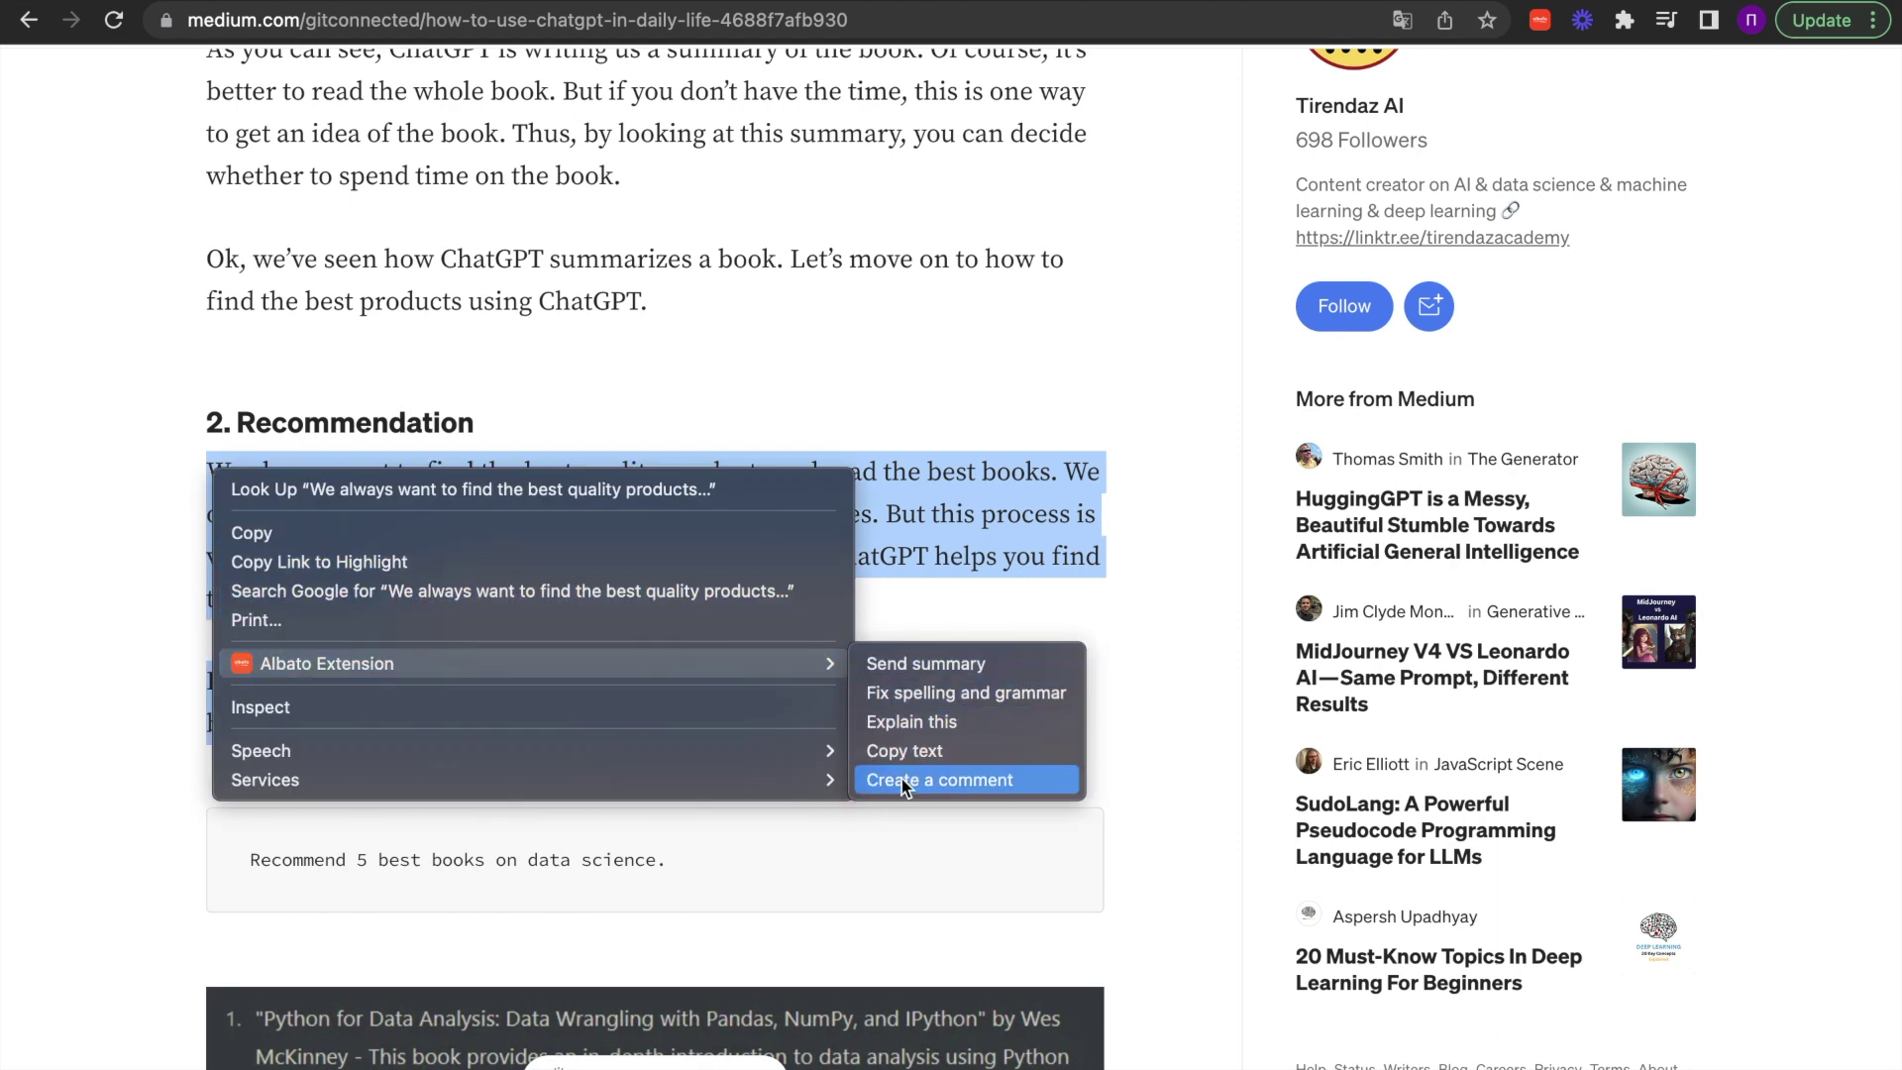
left_click(902, 778)
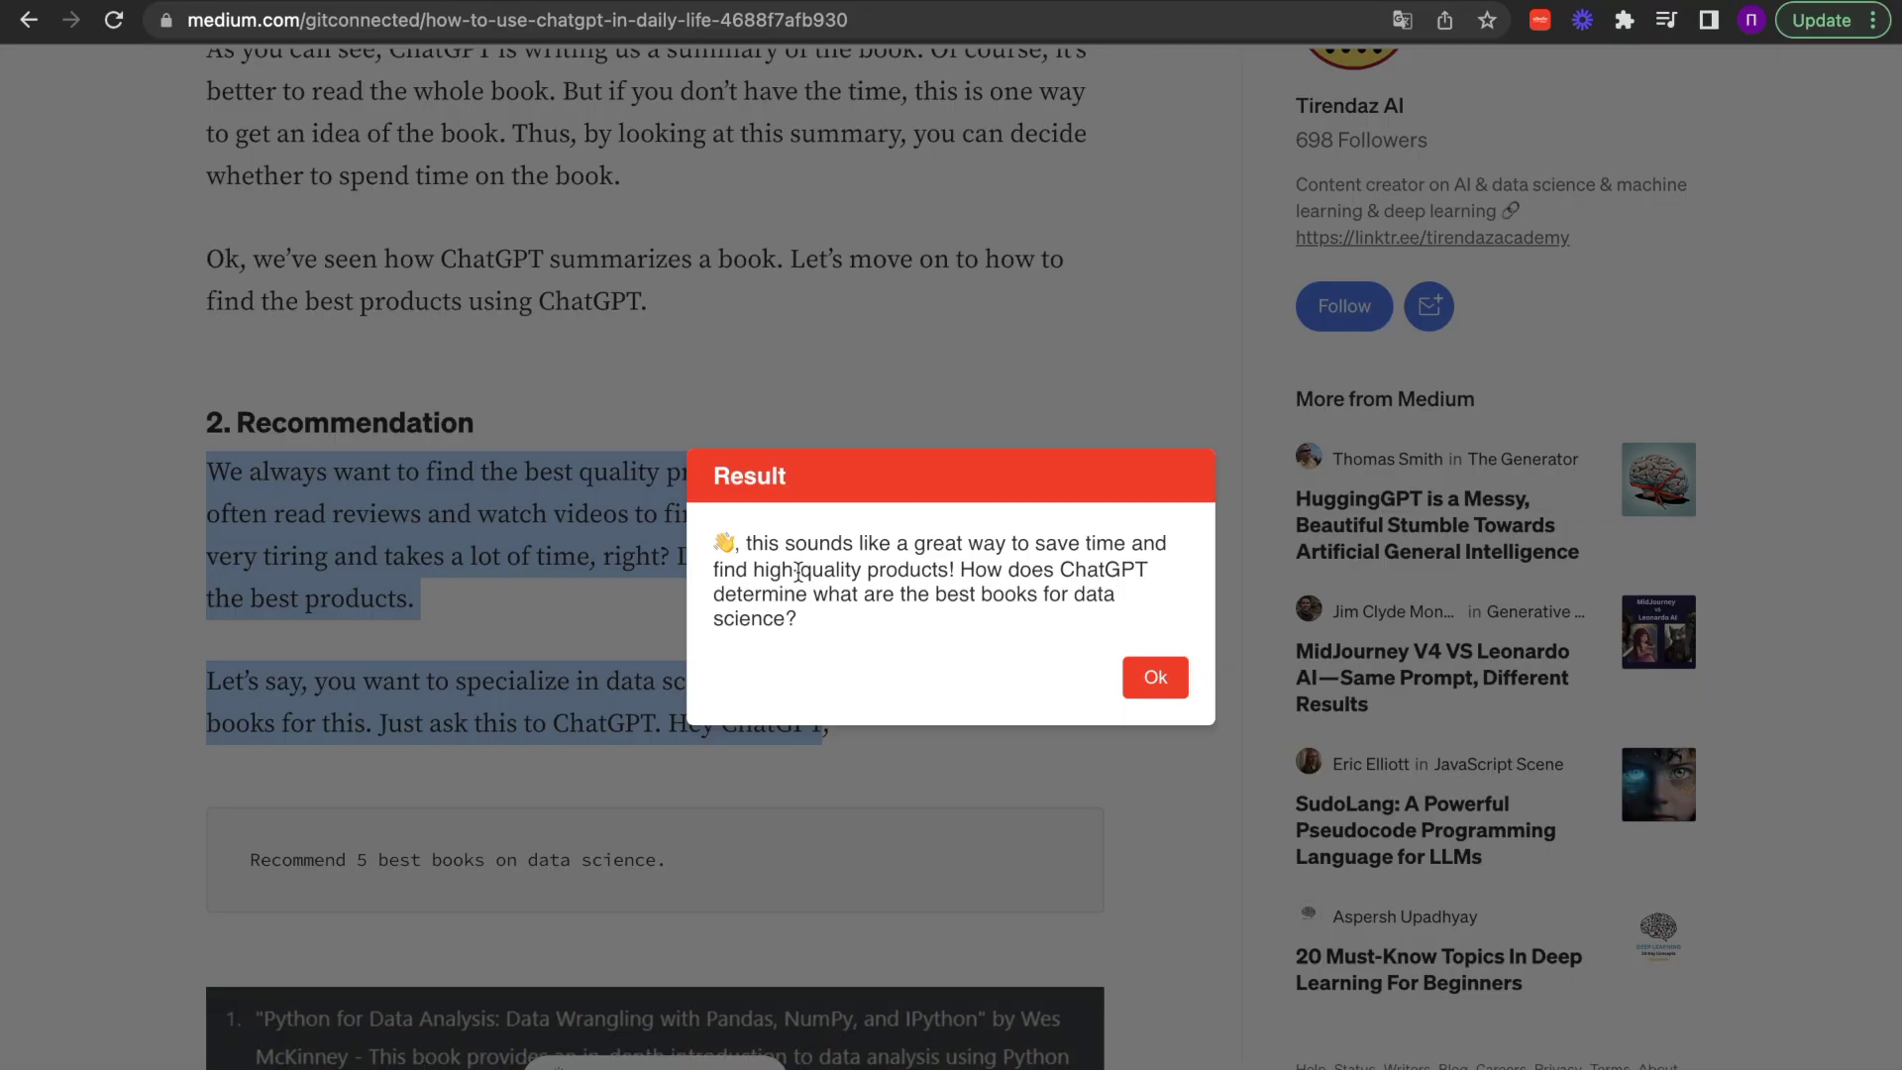
triple_click(797, 572)
key("ctrl+c")
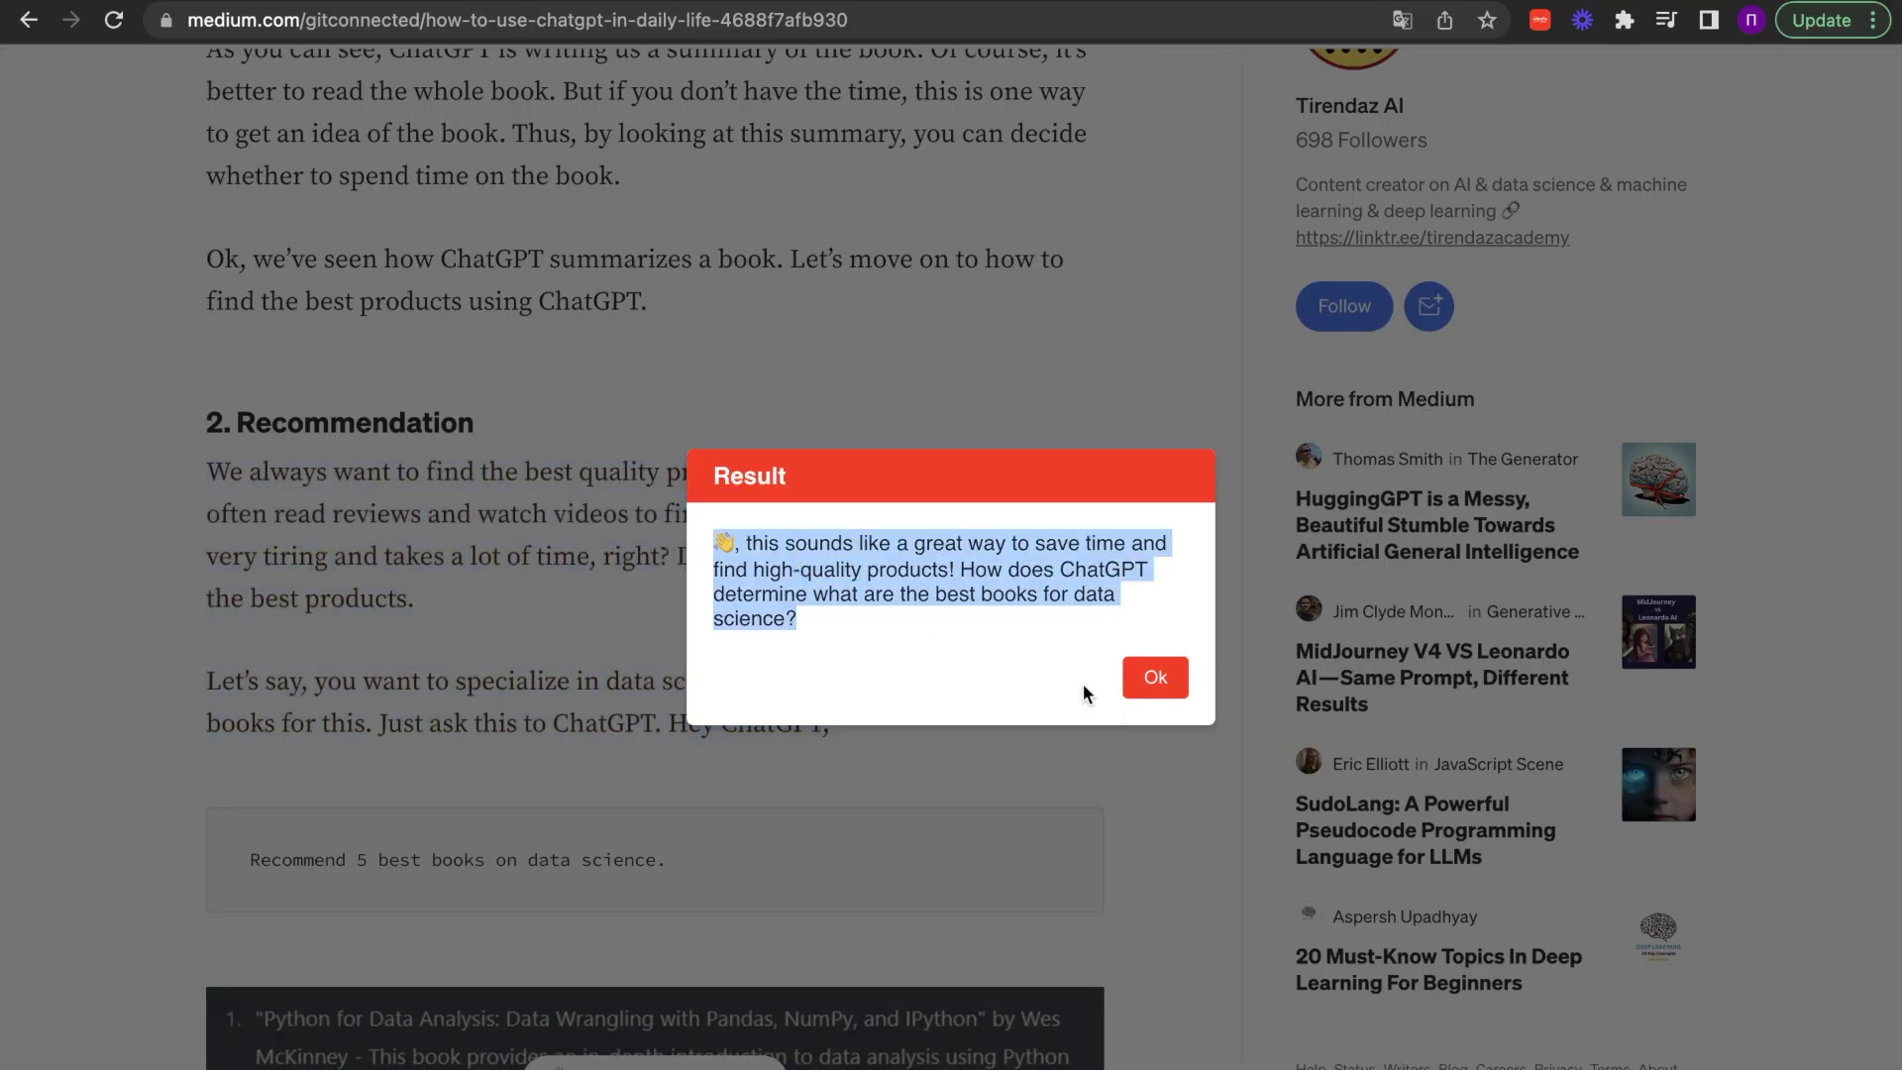
left_click(1147, 684)
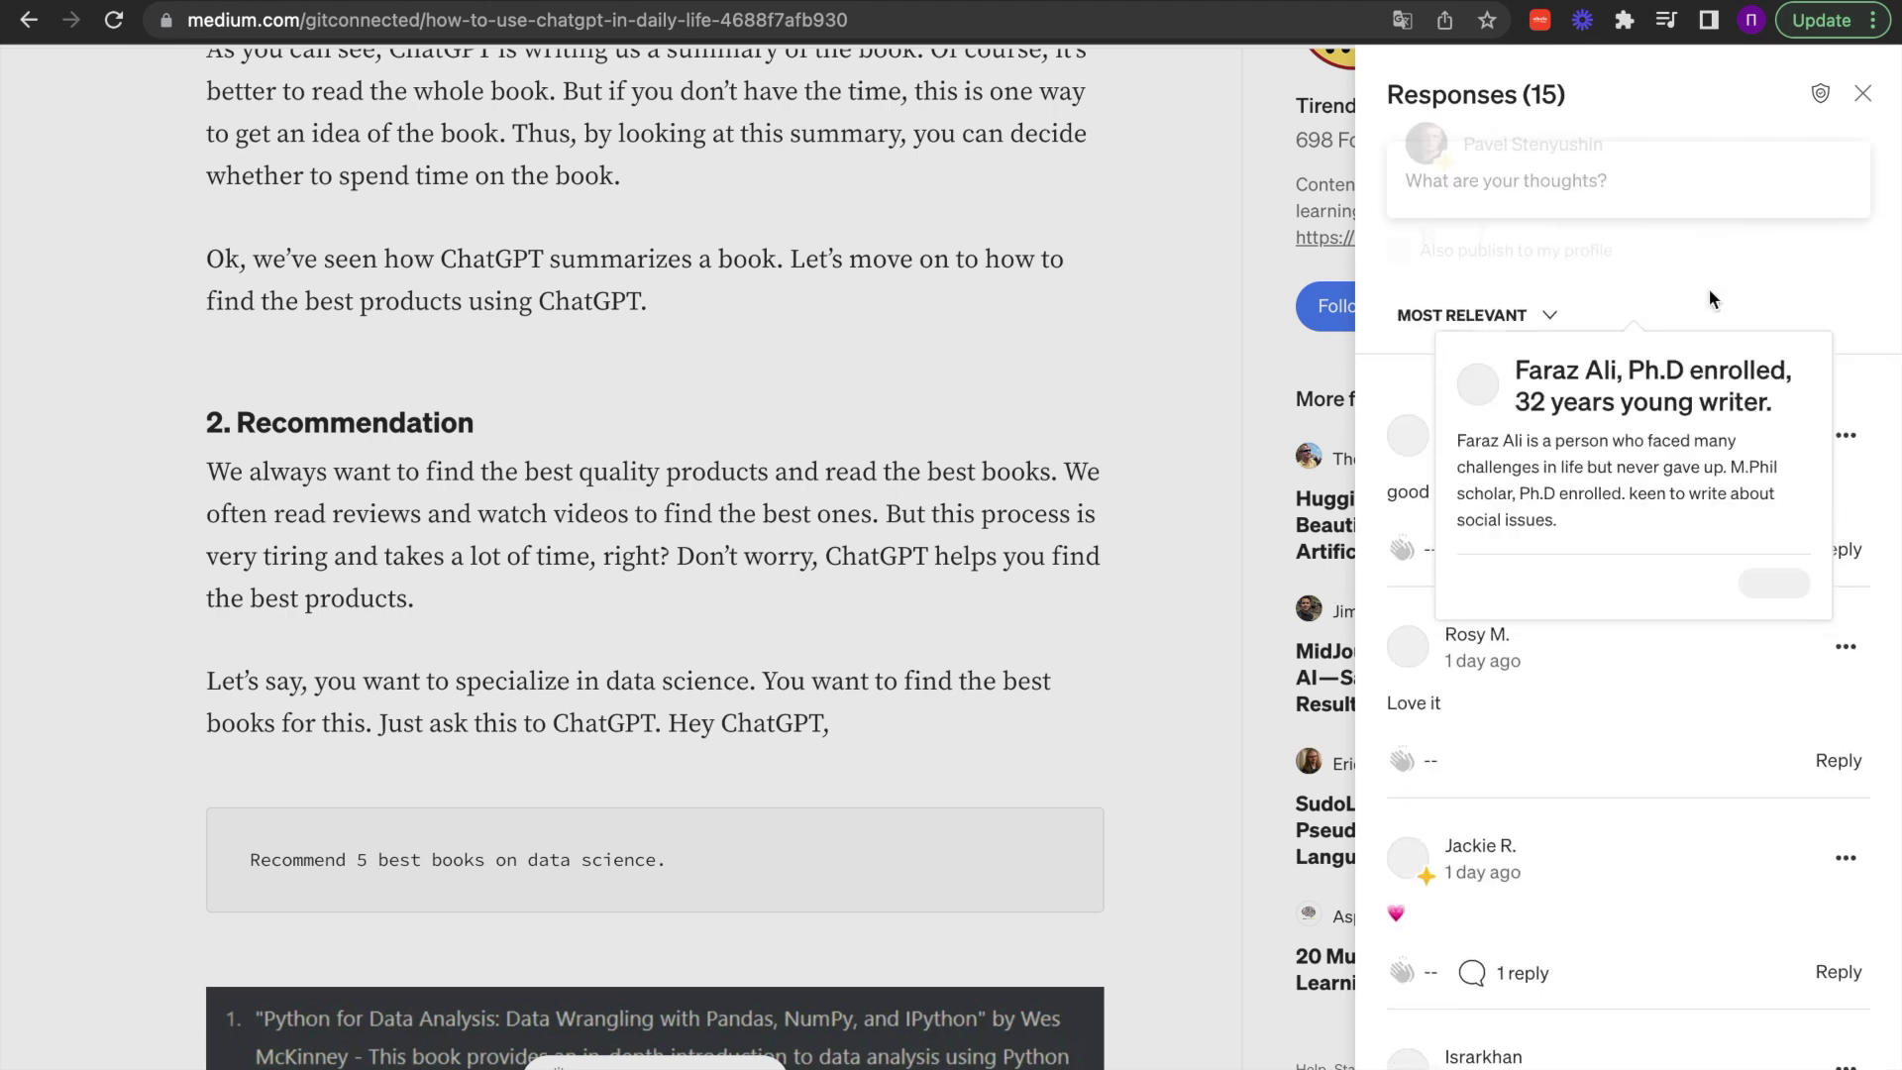
left_click(1634, 298)
key("ctrl+v")
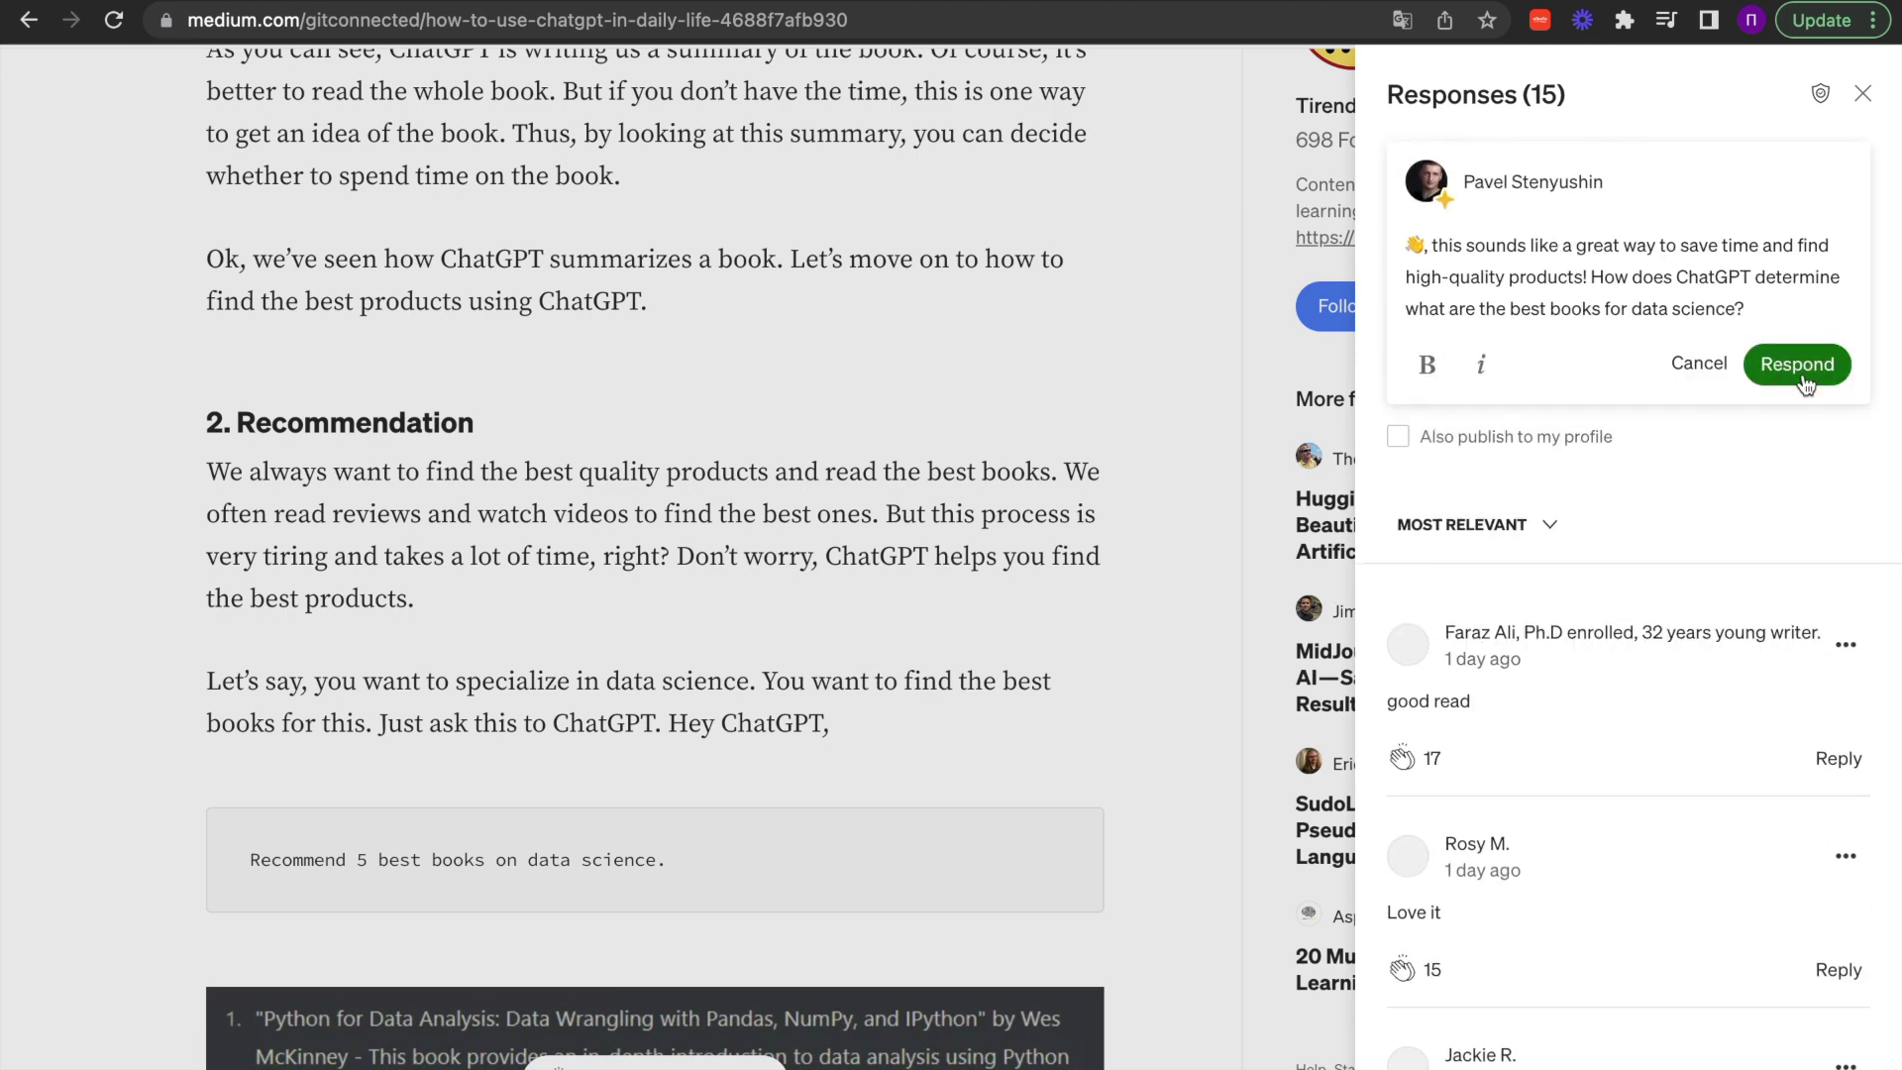
left_click(1802, 372)
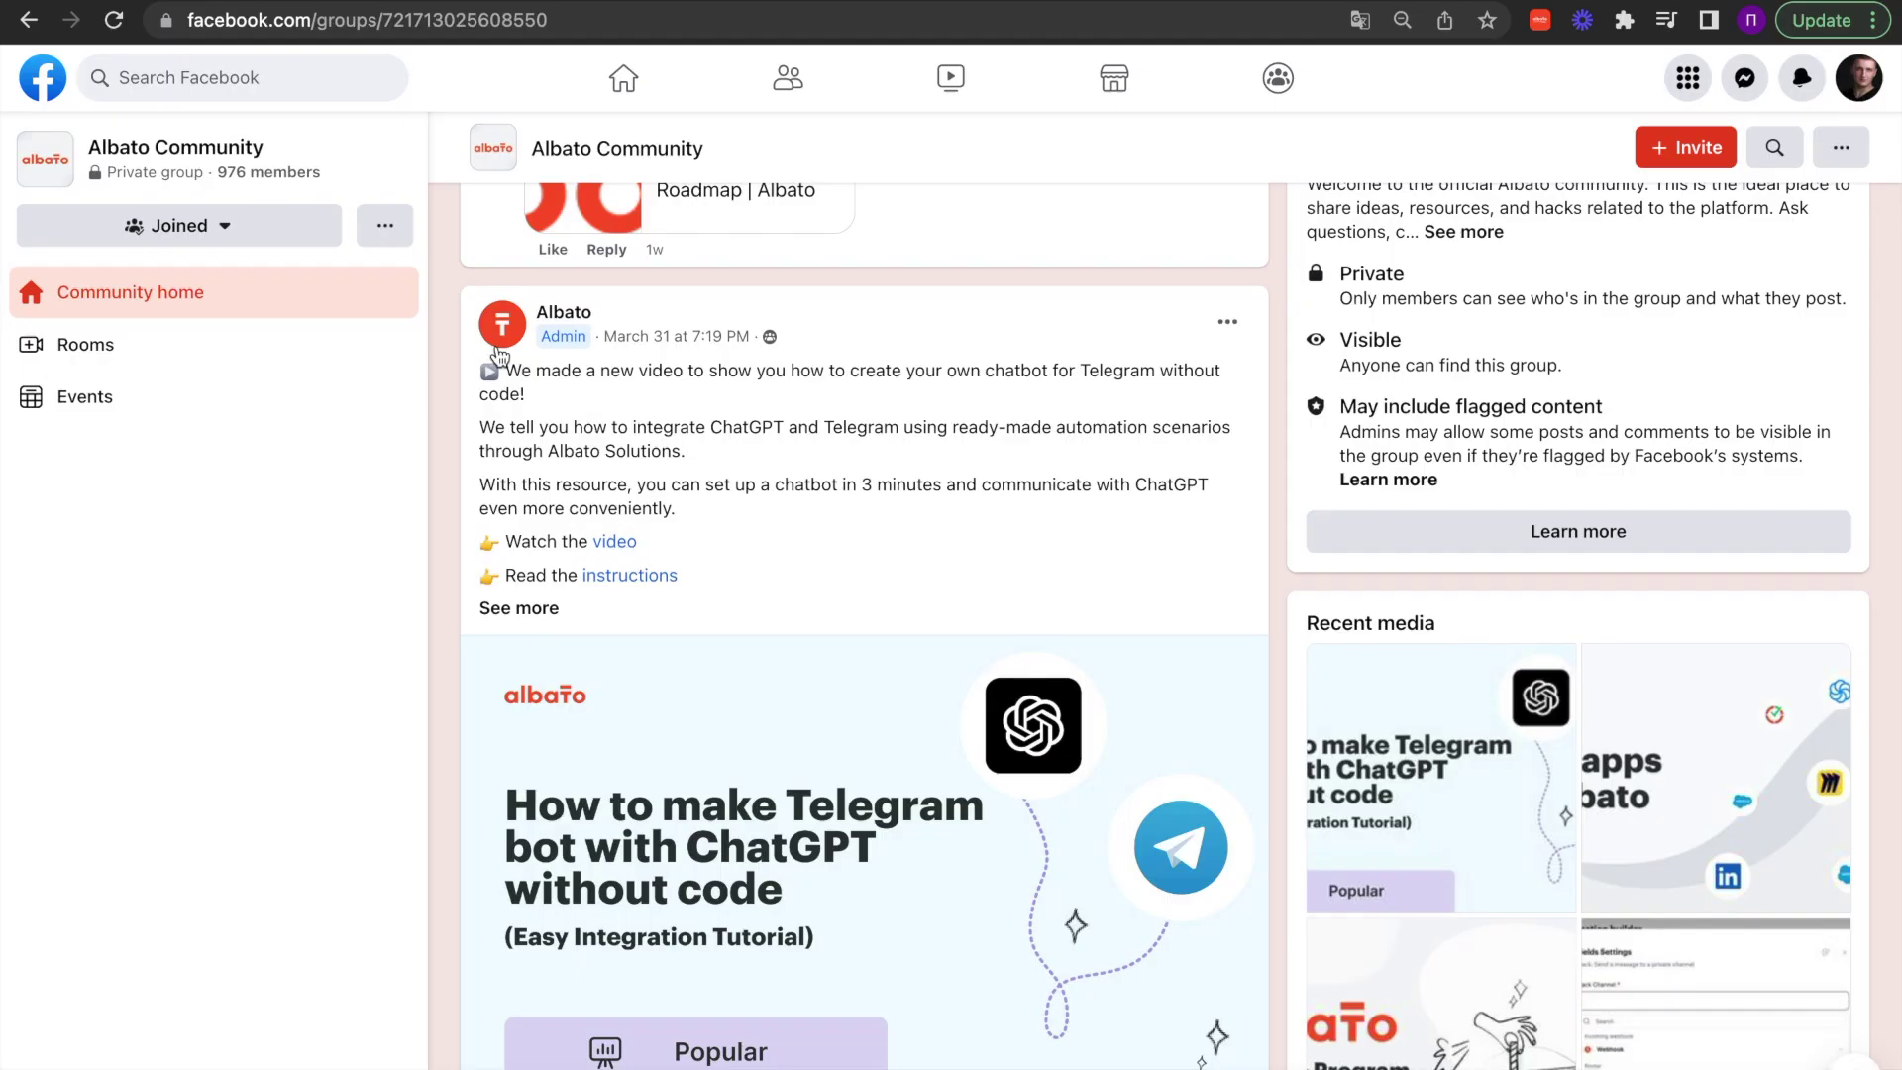
Step: Select the Albato Community Telegram-bot post text and create an AI comment for it
left_click(506, 368)
left_click_drag(506, 369, 723, 577)
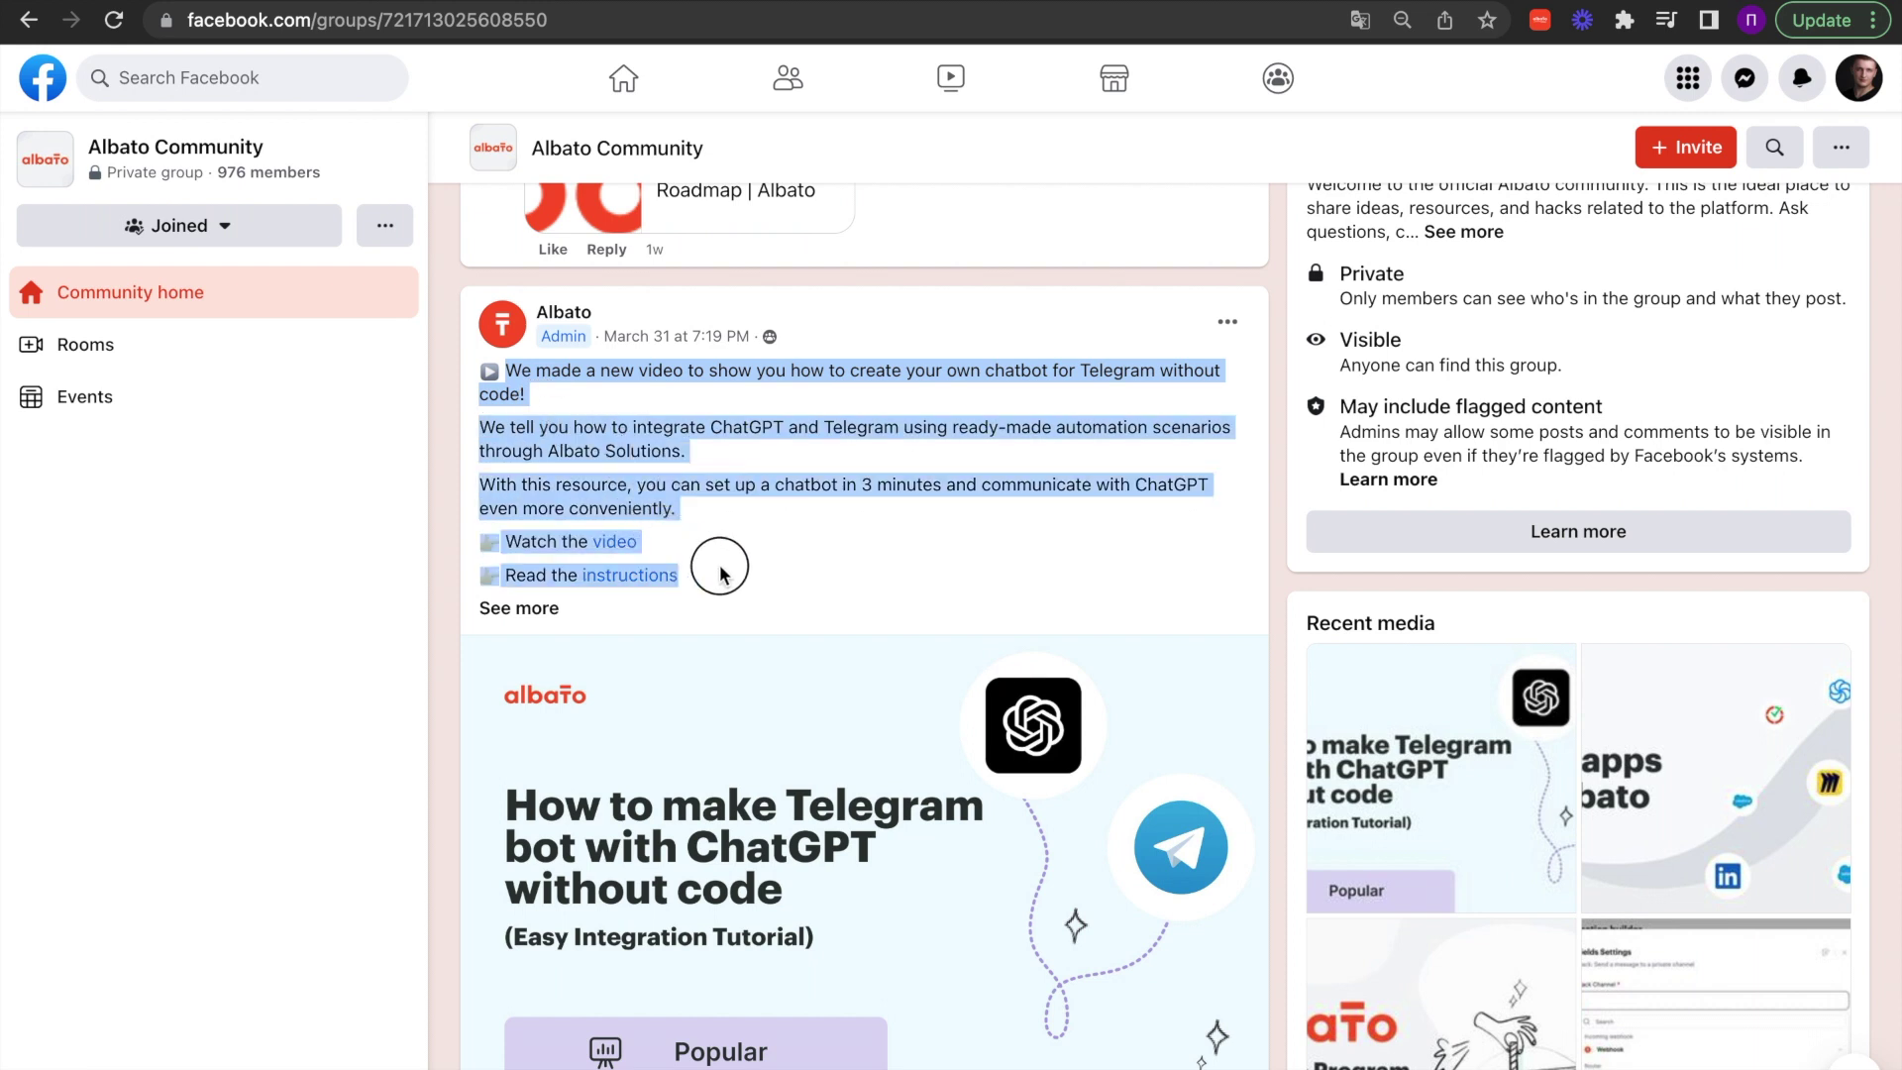
right_click(620, 432)
mouse_move(733, 624)
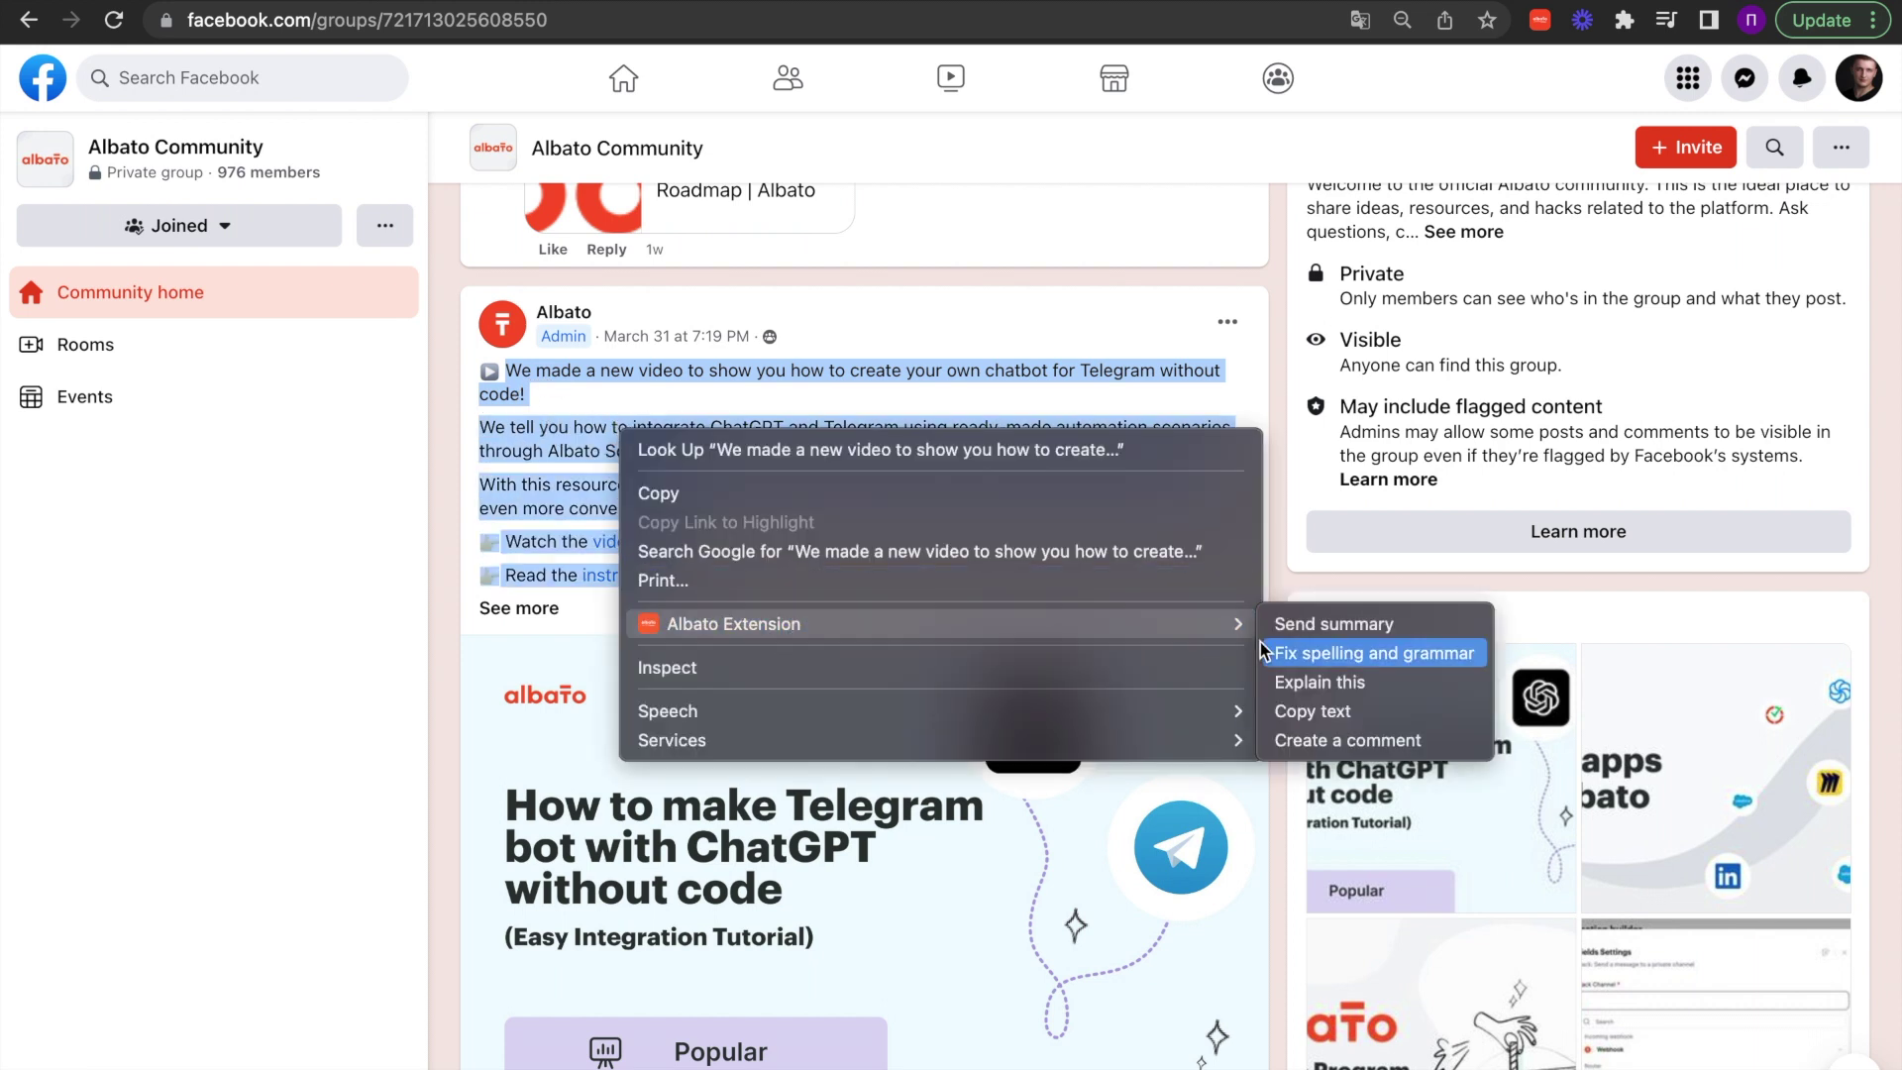
left_click(1337, 743)
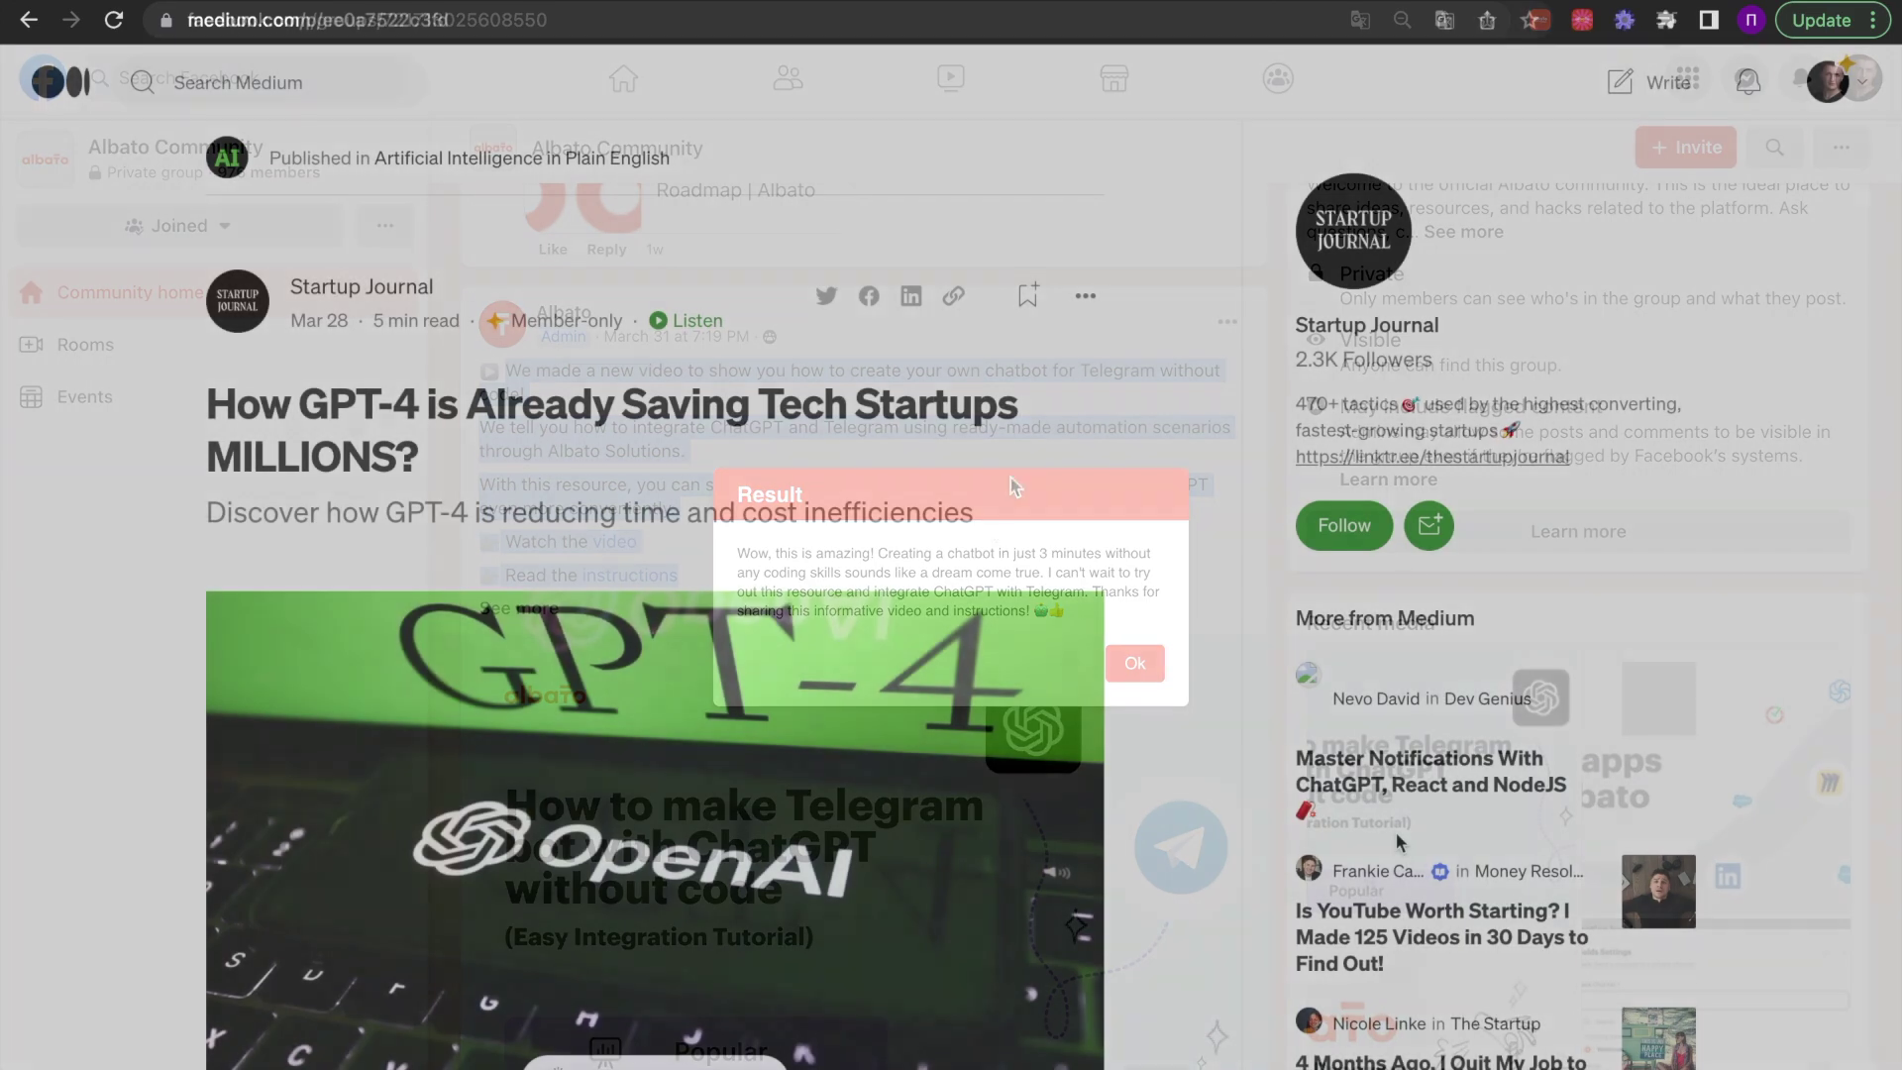
scroll(1204, 726, "down", 1)
scroll(1205, 726, "down", 2)
scroll(1204, 725, "down", 2)
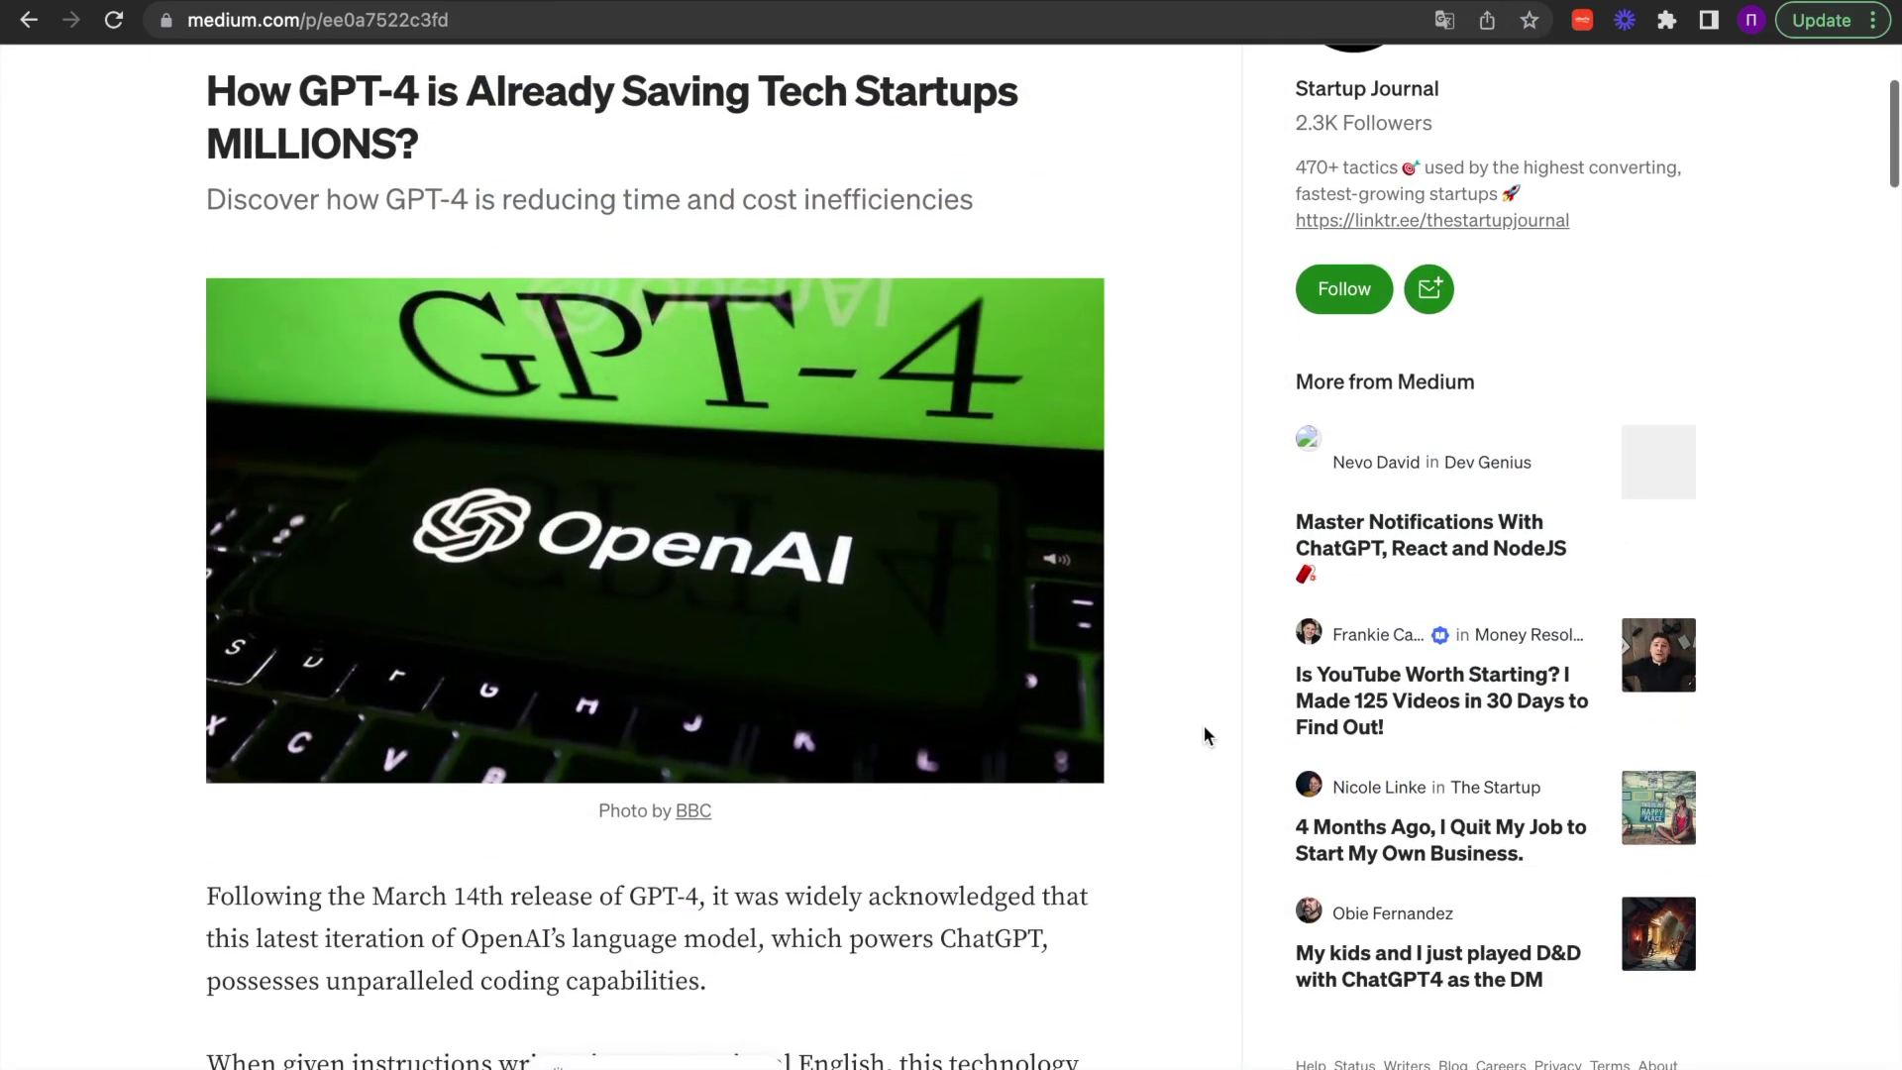
scroll(1204, 725, "down", 2)
scroll(1203, 726, "down", 2)
scroll(1204, 725, "down", 2)
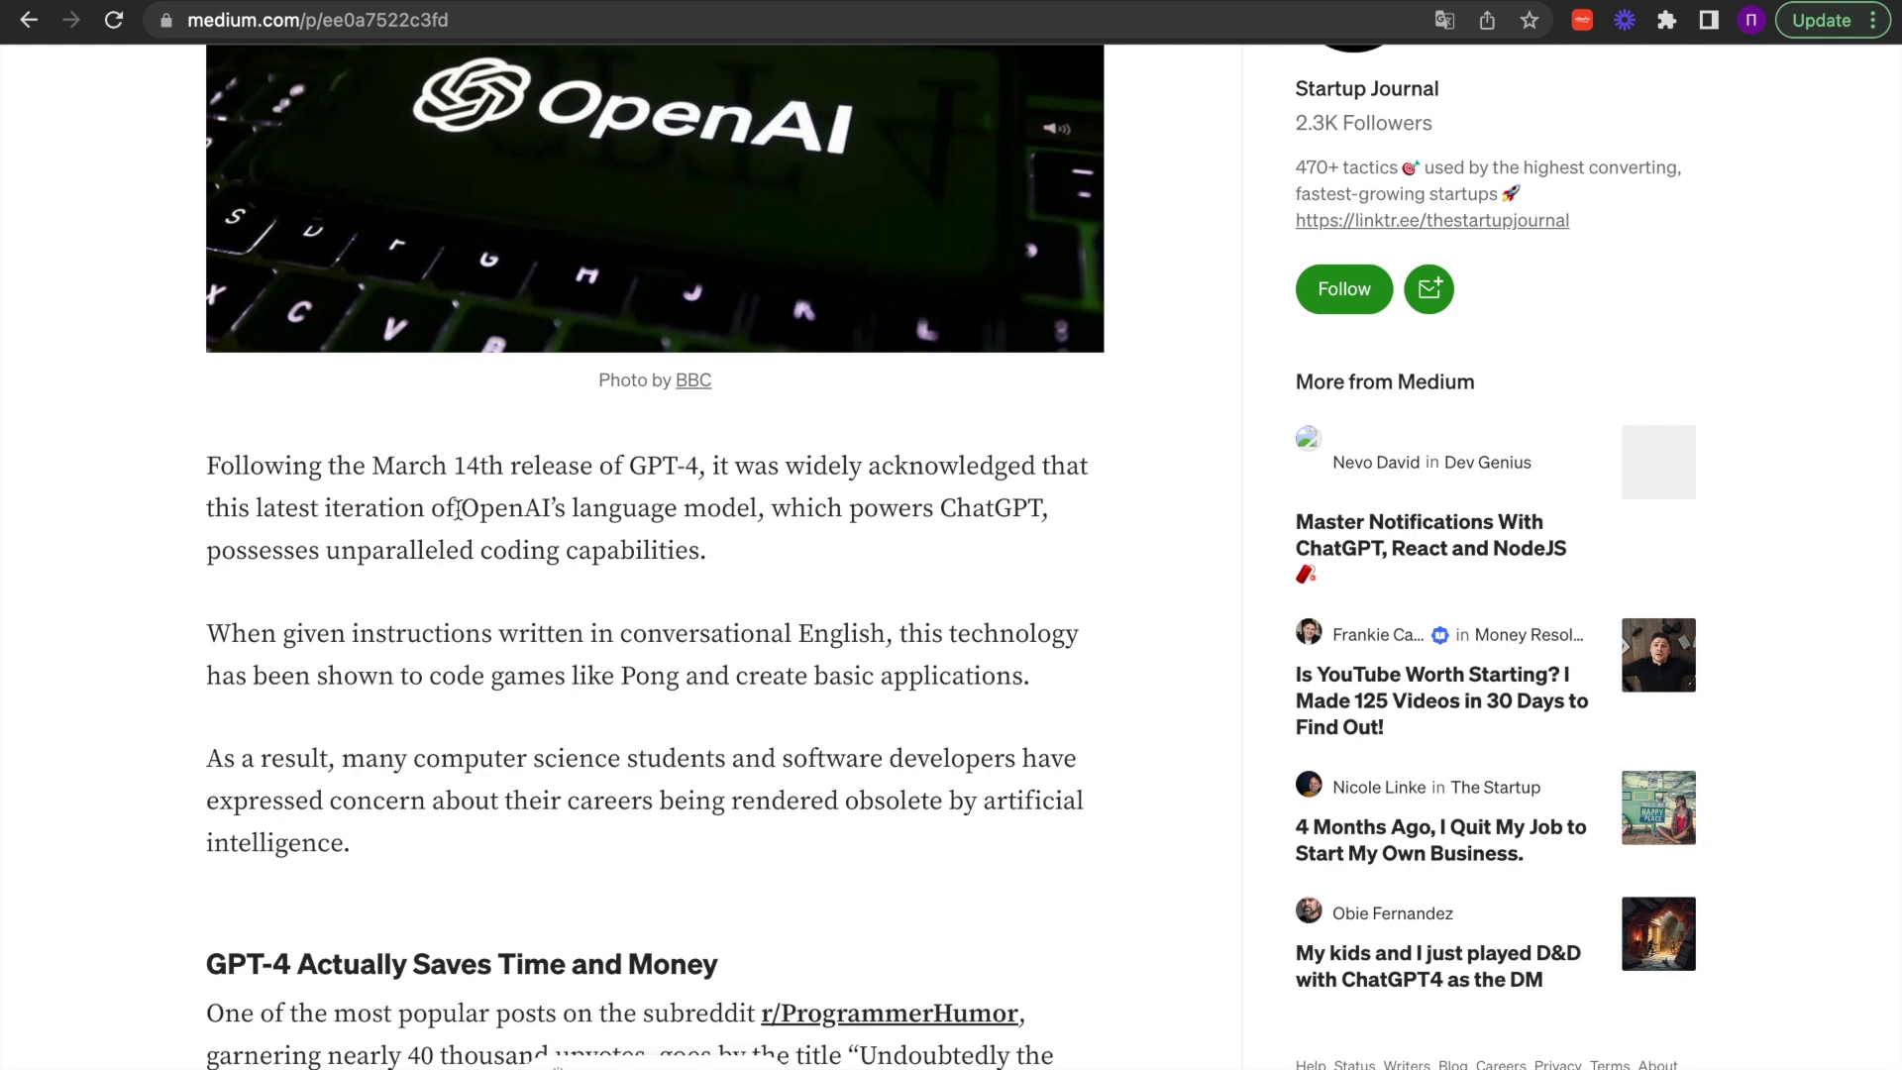
Step: Explain the sentence on OpenAI's language model powering ChatGPT, then close the result
left_click_drag(461, 509, 1041, 509)
right_click(1008, 509)
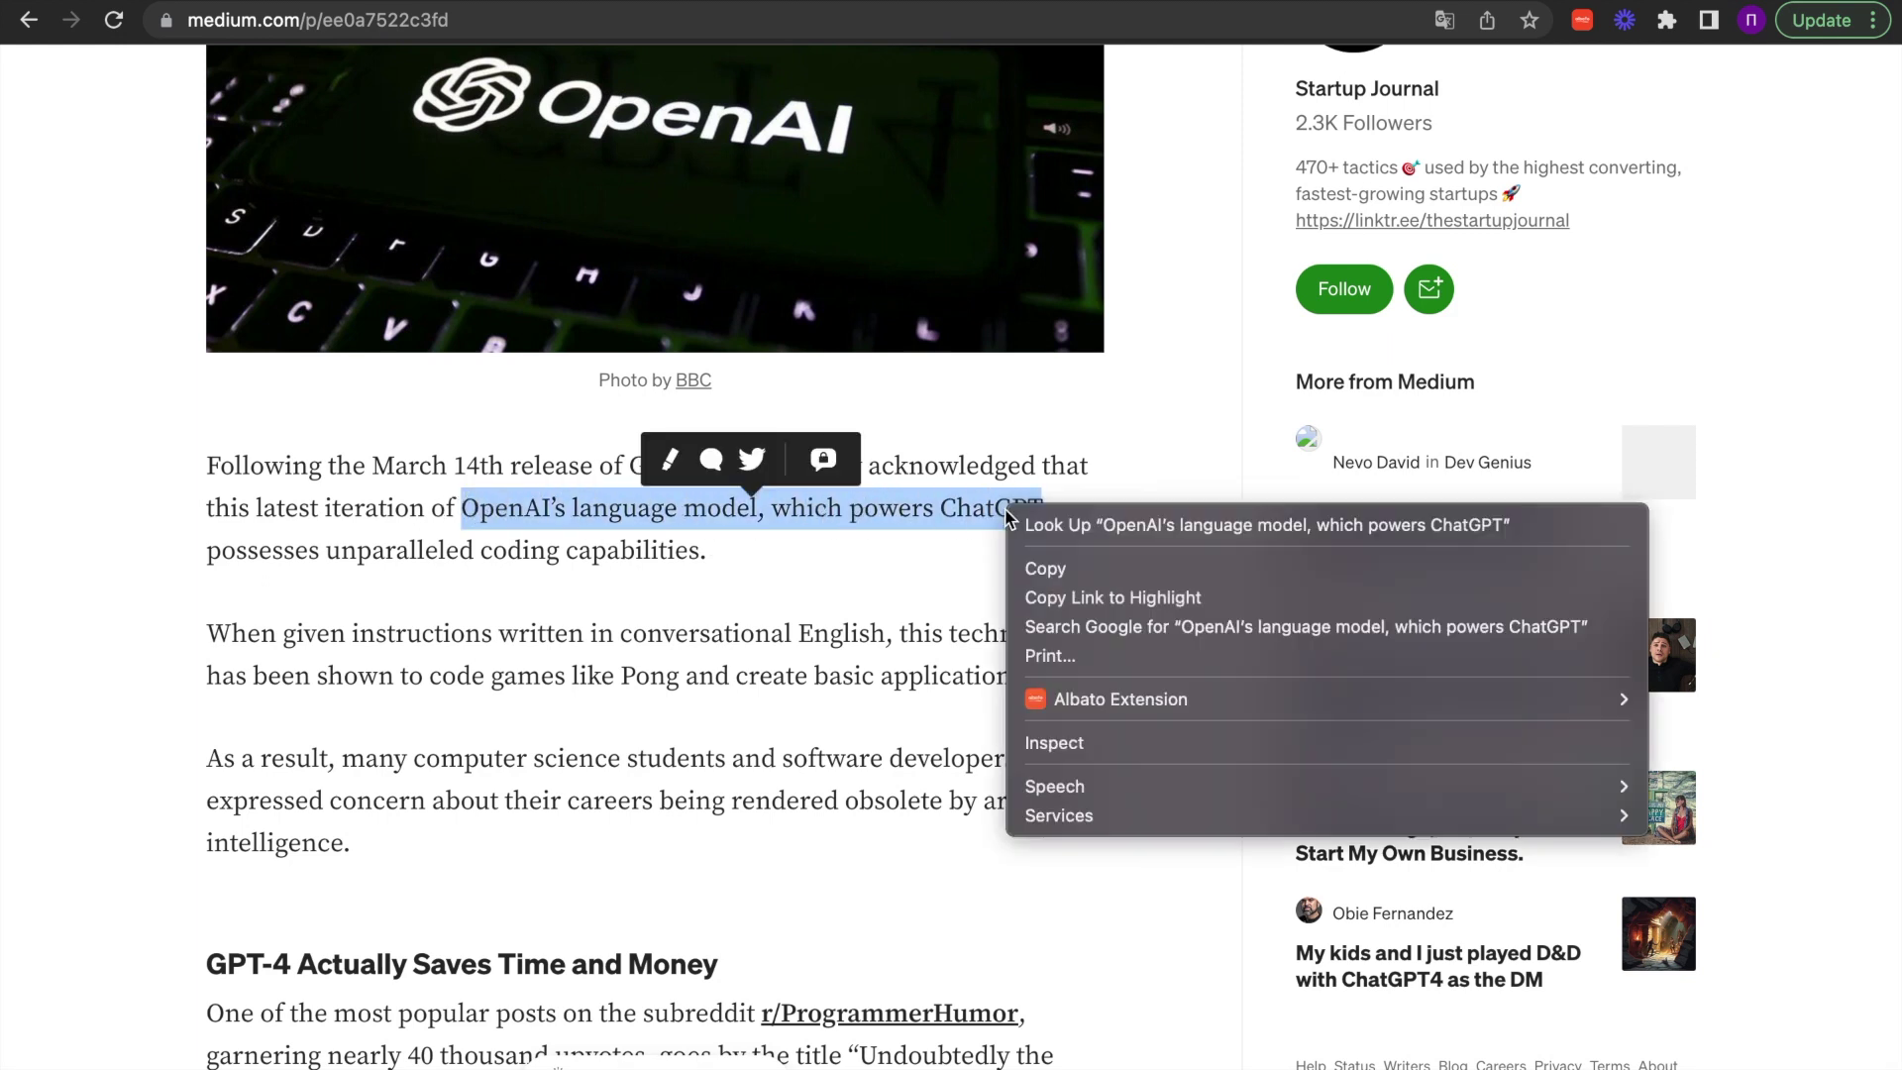
left_click(1704, 757)
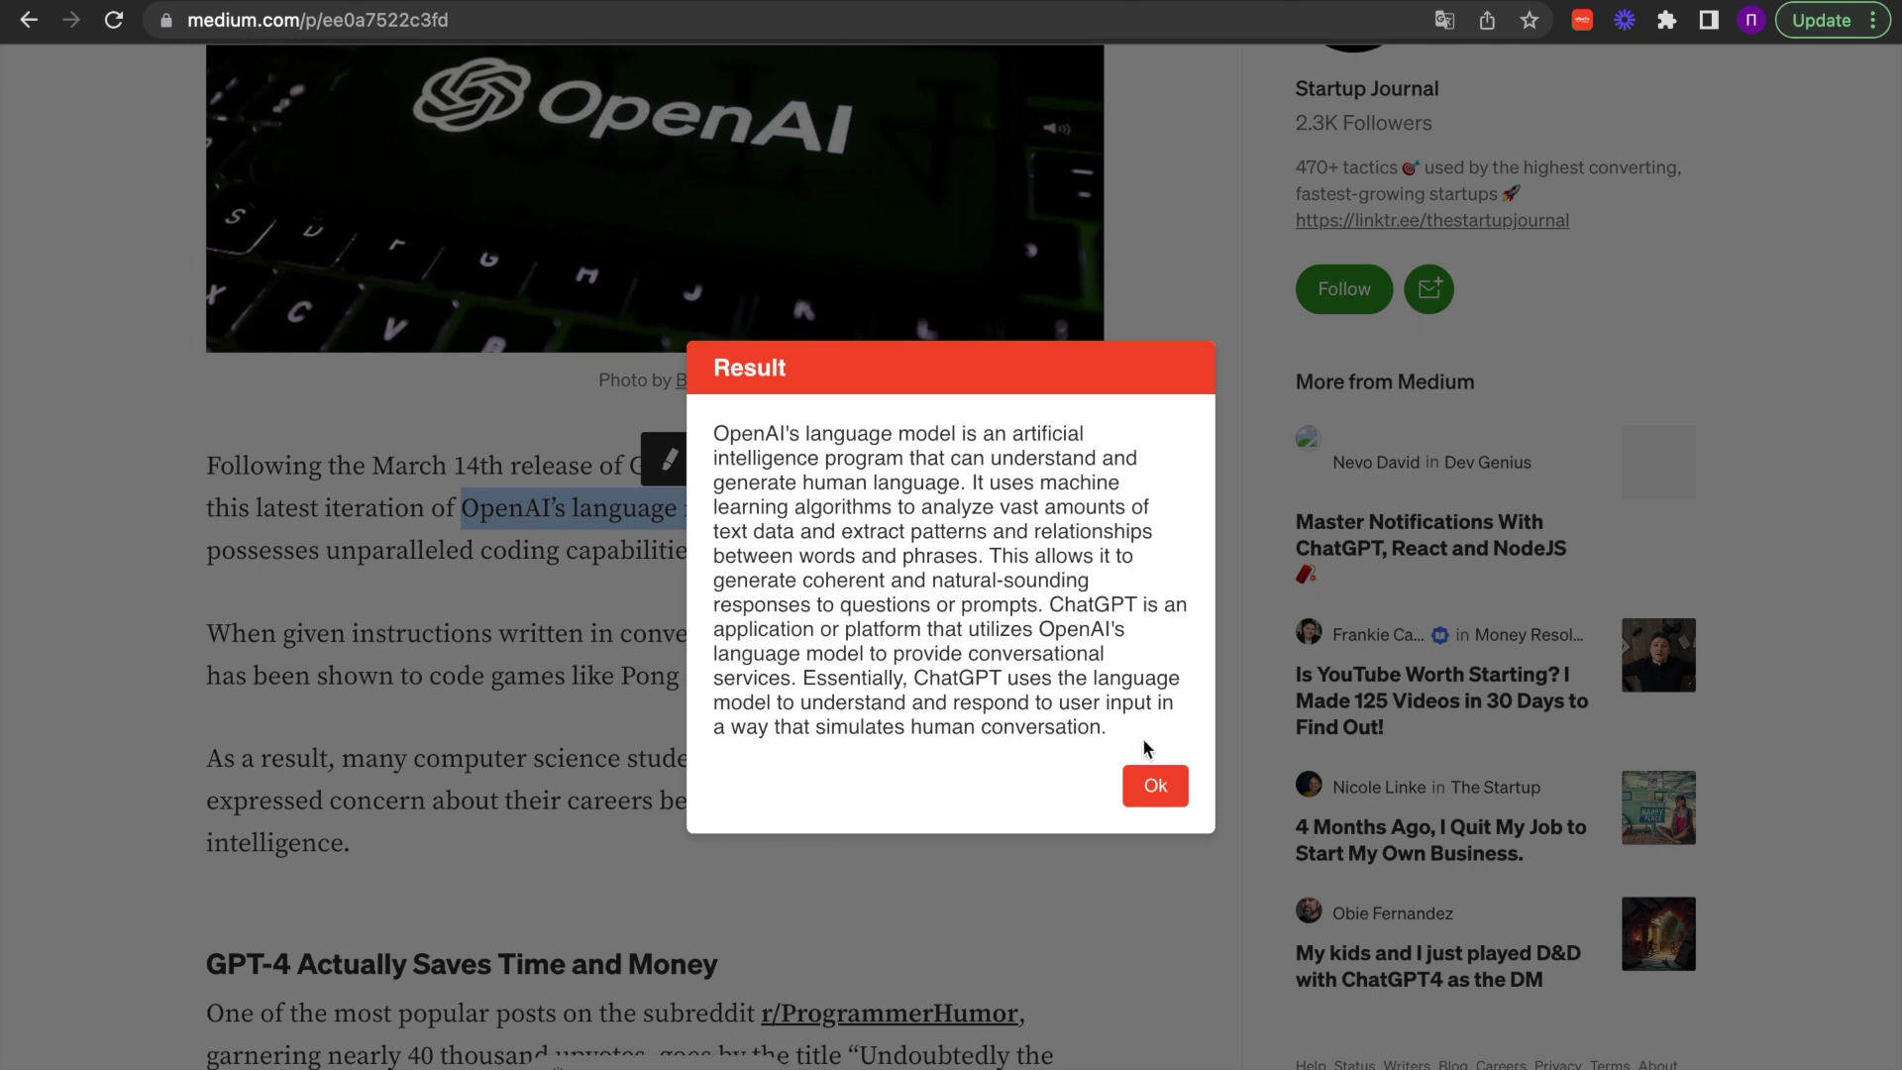
left_click(1144, 802)
left_click(817, 539)
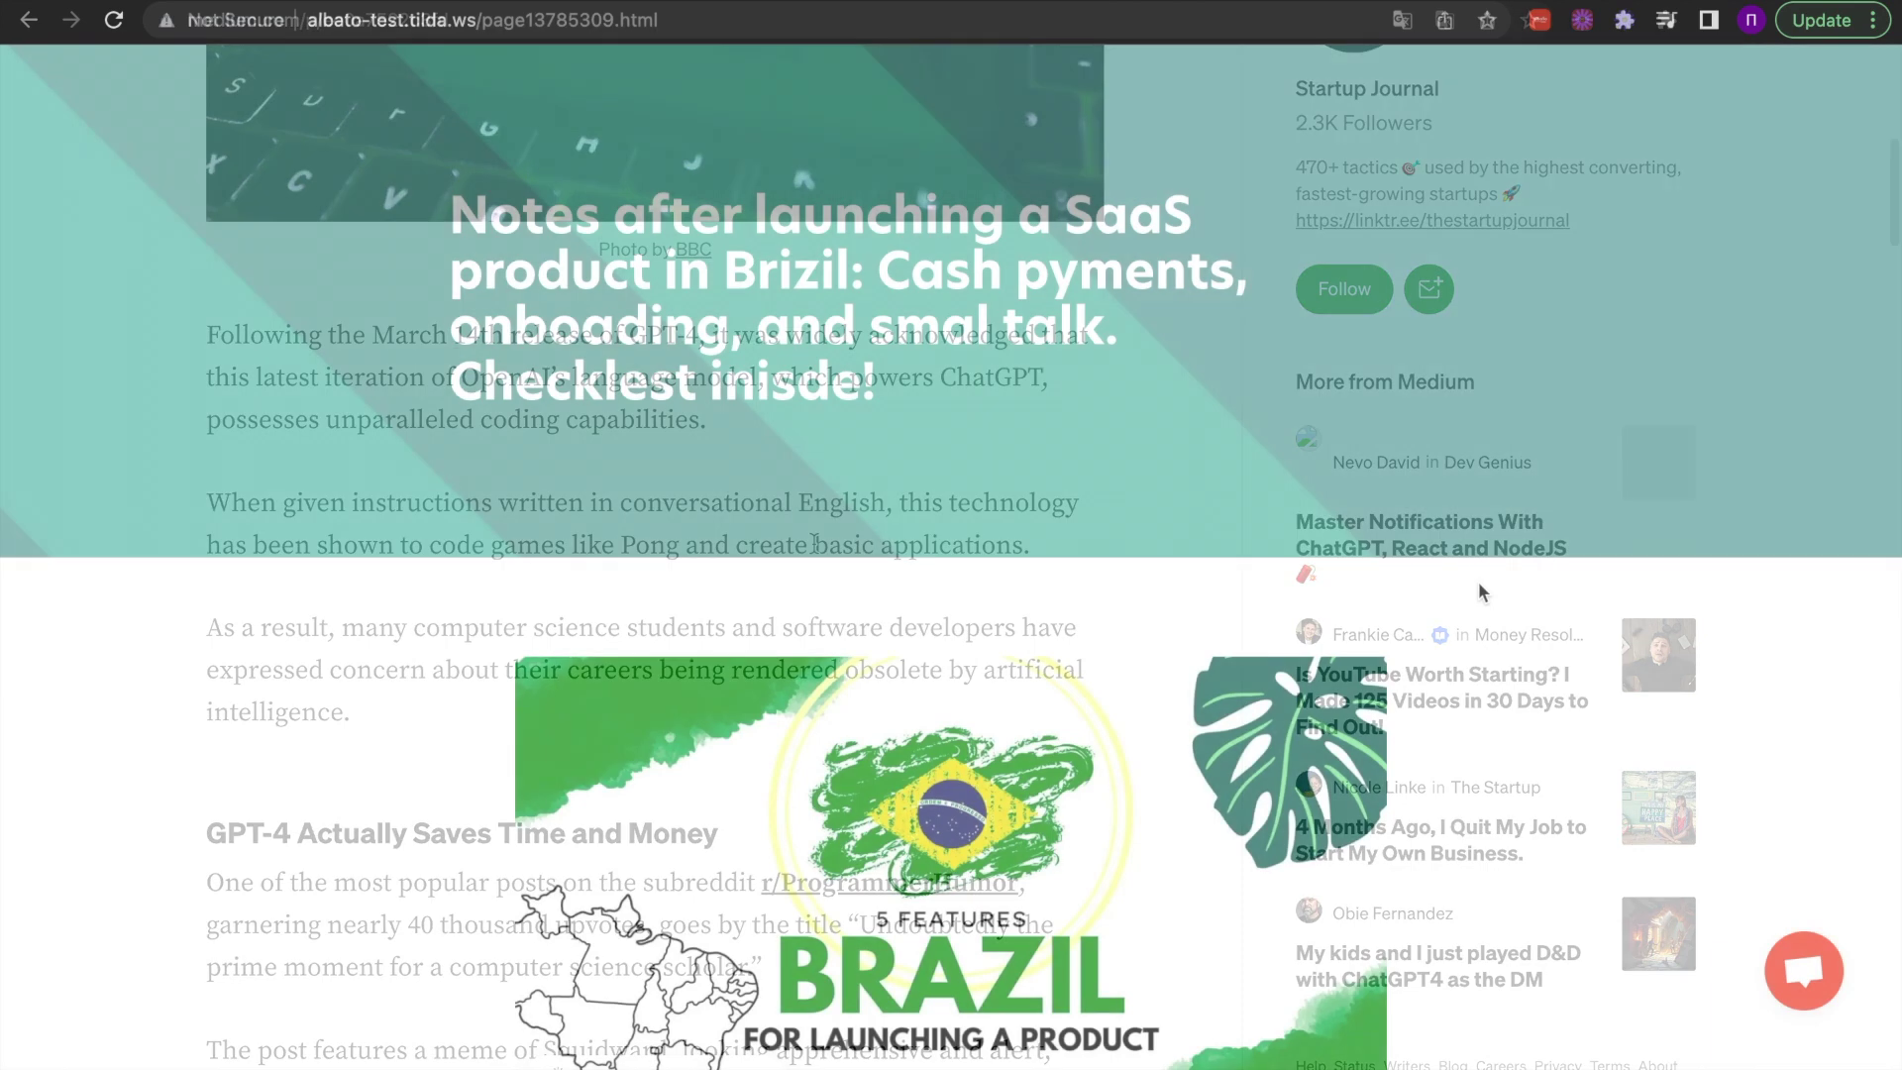
scroll(1478, 581, "down", 2)
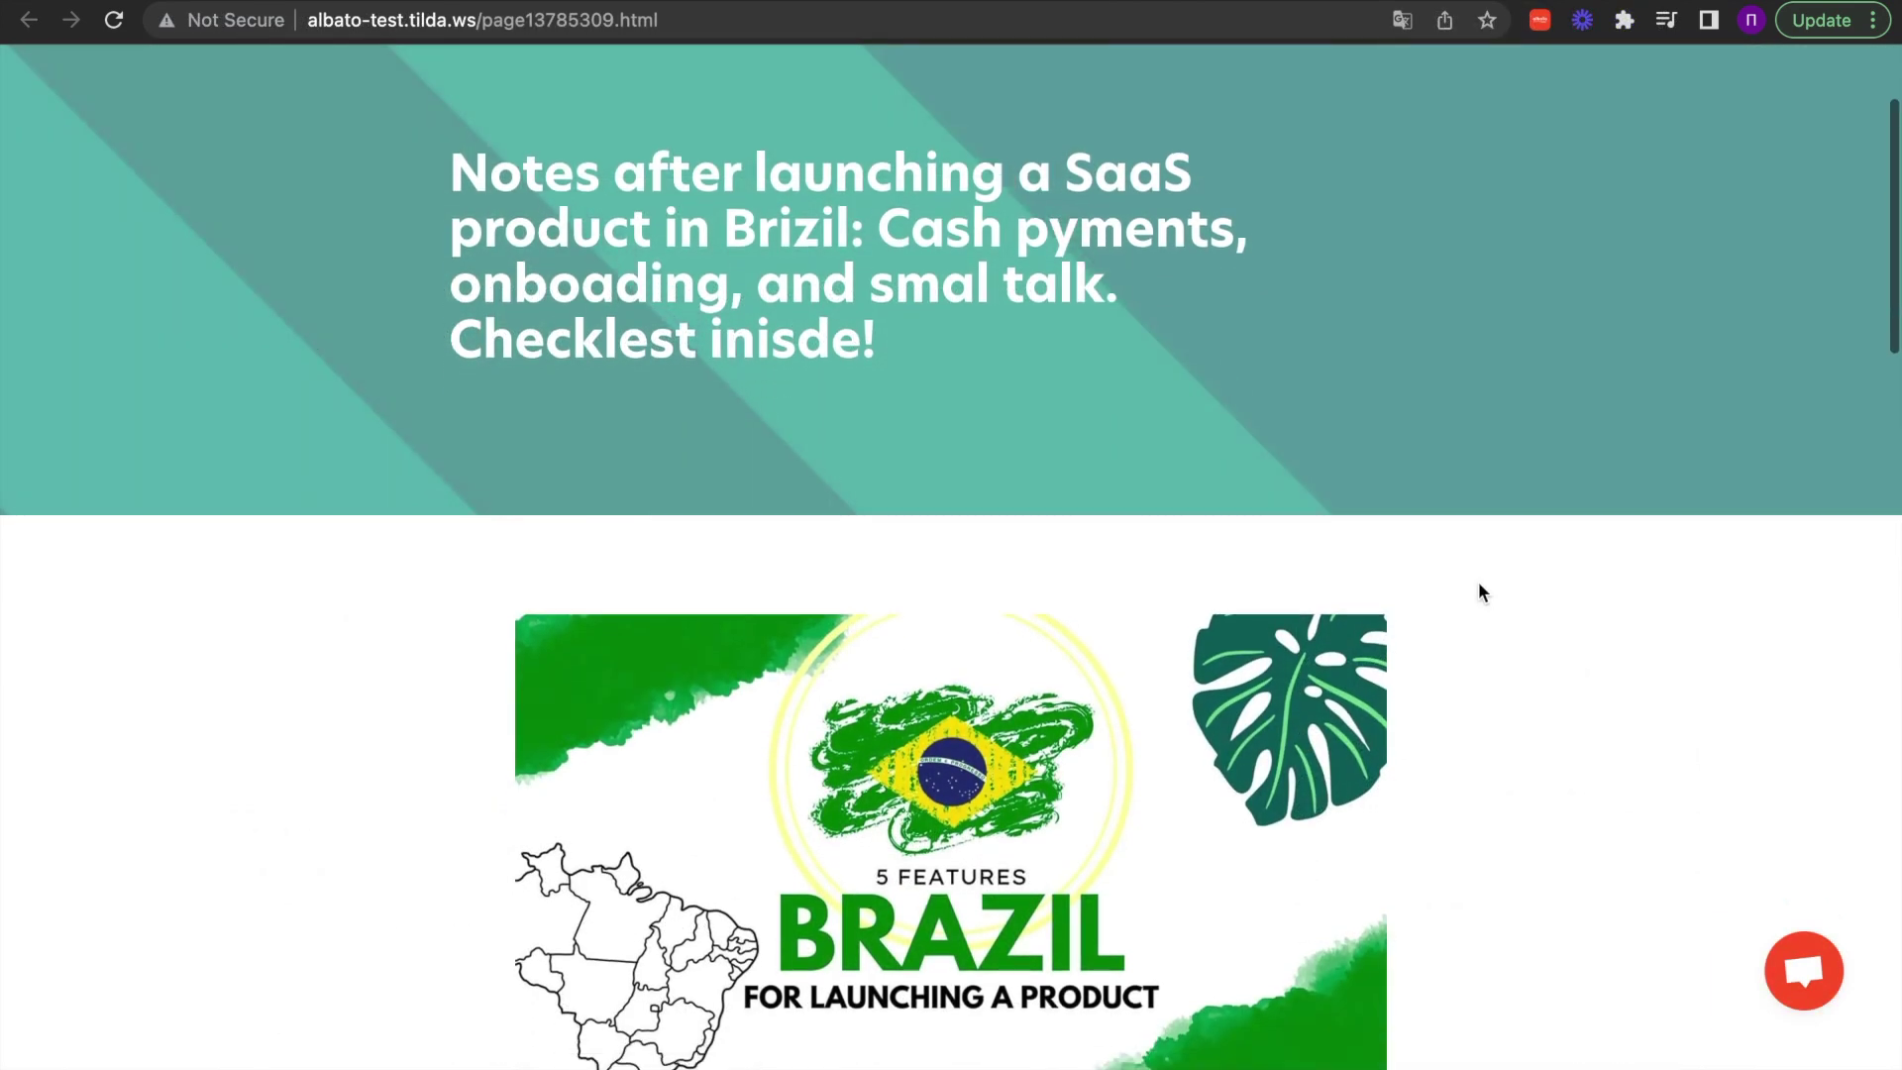
scroll(1479, 582, "down", 4)
scroll(1479, 580, "down", 5)
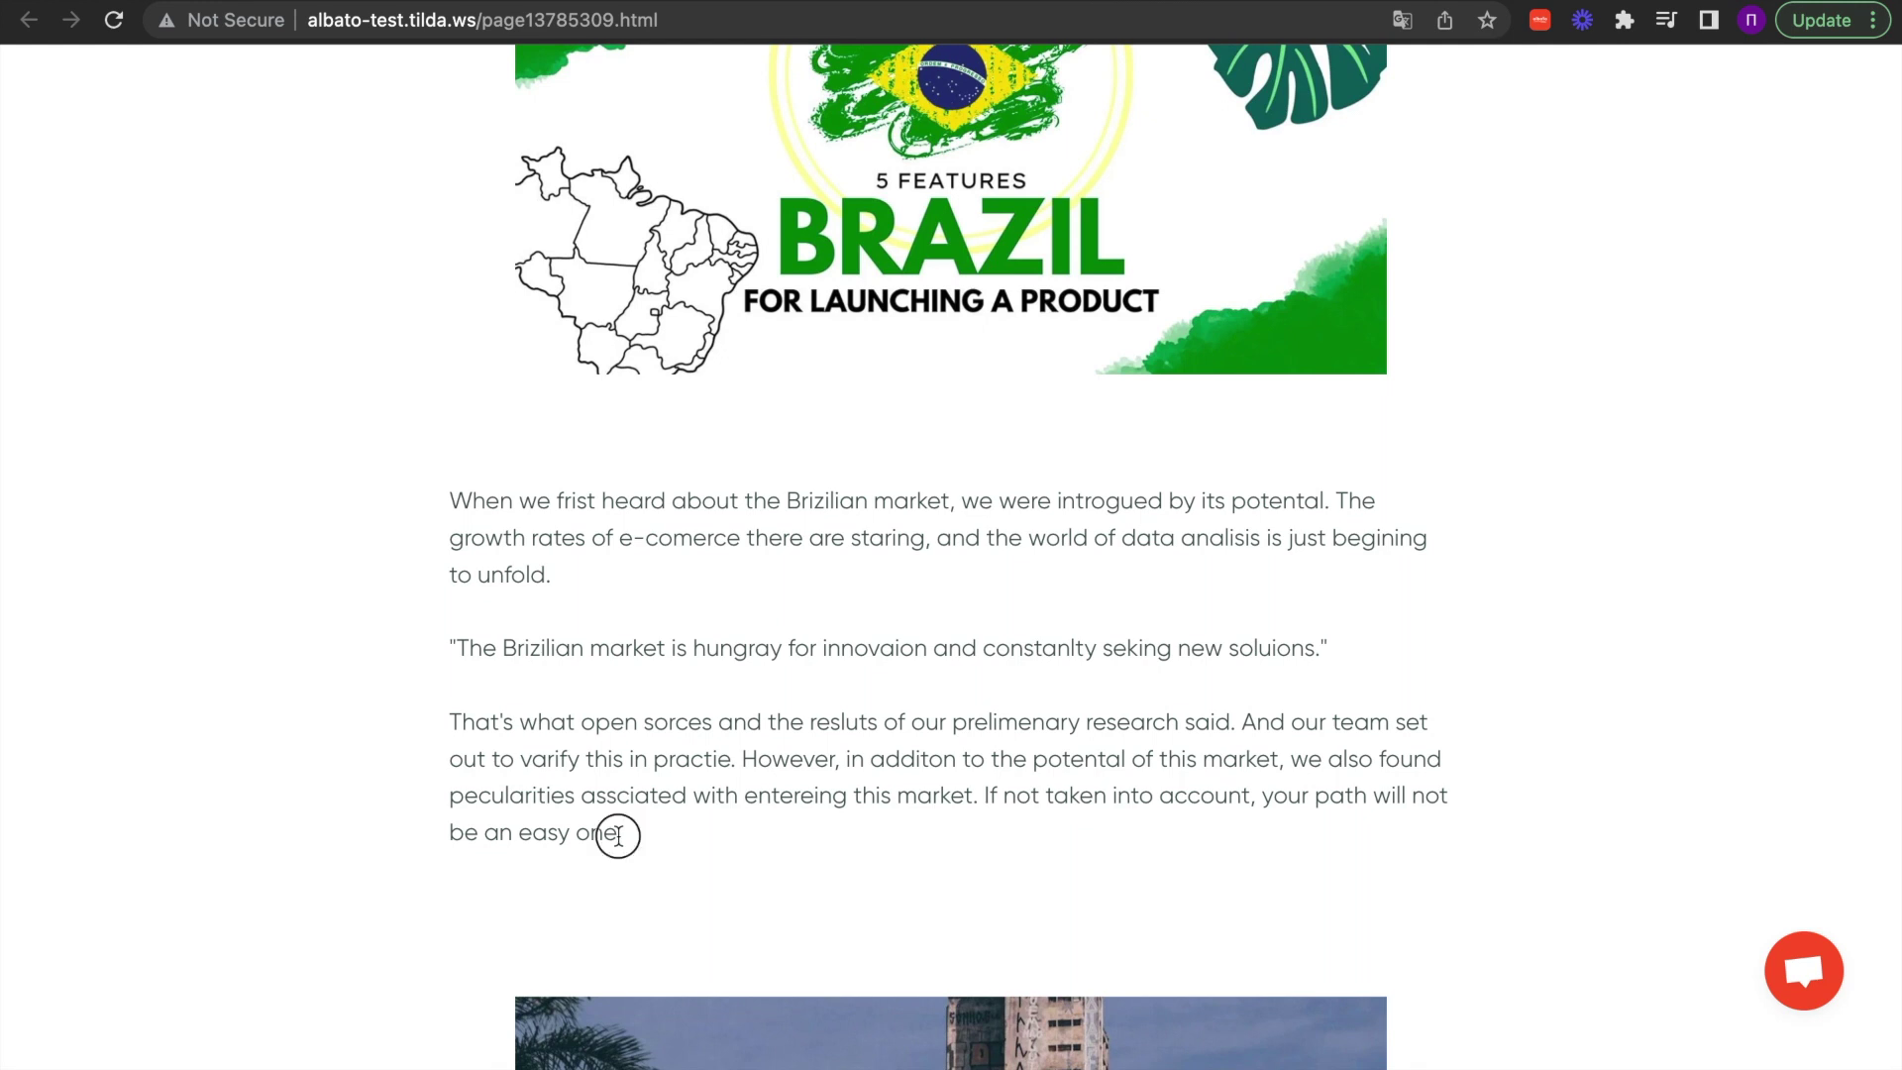
Step: Run Fix spelling and grammar on the Brazil article's third paragraph
left_click_drag(622, 835, 449, 722)
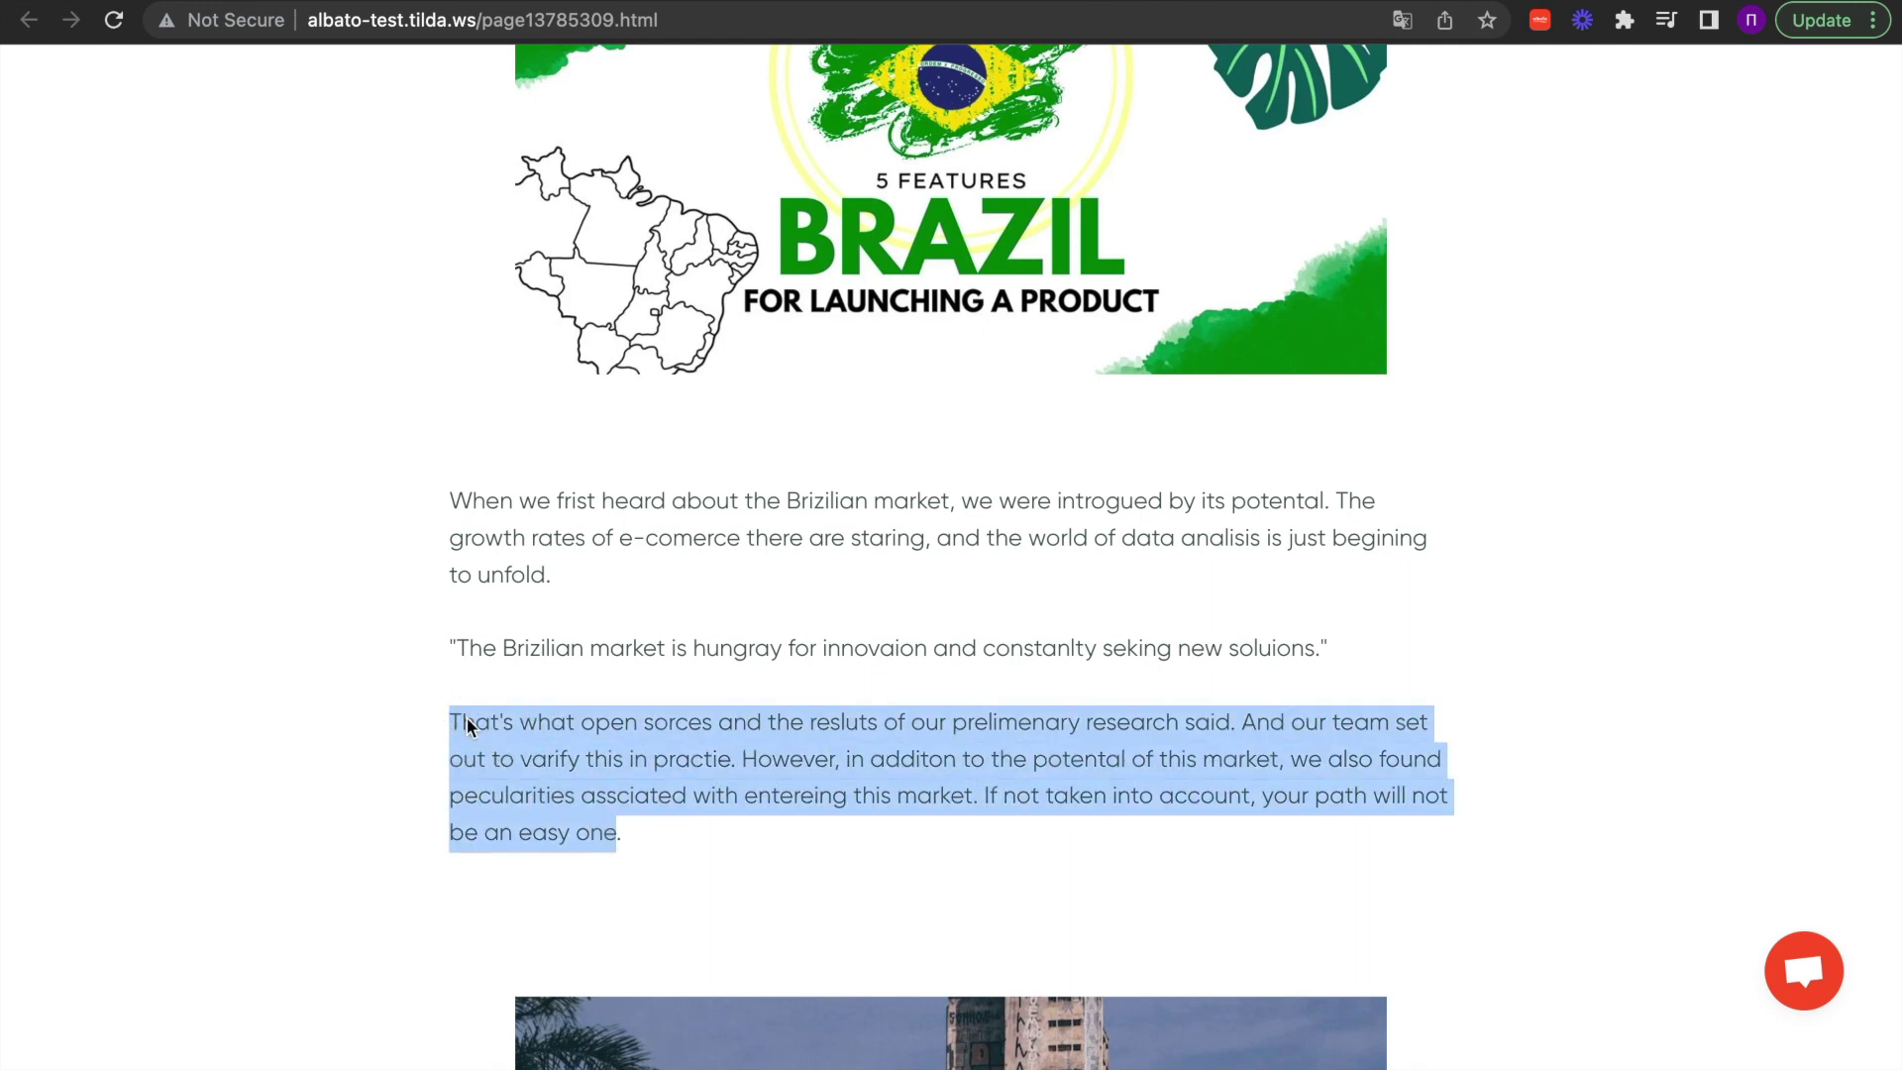
right_click(468, 718)
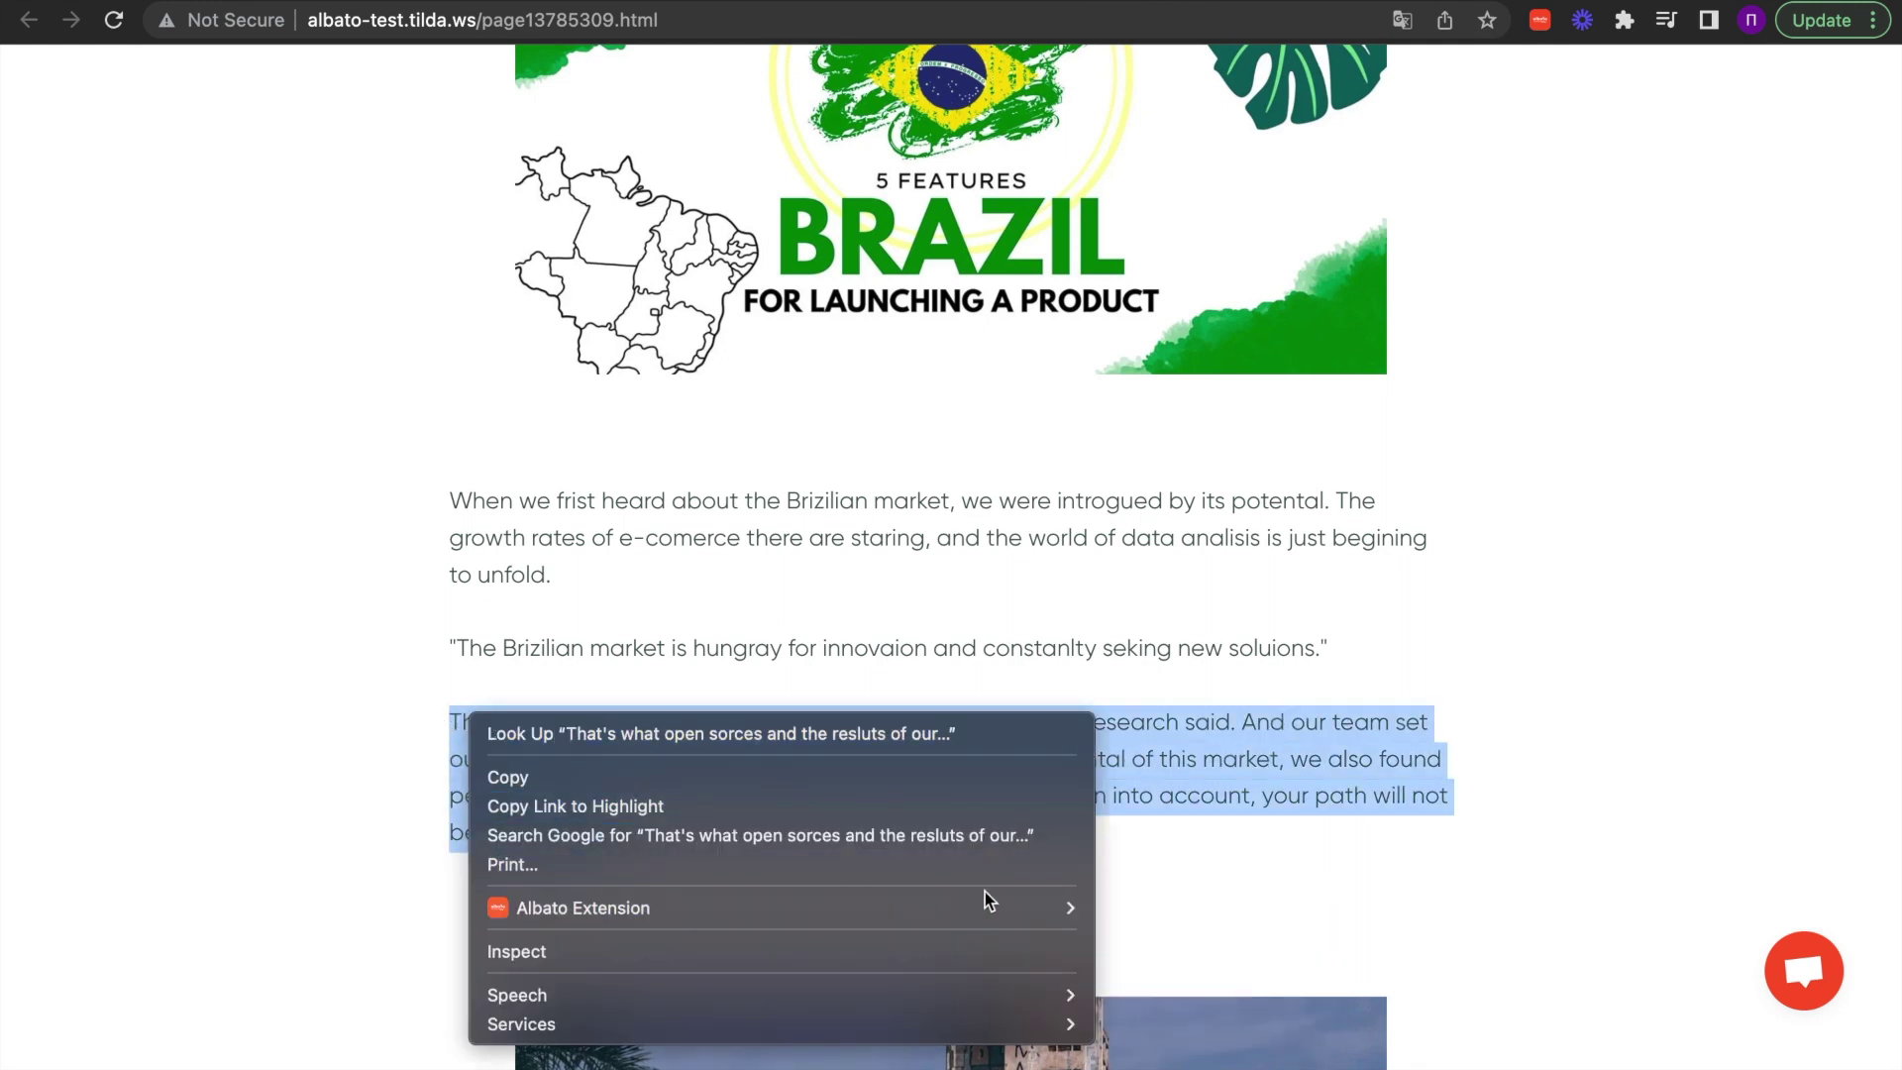
mouse_move(582, 906)
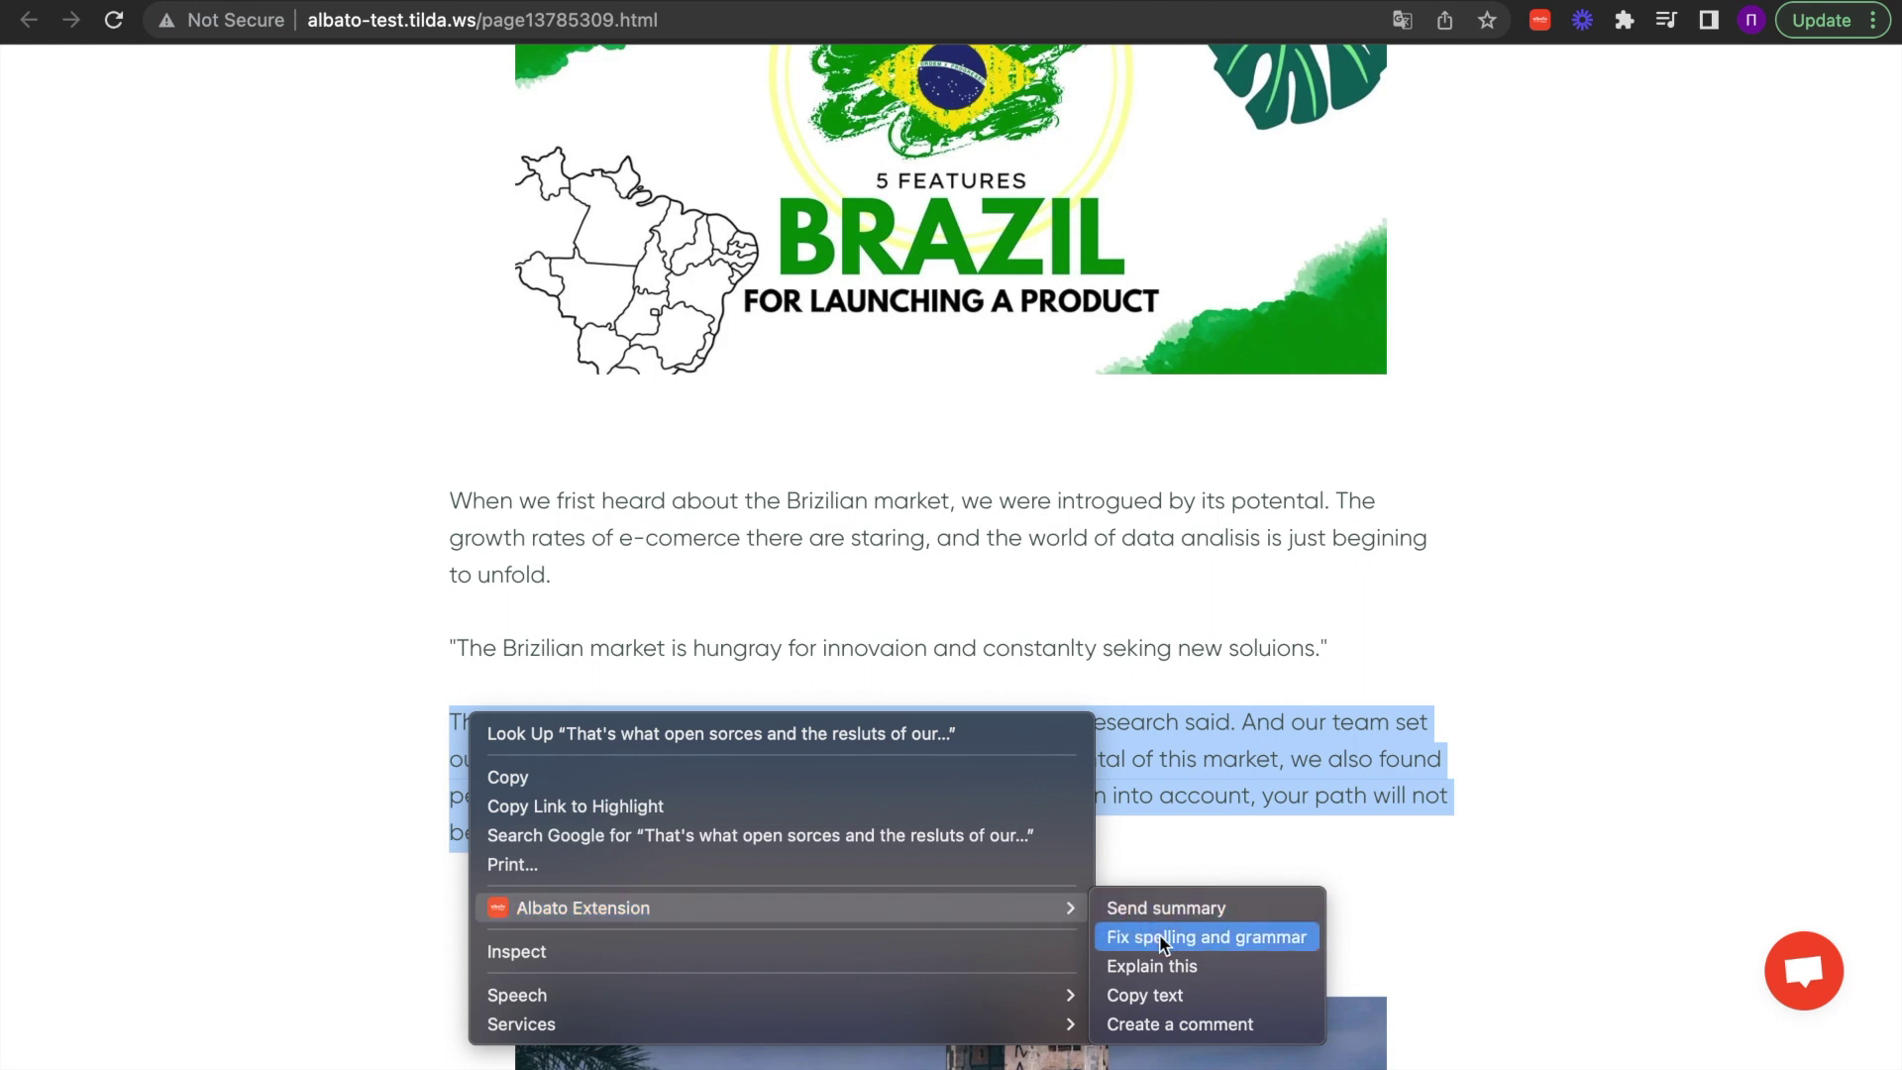
left_click(1162, 941)
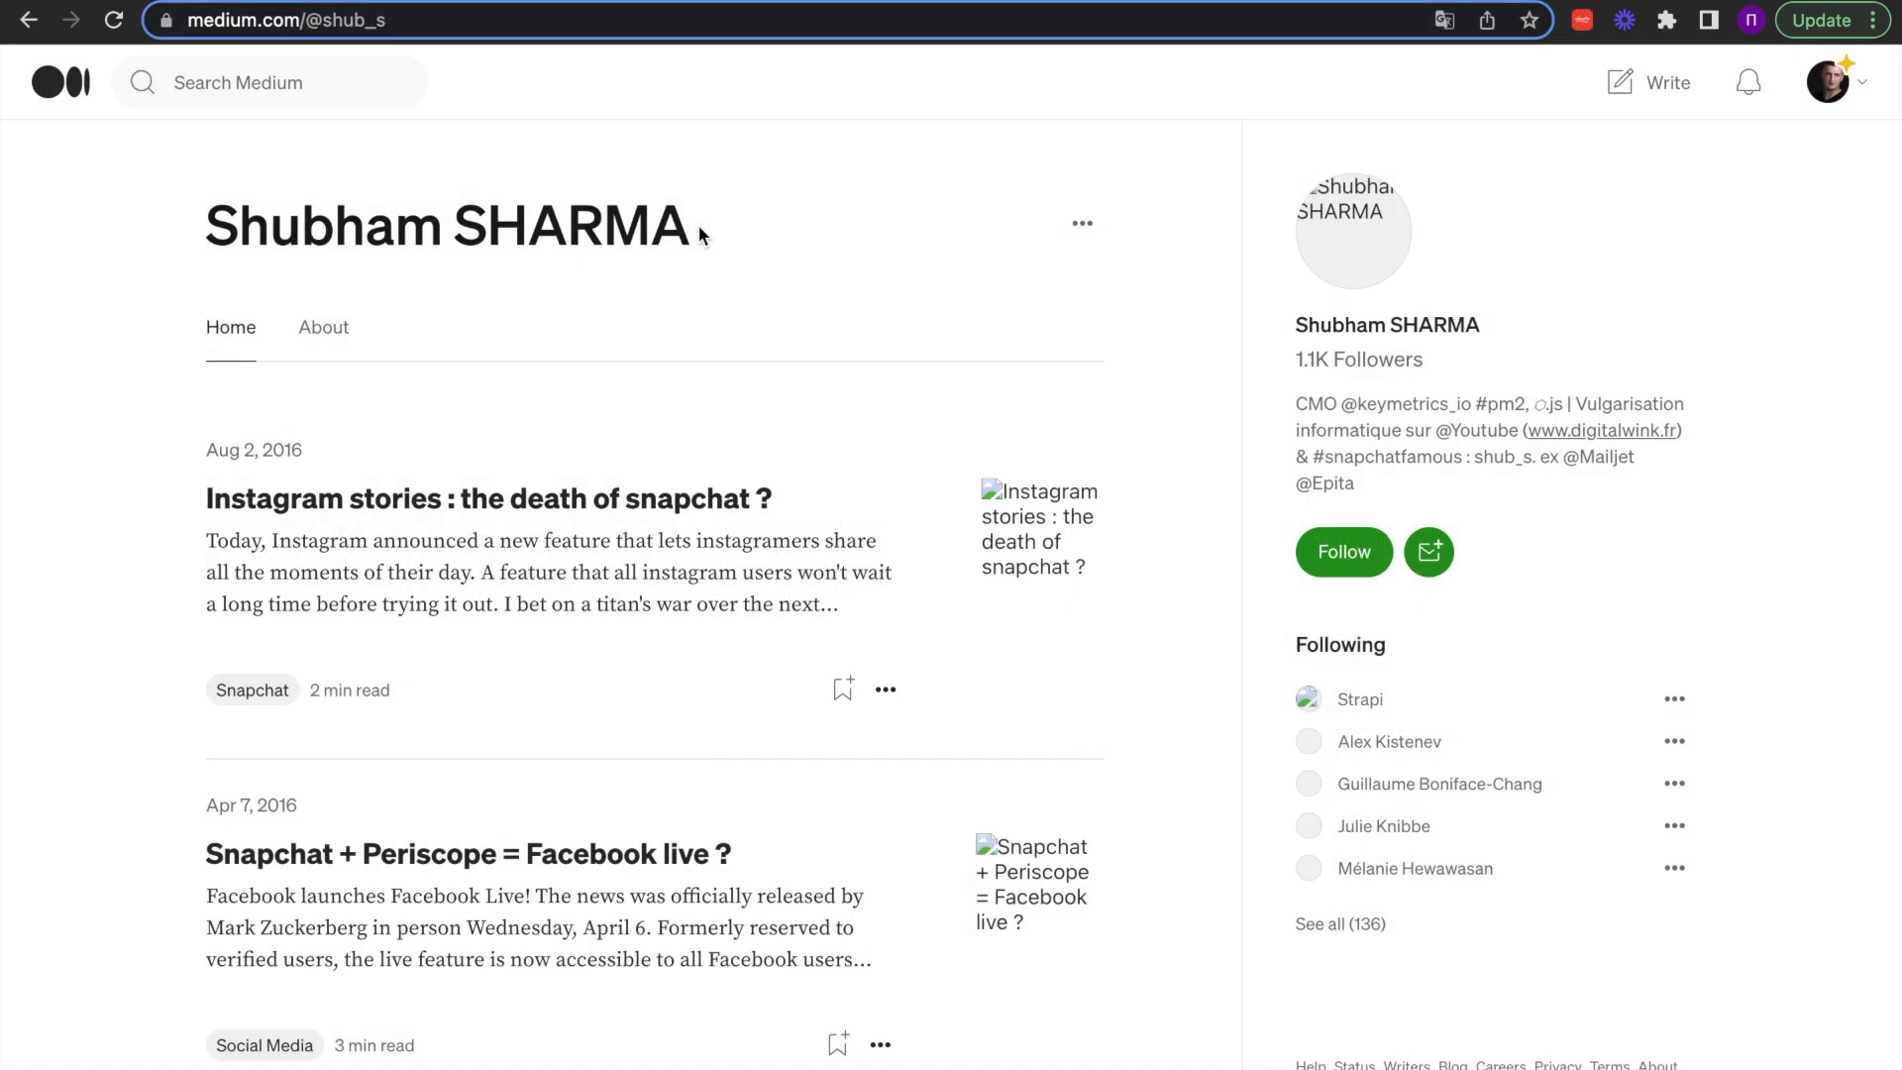
triple_click(644, 238)
right_click(643, 238)
mouse_move(756, 551)
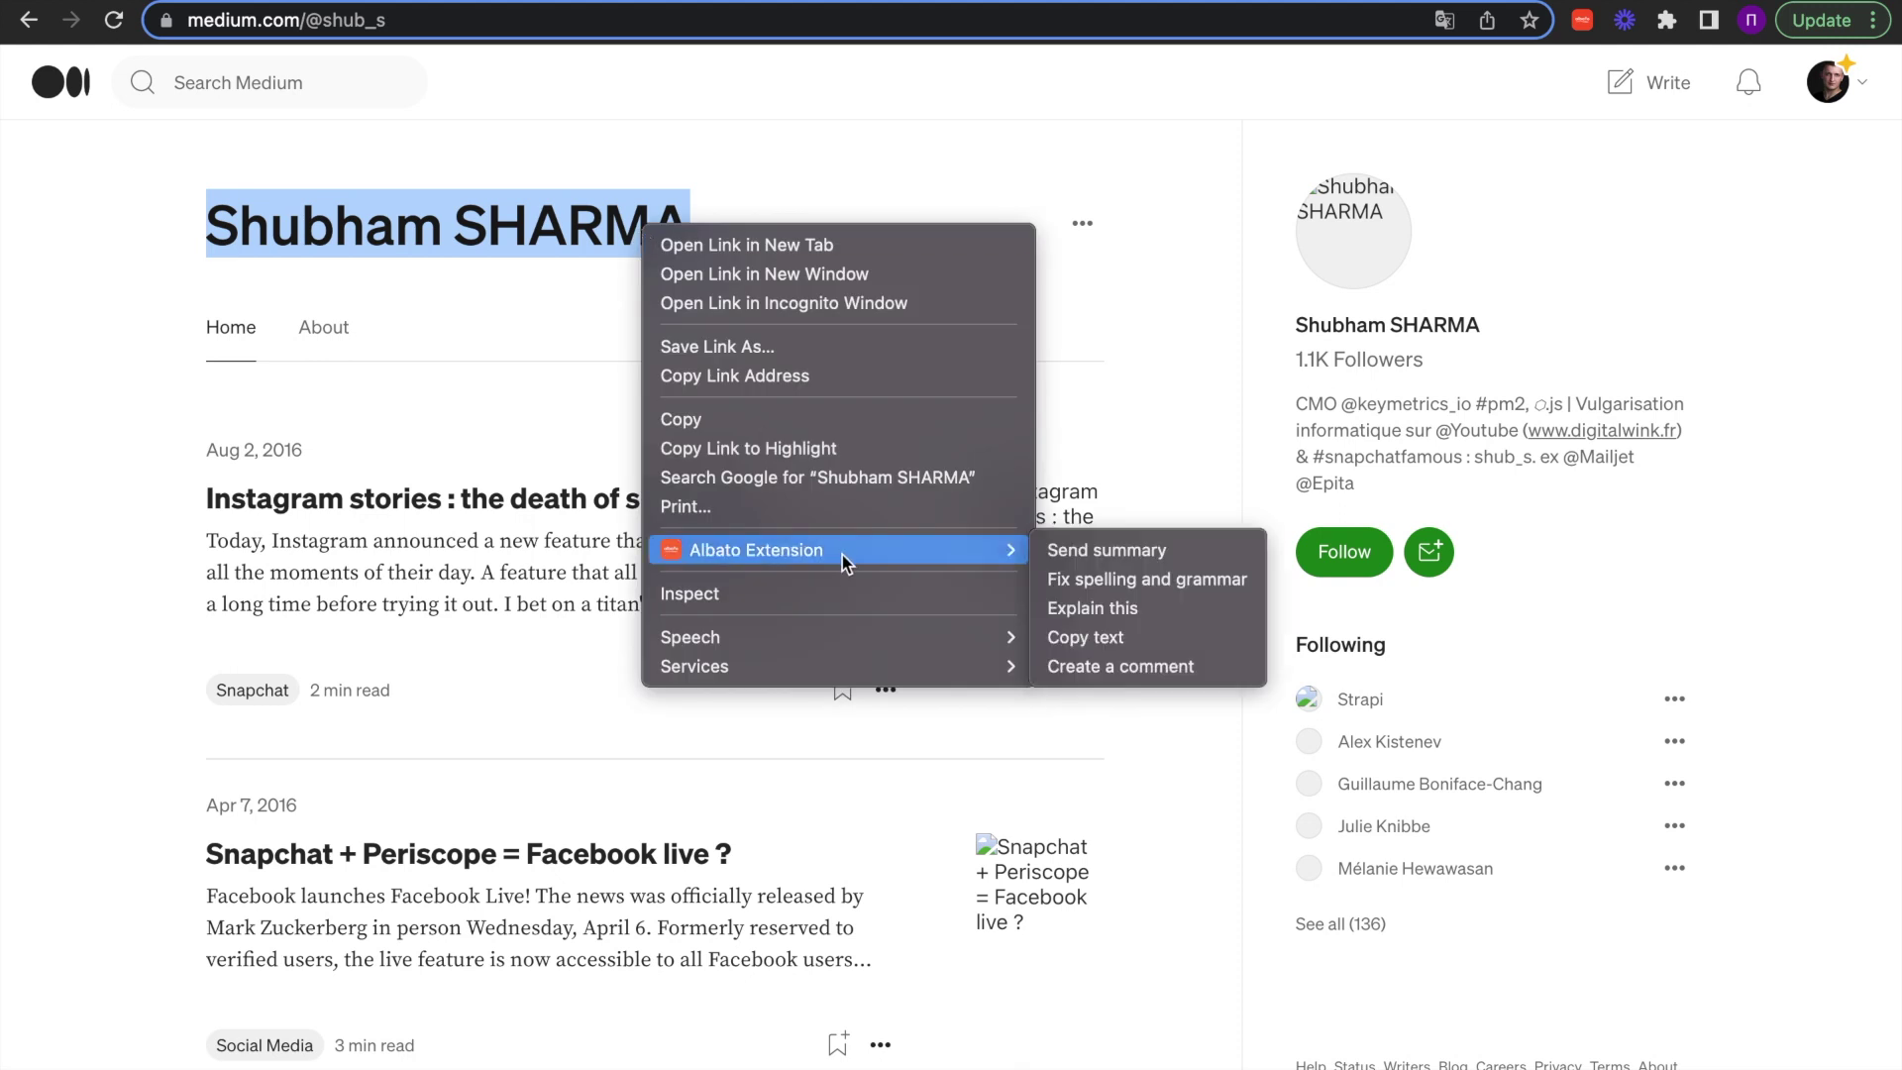
left_click(1106, 637)
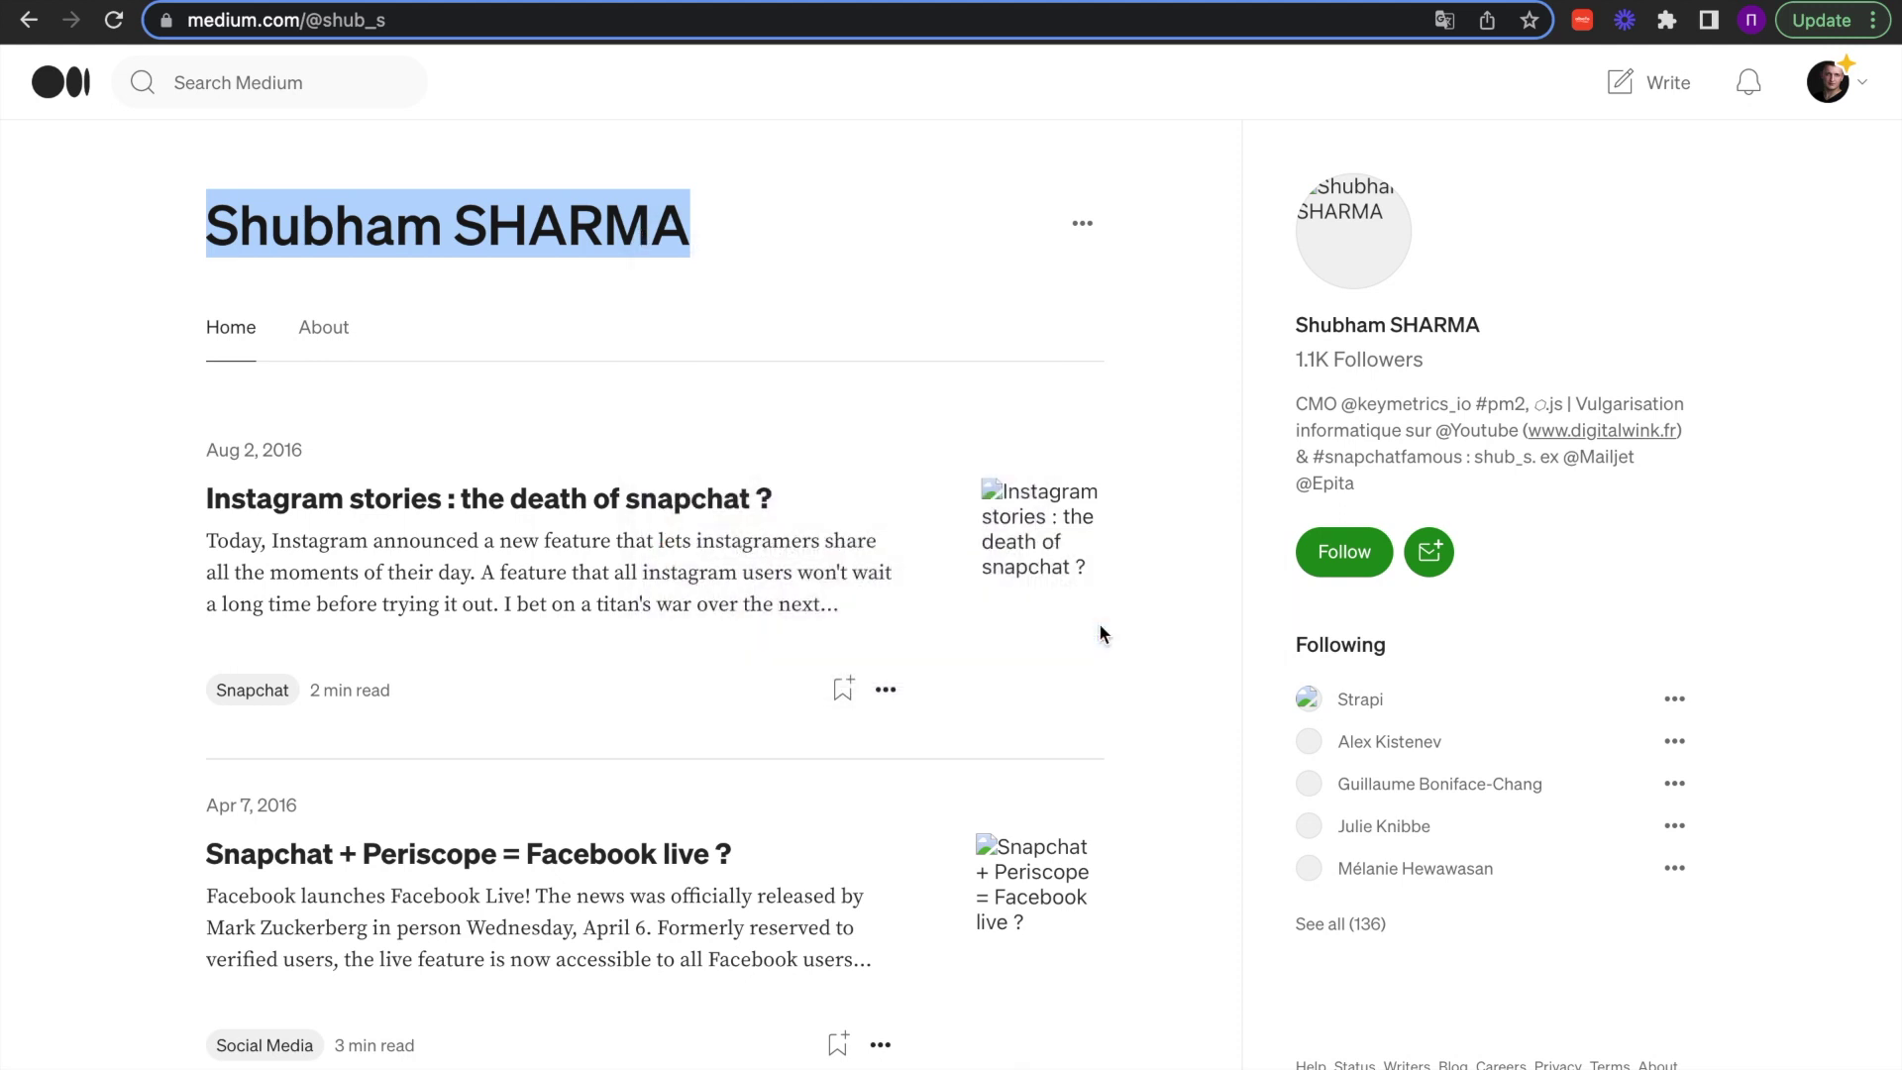
left_click(331, 3)
mouse_move(447, 609)
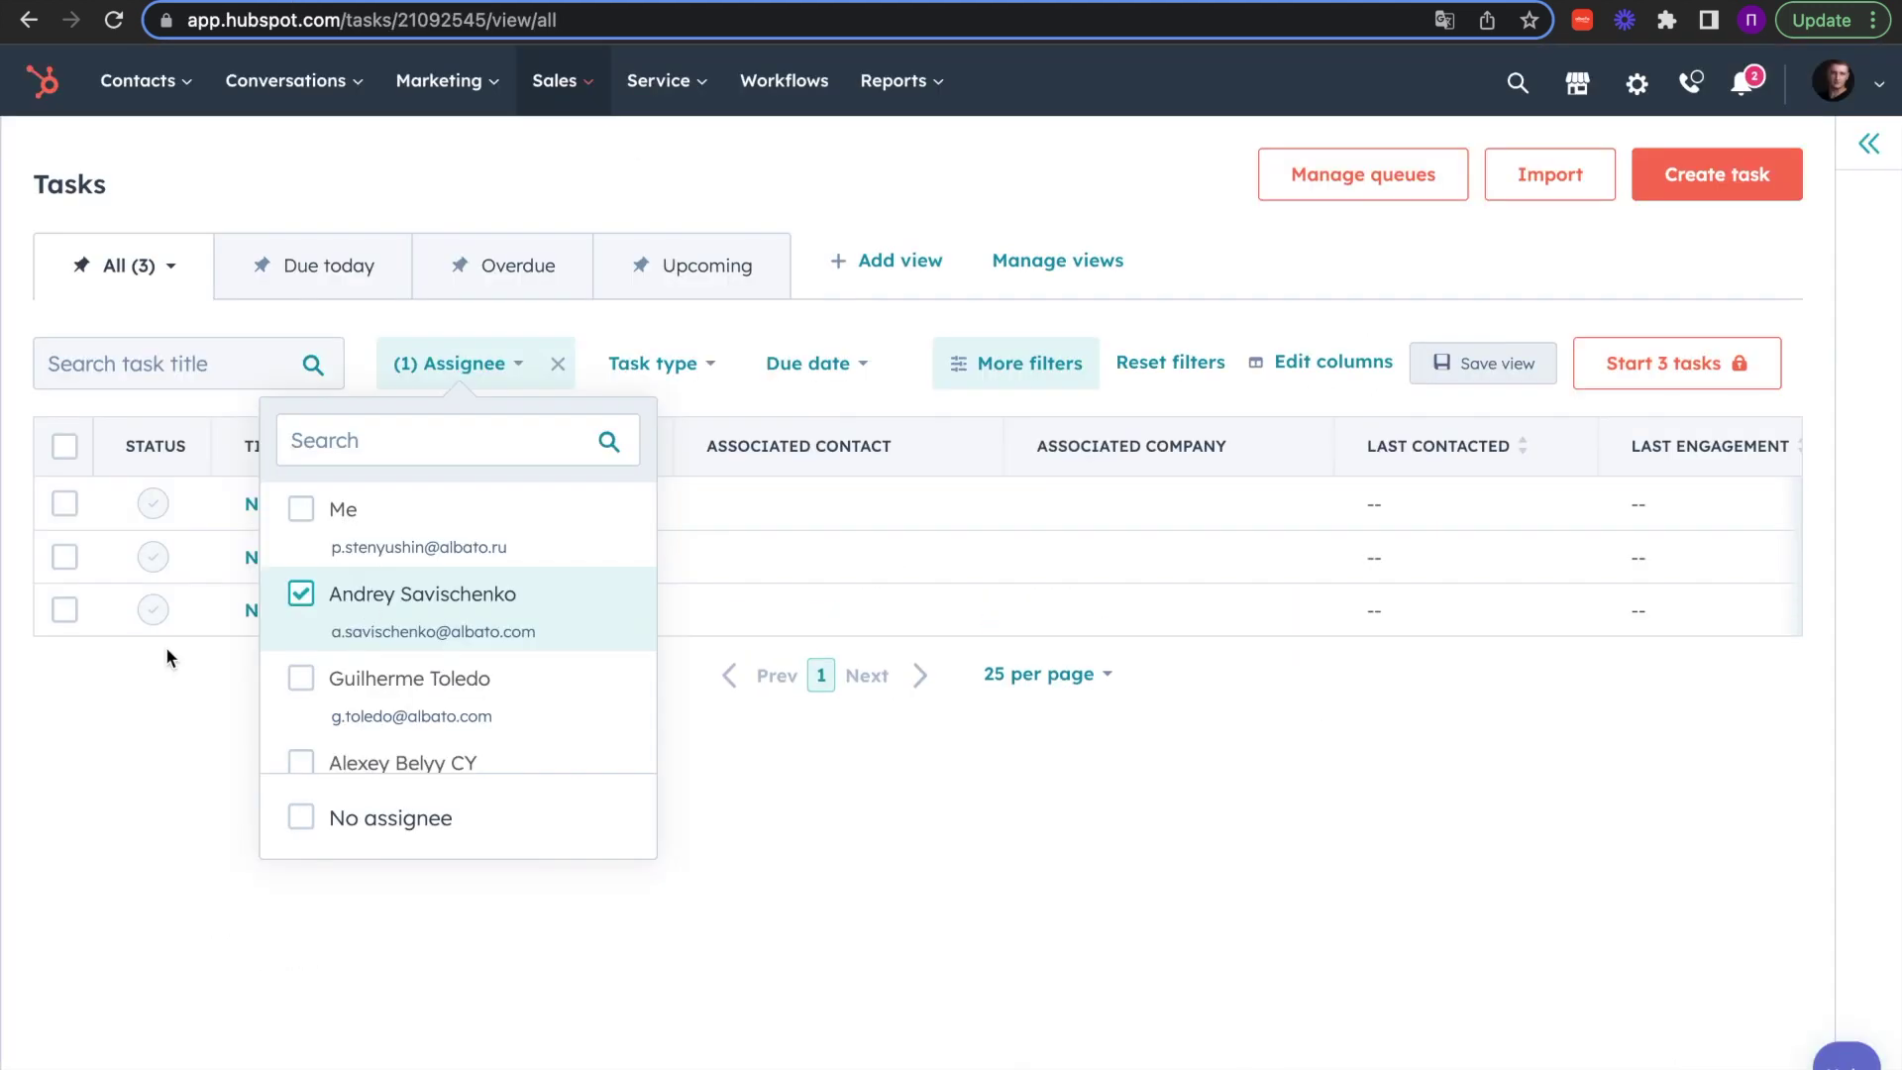
left_click(165, 647)
left_click(507, 609)
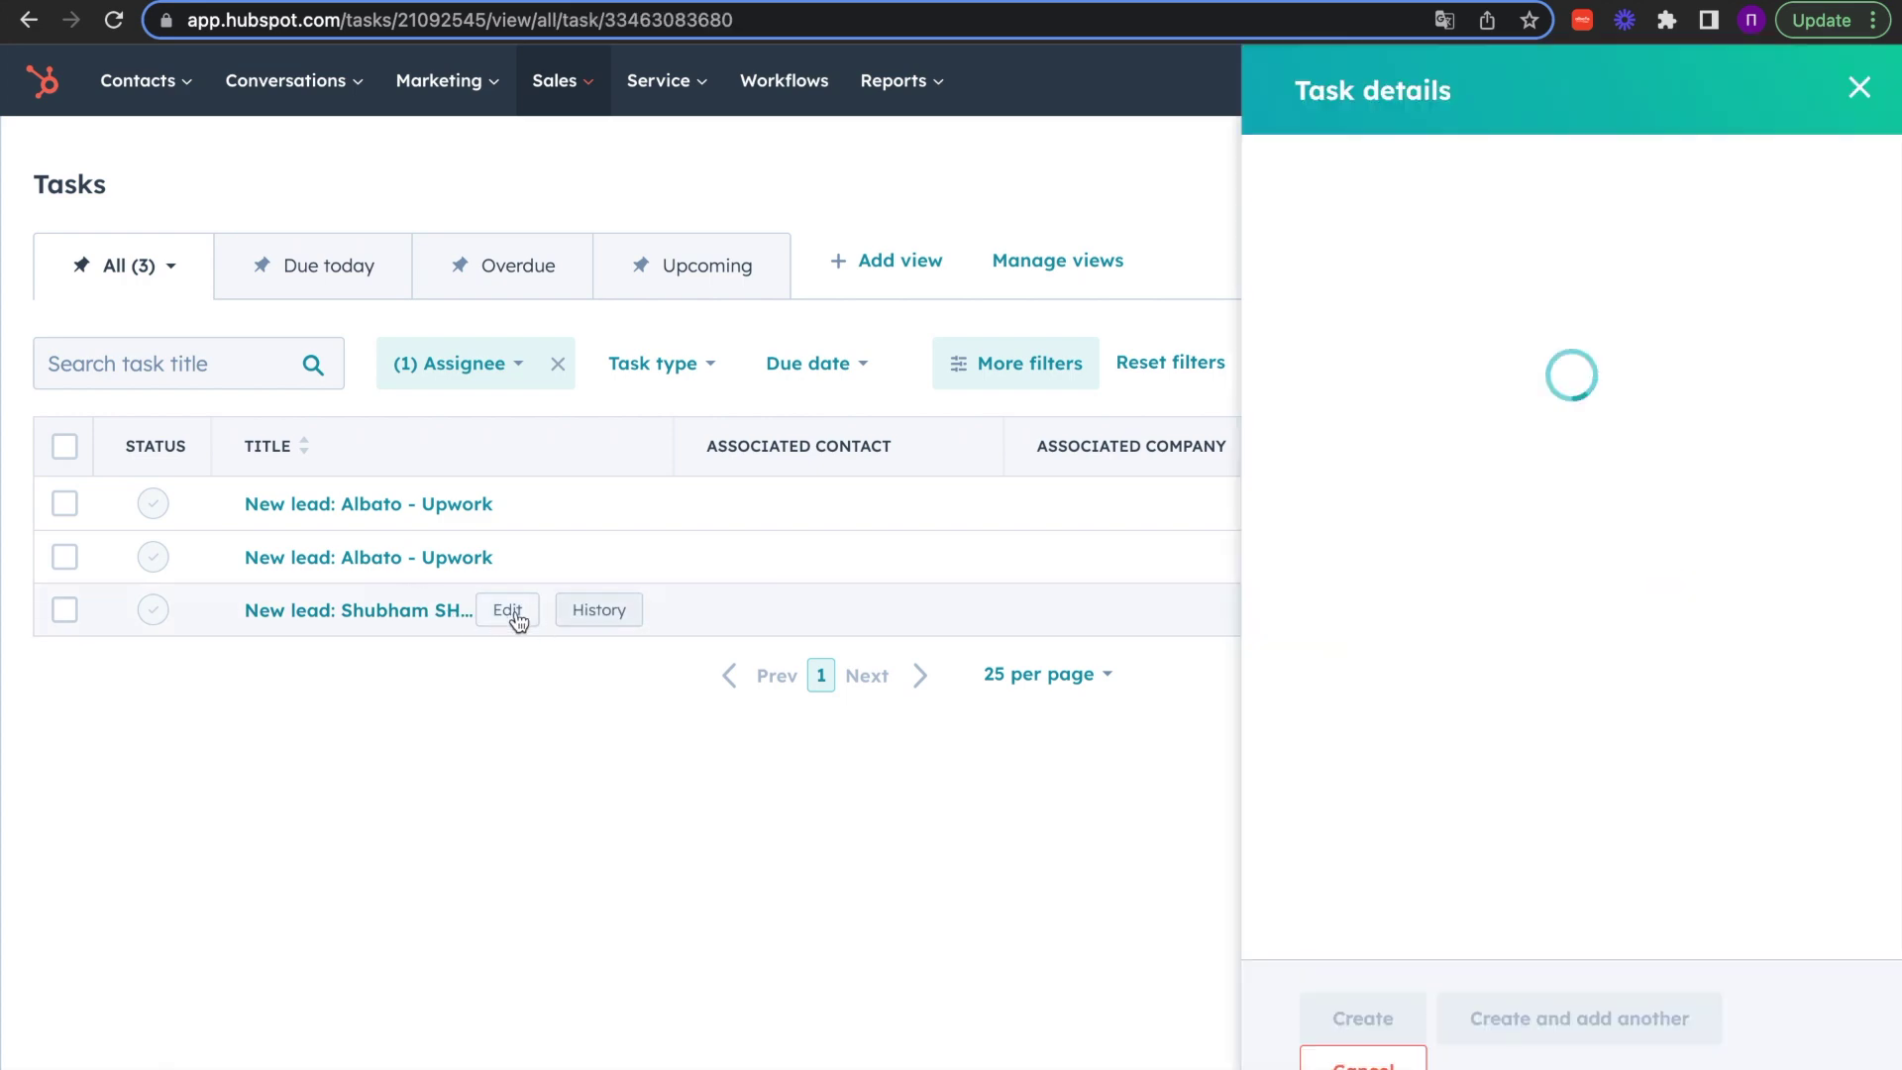
scroll(1560, 595, "down", 3)
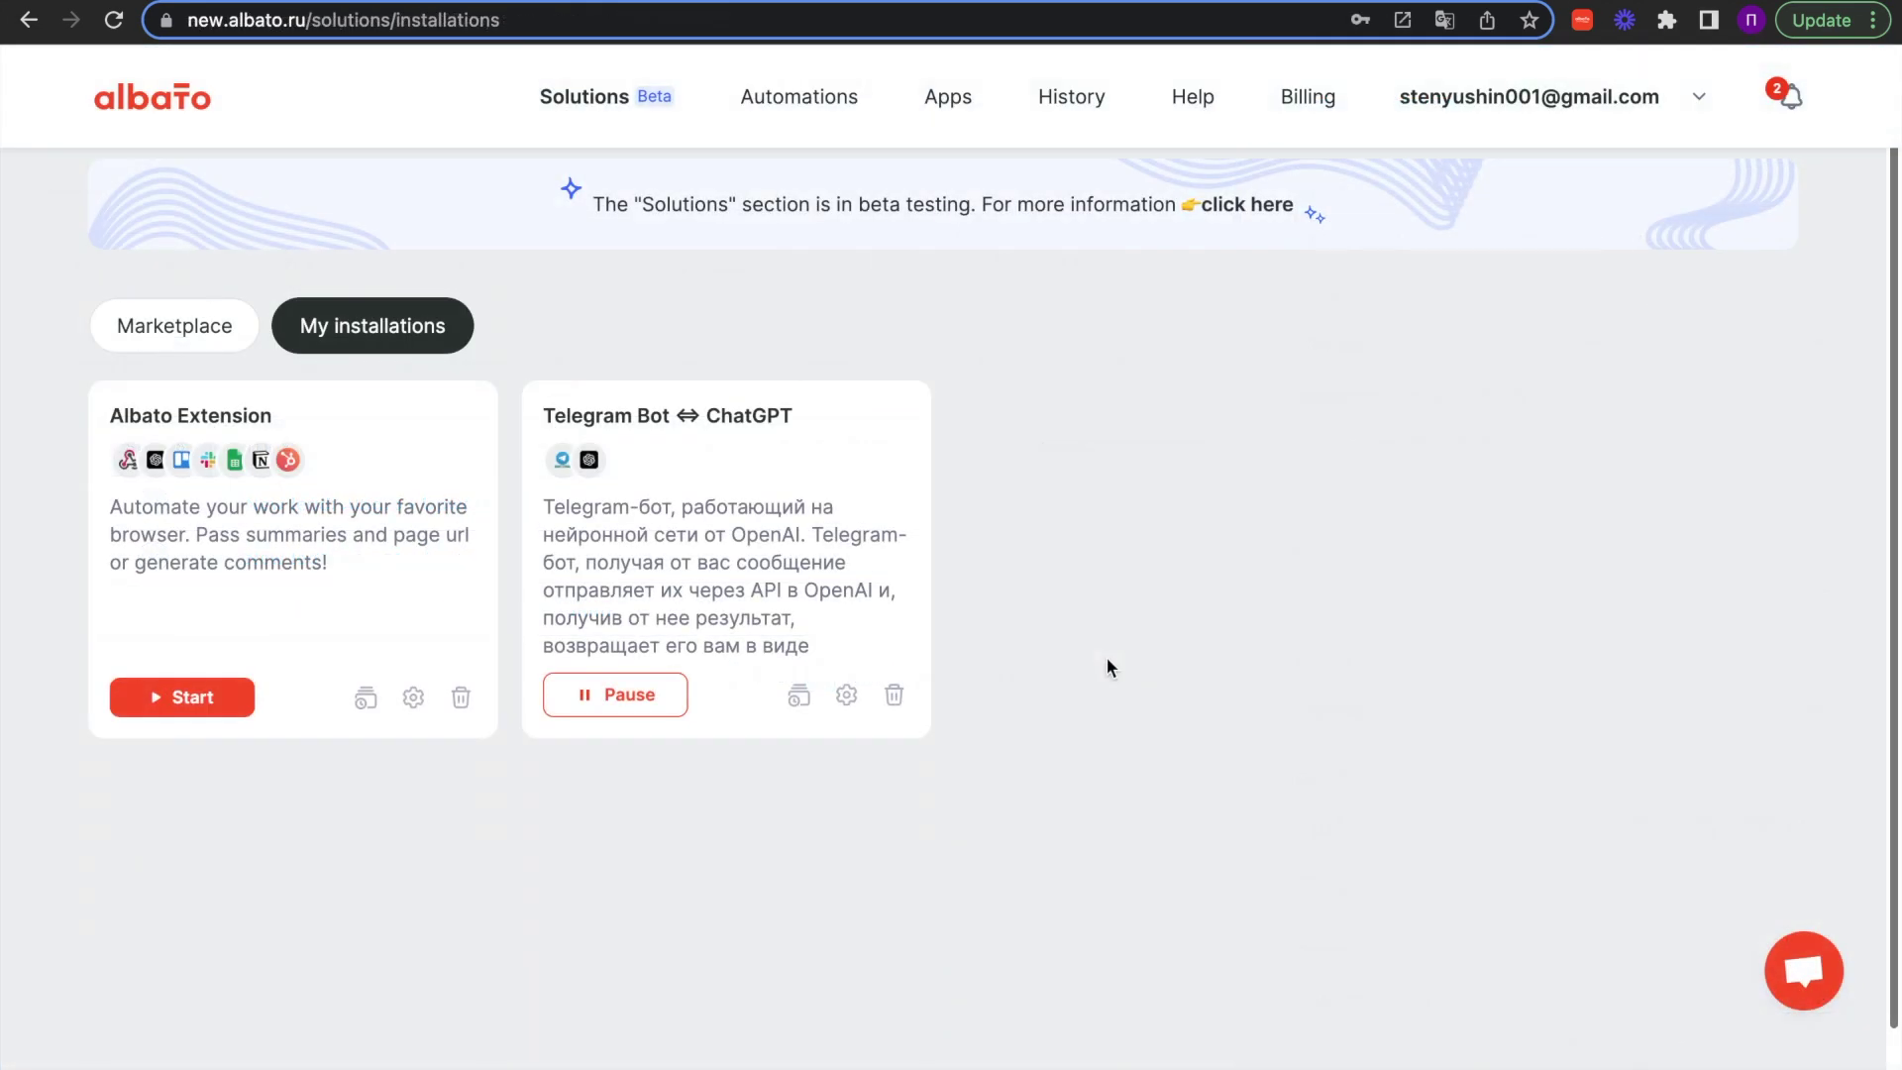
scroll(1107, 658, "down", 1)
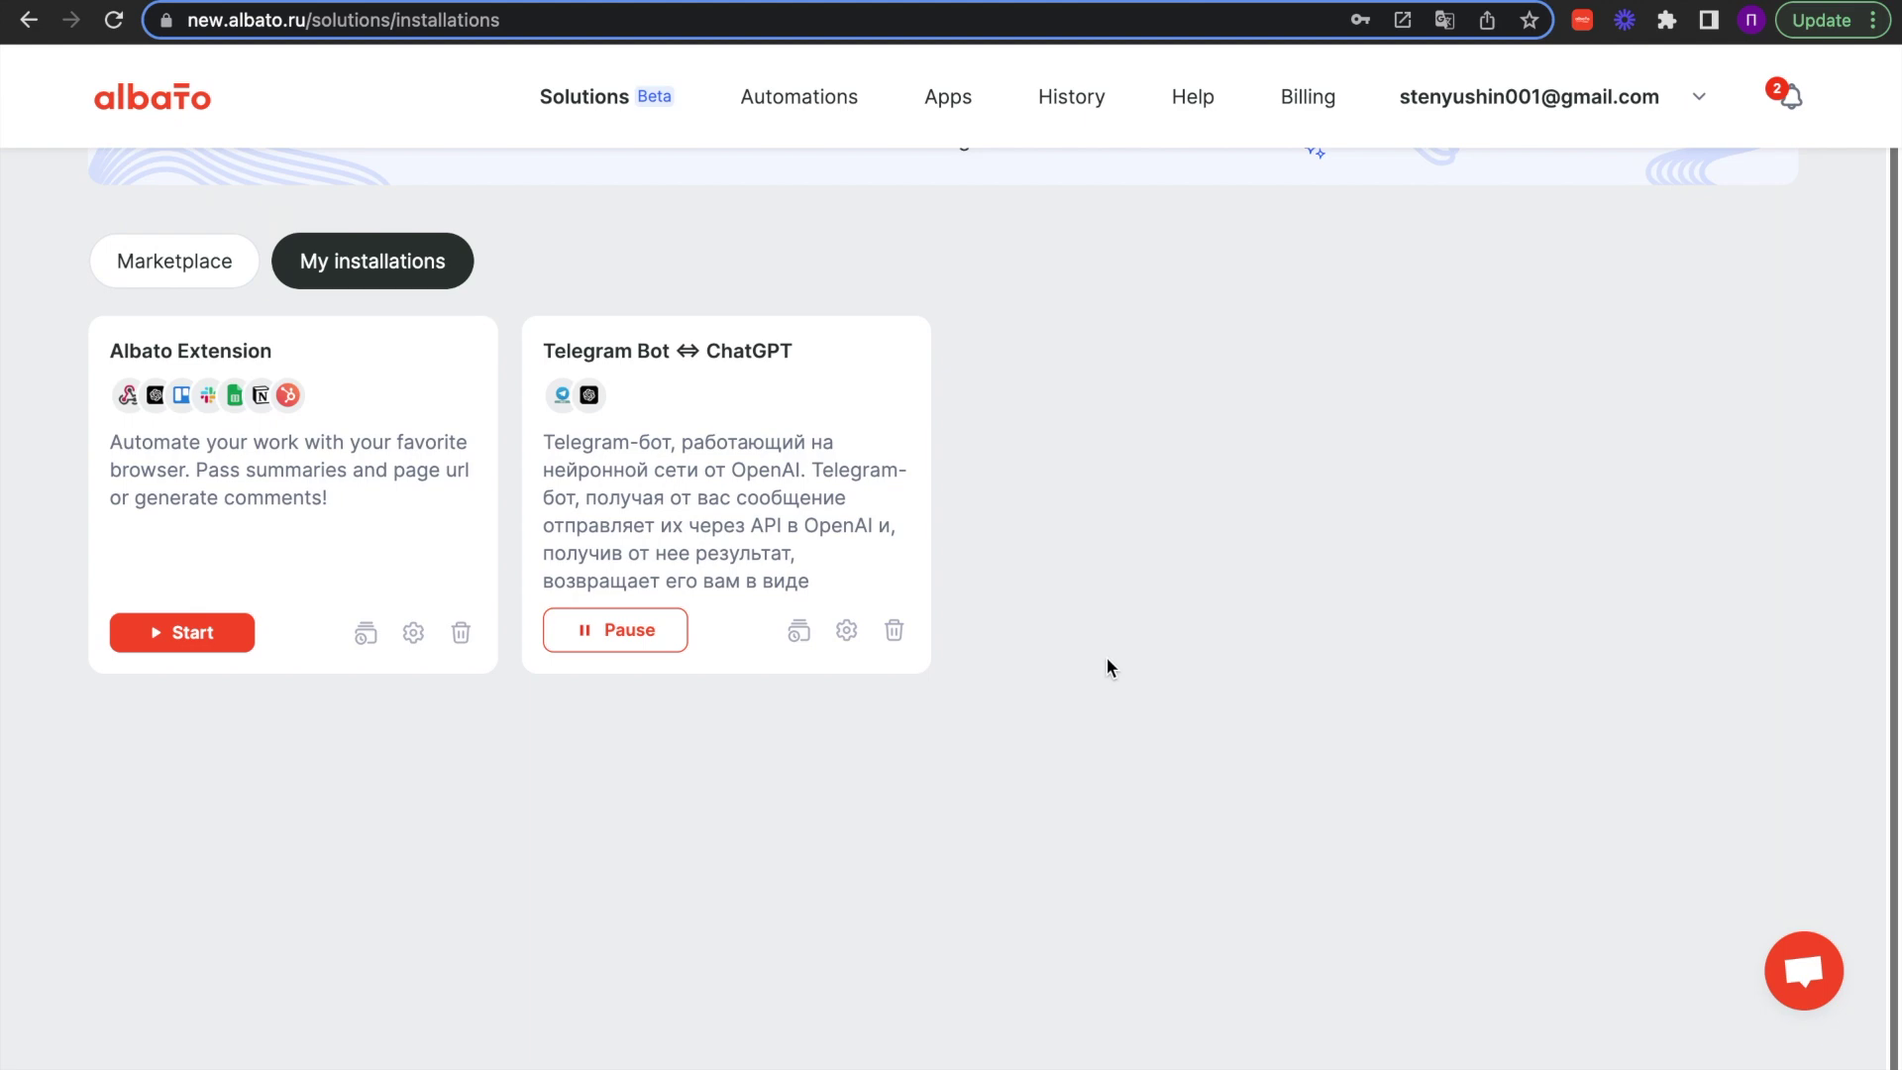
left_click(413, 637)
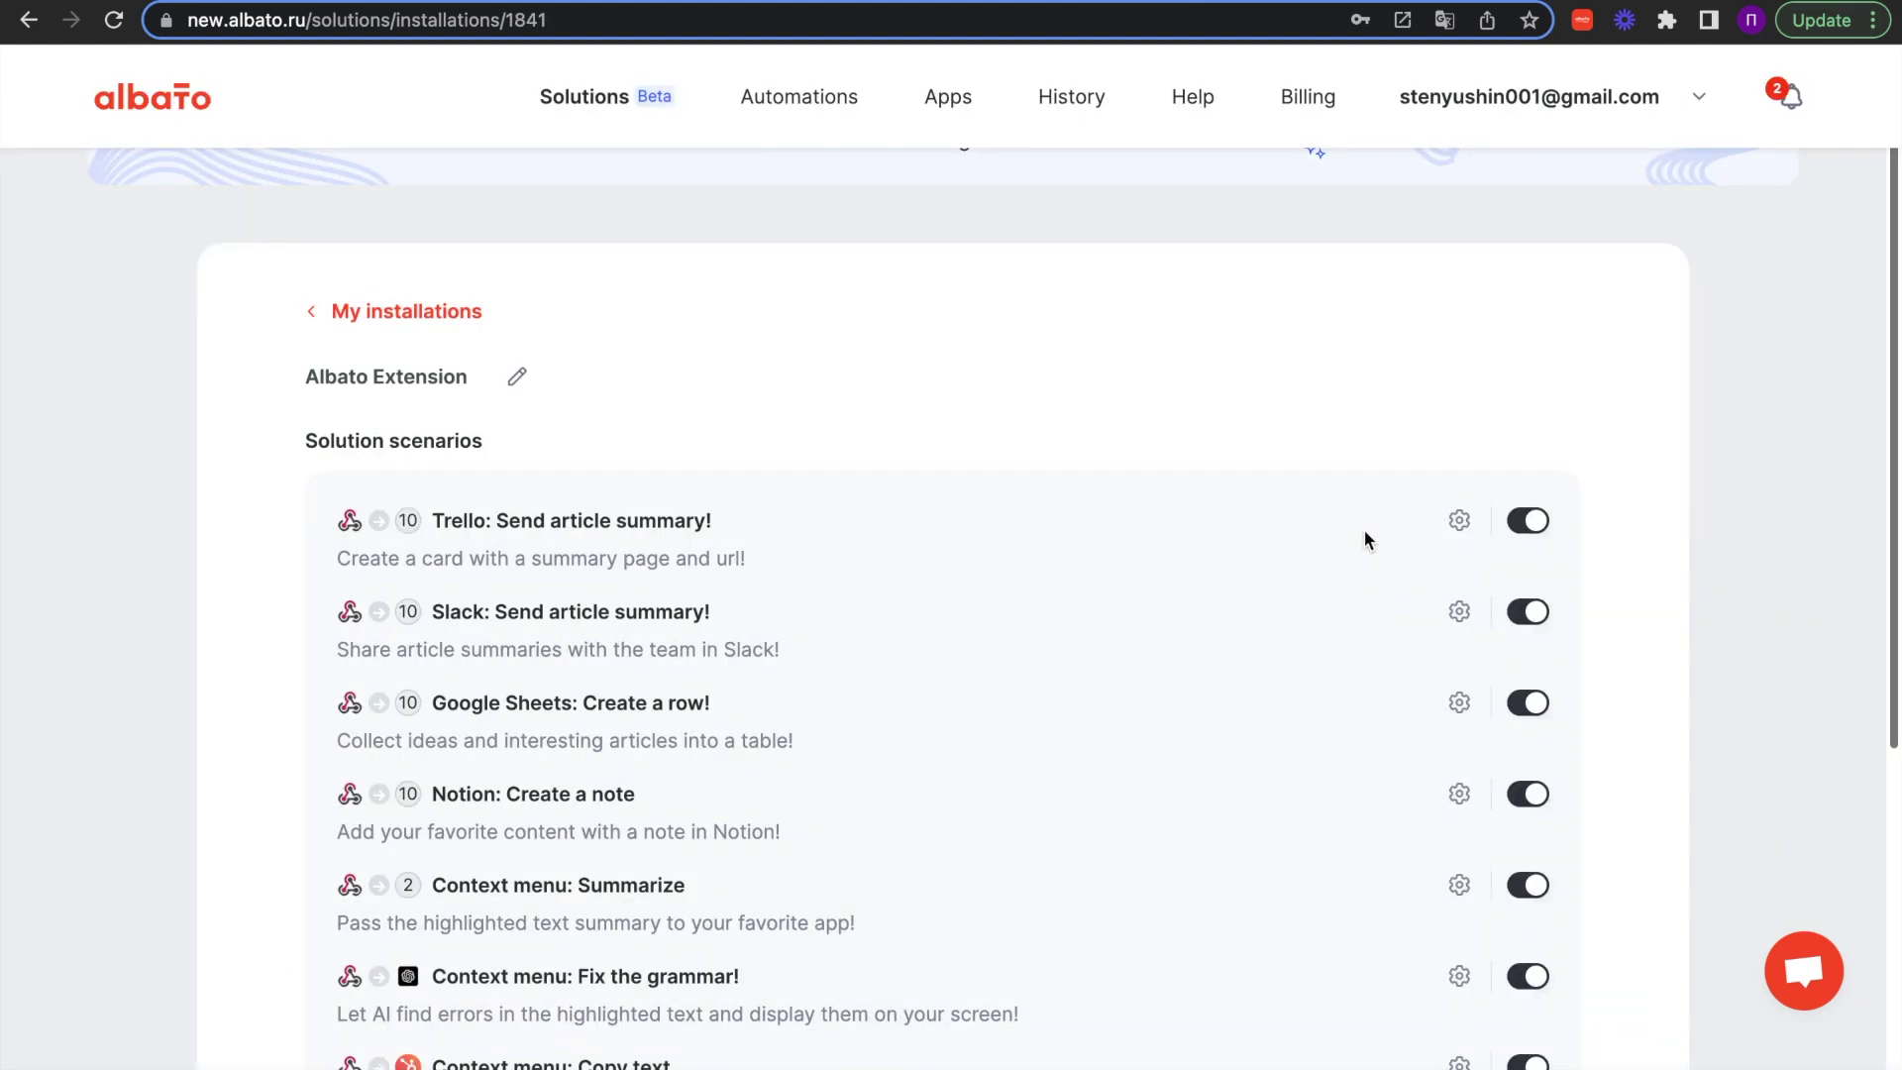
scroll(1363, 530, "down", 1)
scroll(1364, 531, "down", 1)
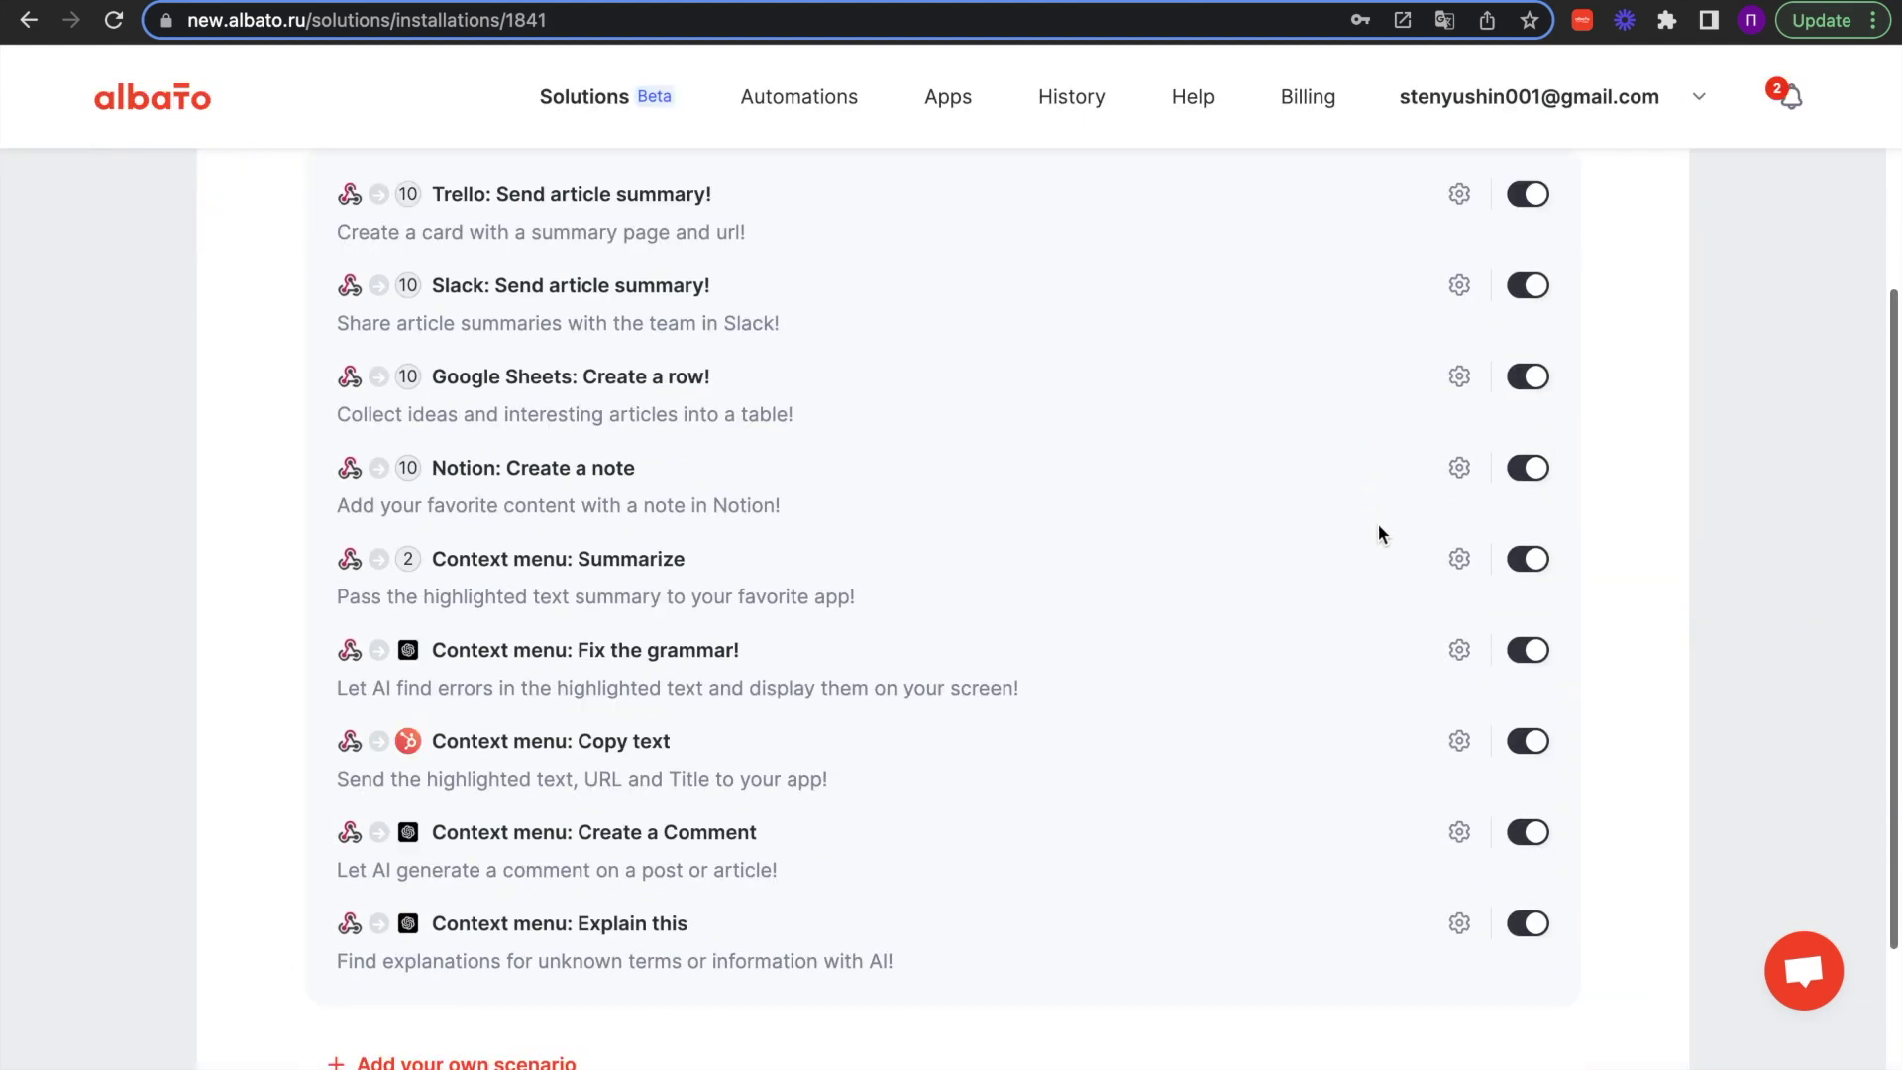
left_click(1459, 561)
scroll(1460, 560, "down", 1)
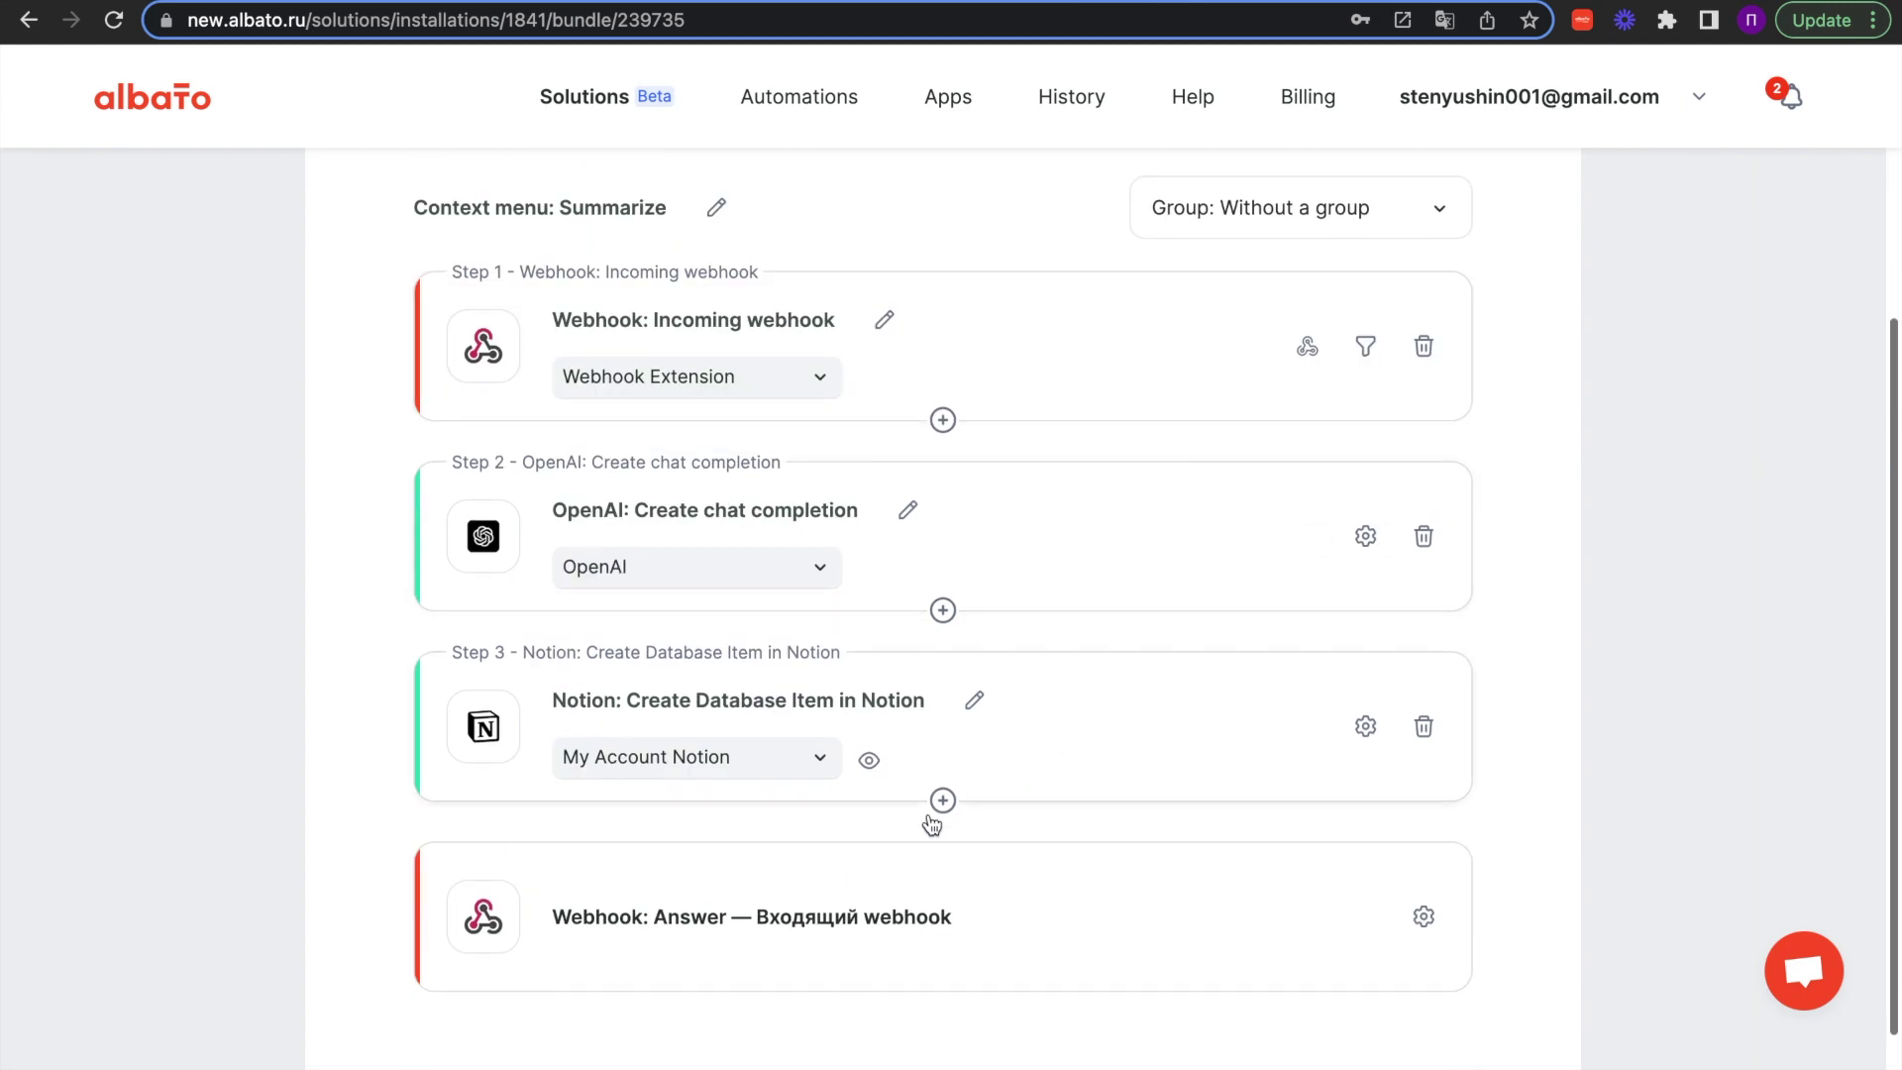
Step: Draft a Telegram (private) Send message action with the bot connection after Notion
left_click(864, 801)
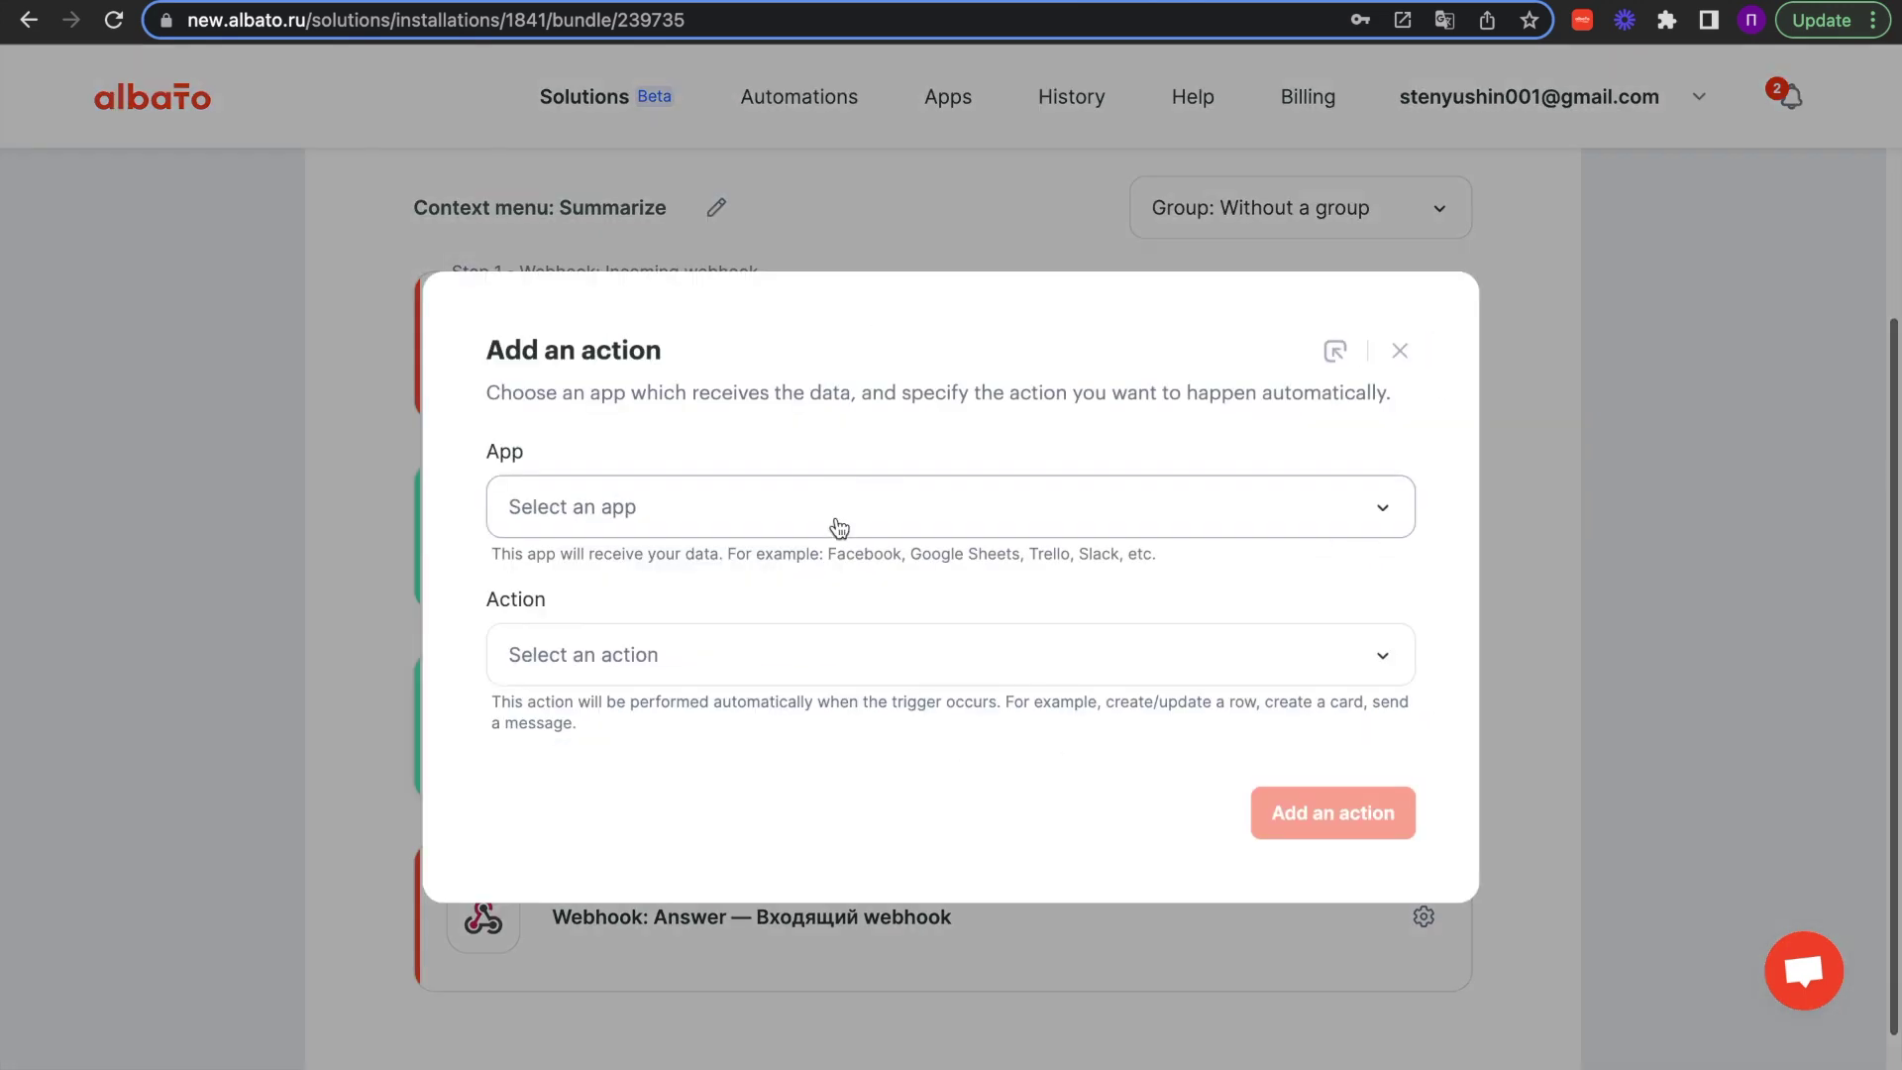
left_click(950, 507)
type("tele")
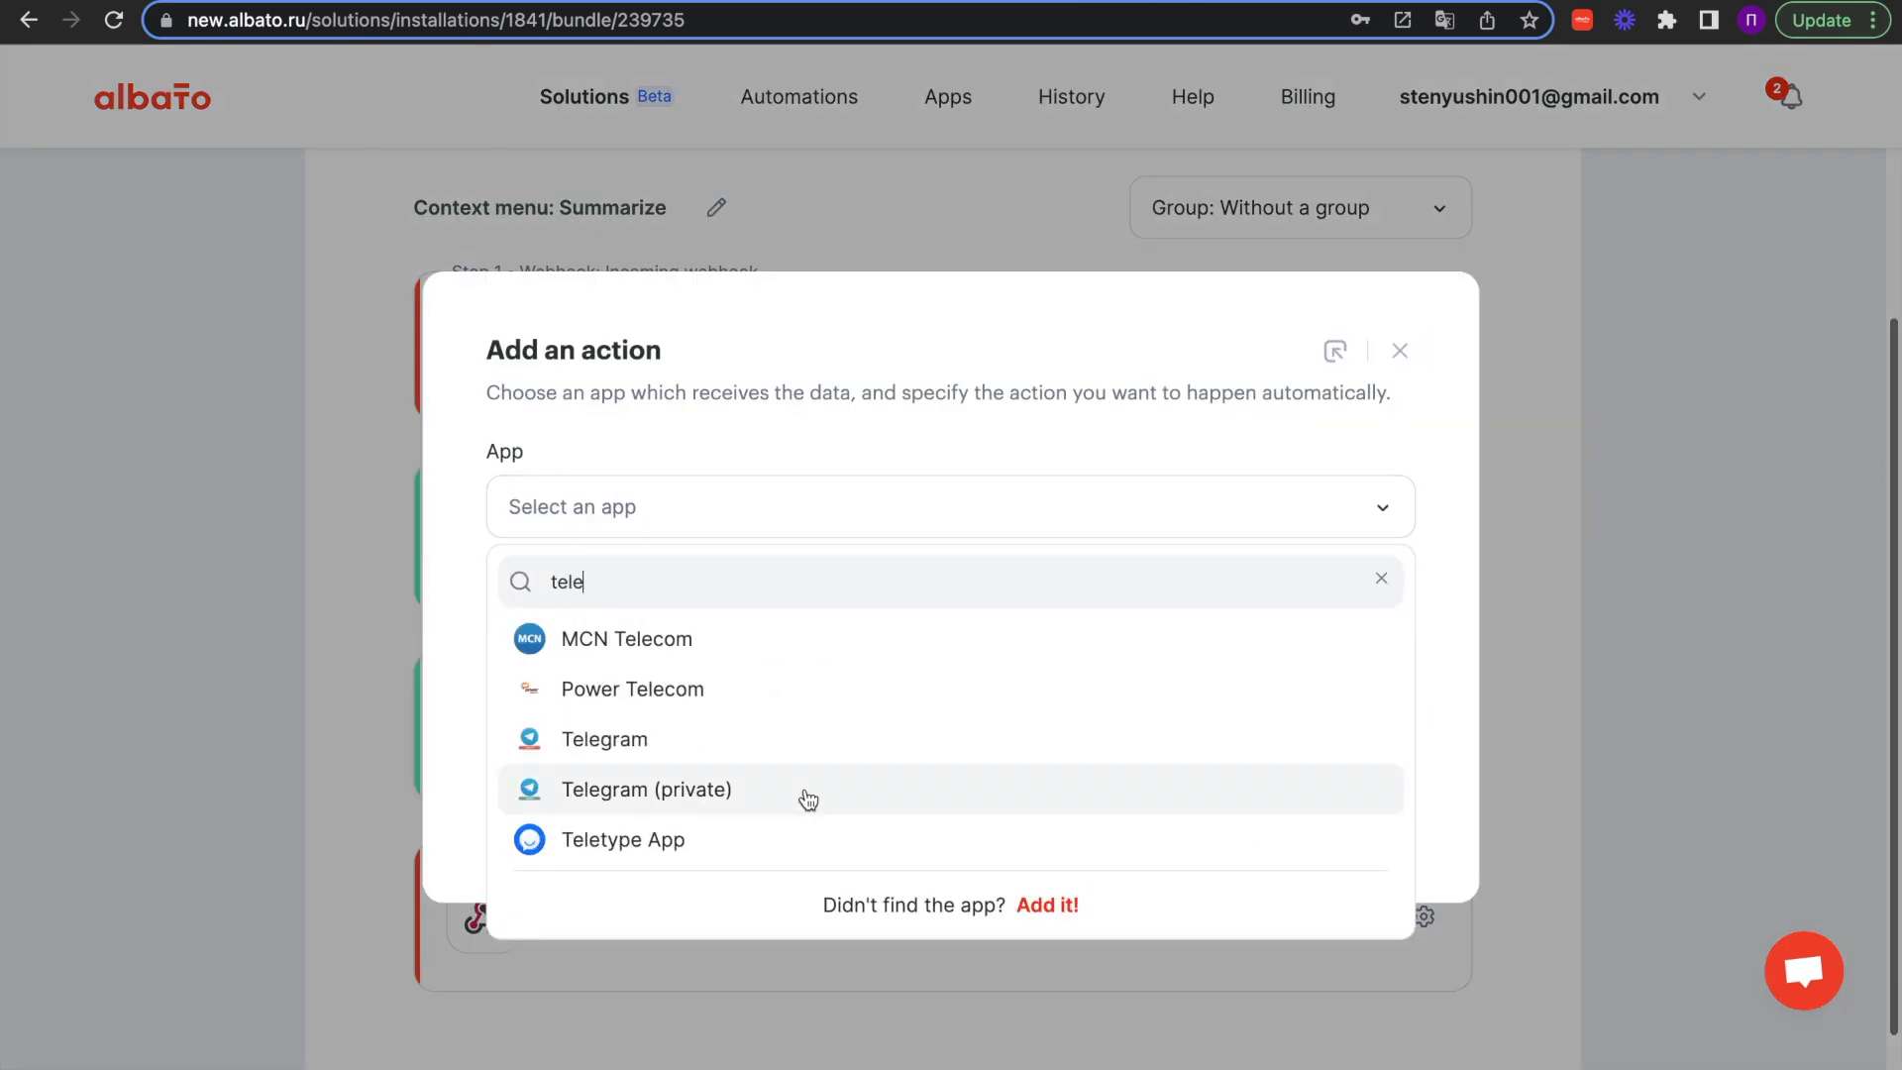
left_click(804, 786)
left_click(914, 653)
left_click(877, 787)
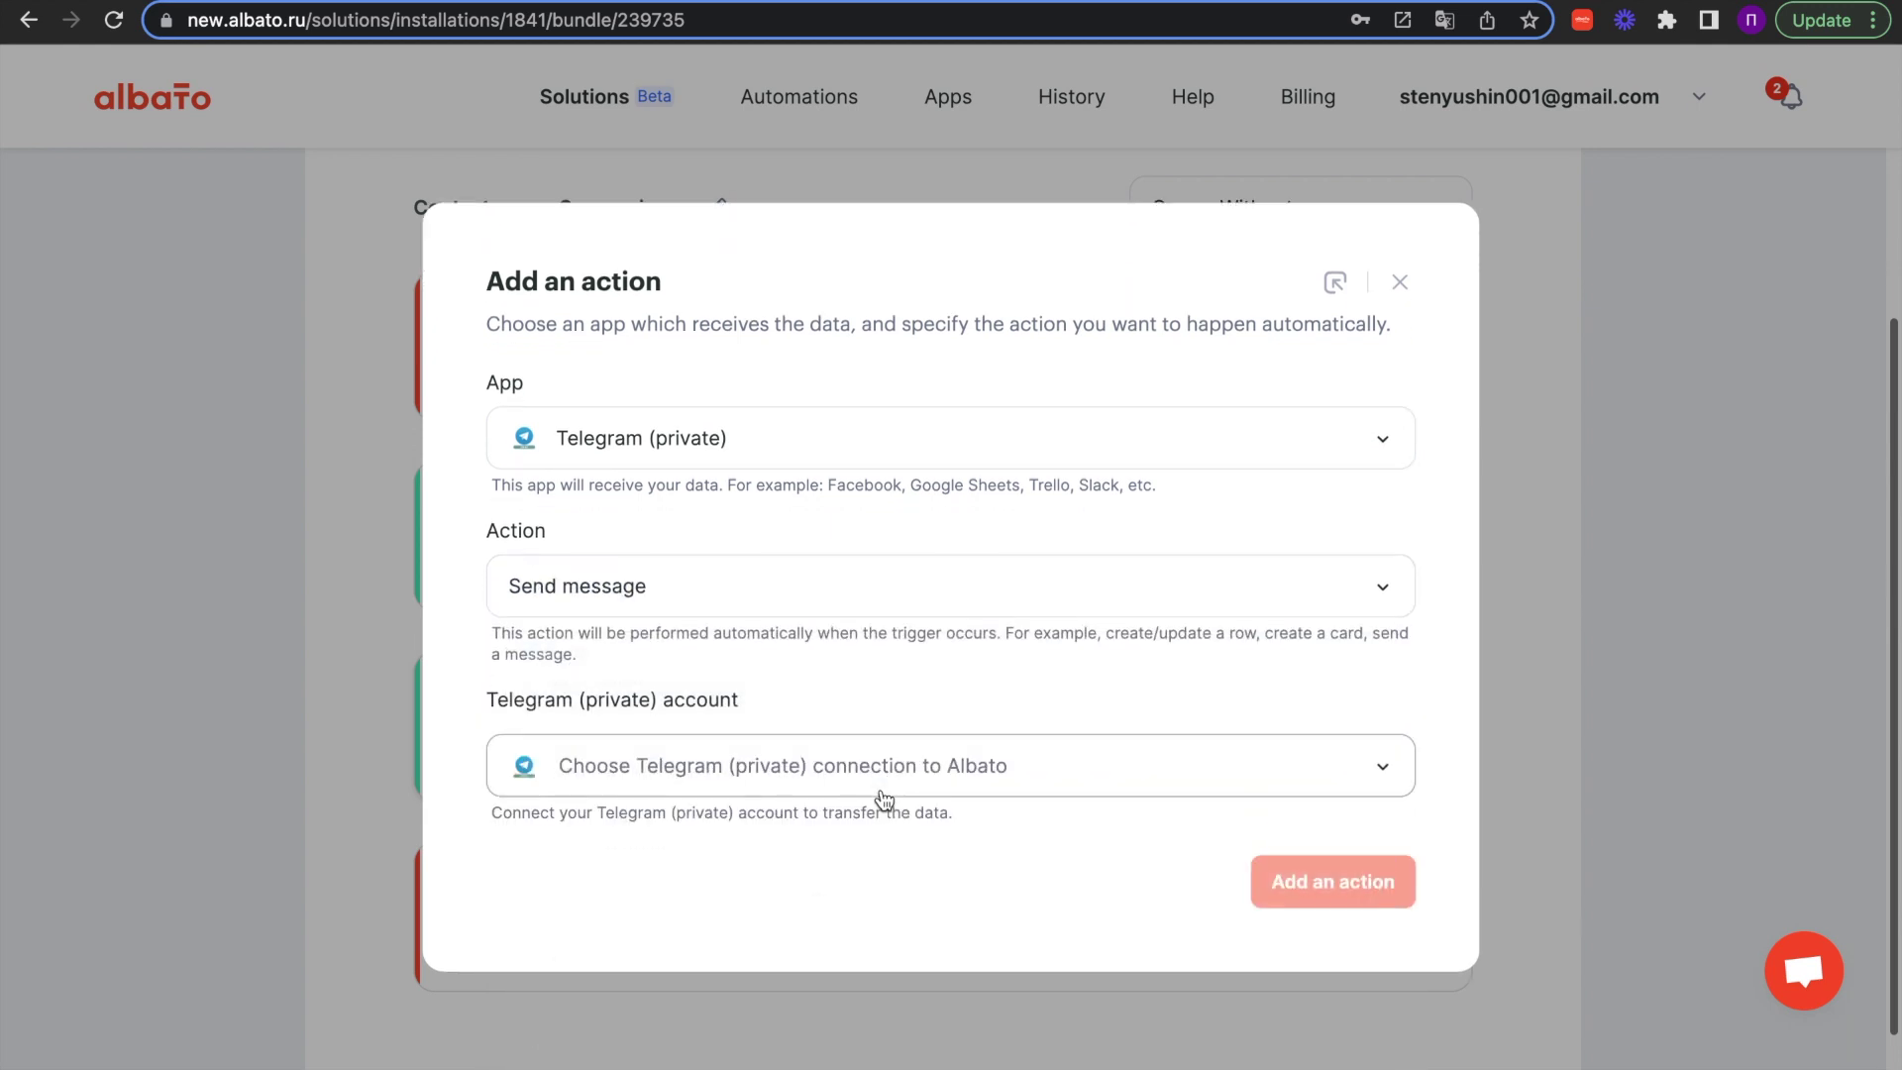
left_click(876, 763)
left_click(877, 853)
Step: Discard the Telegram action and inspect the OpenAI step's gpt-3.5-turbo summarize prompt
left_click(1398, 282)
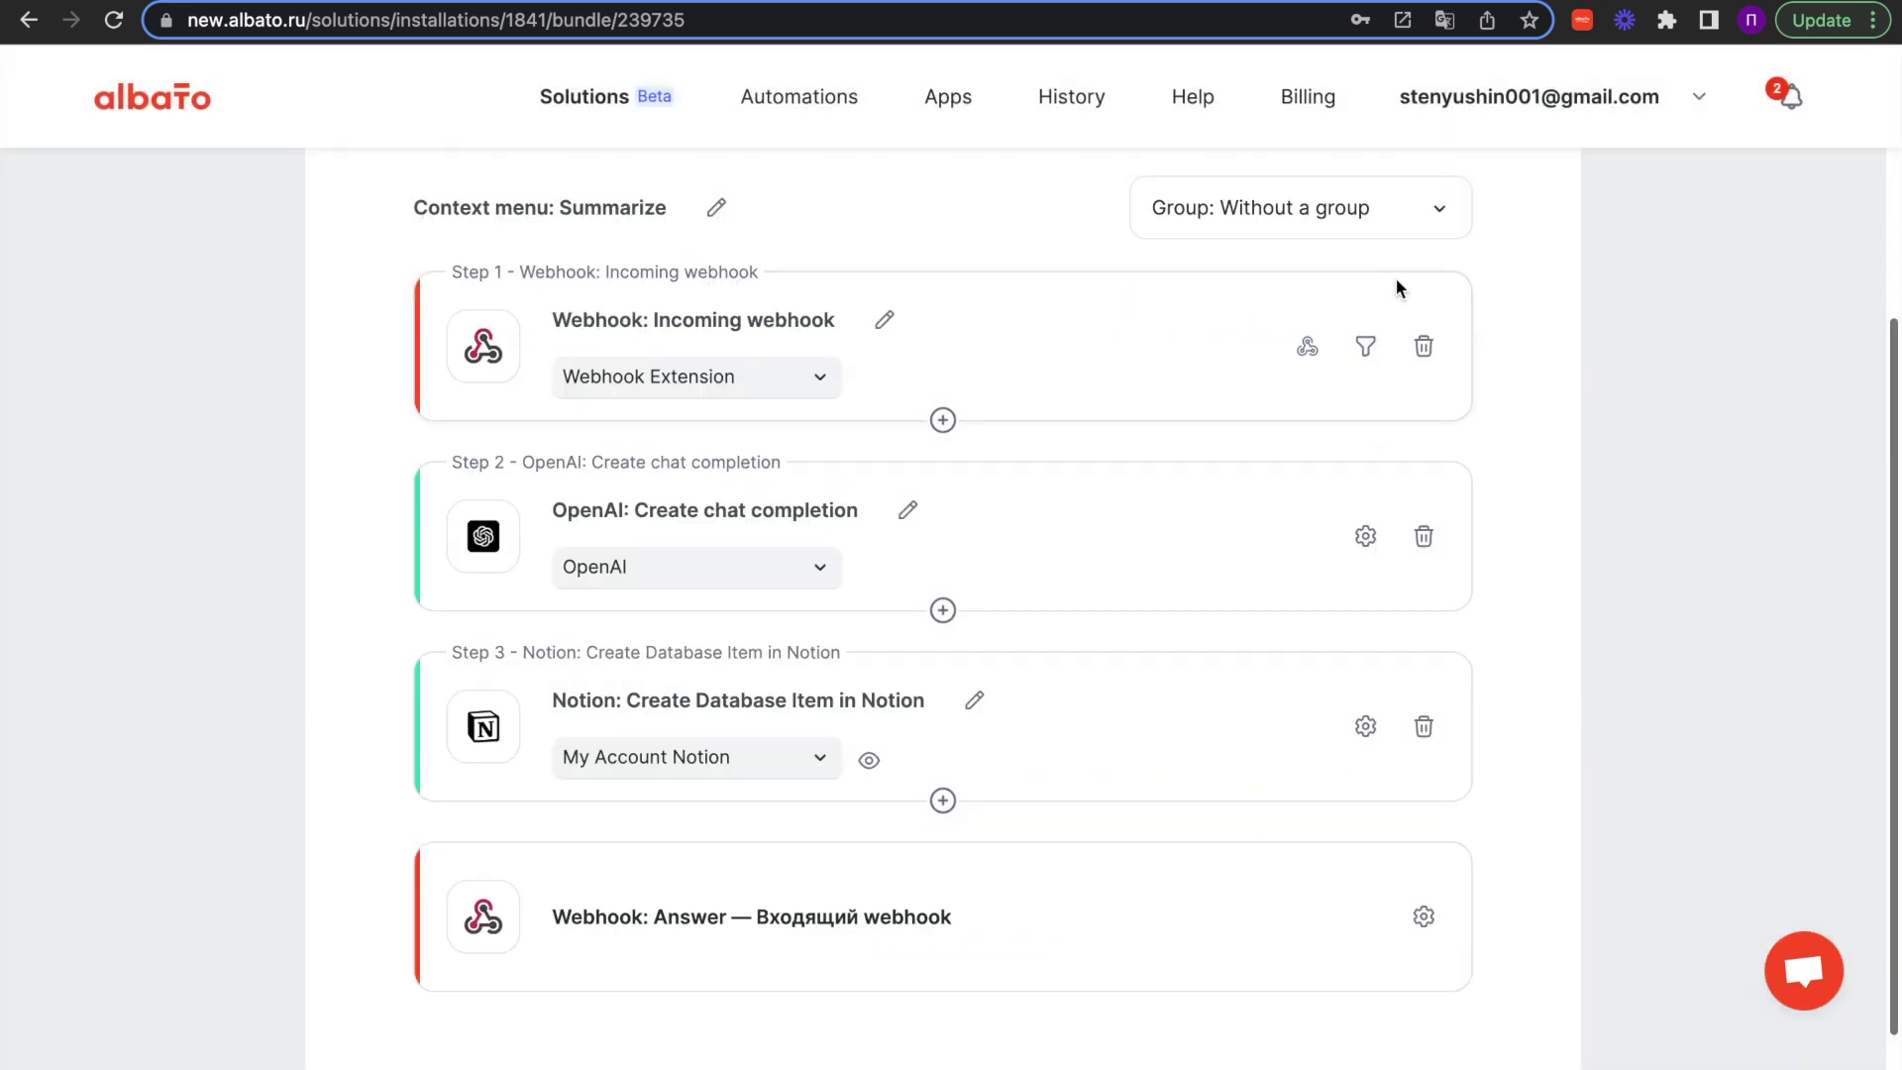
scroll(1066, 780, "up", 1)
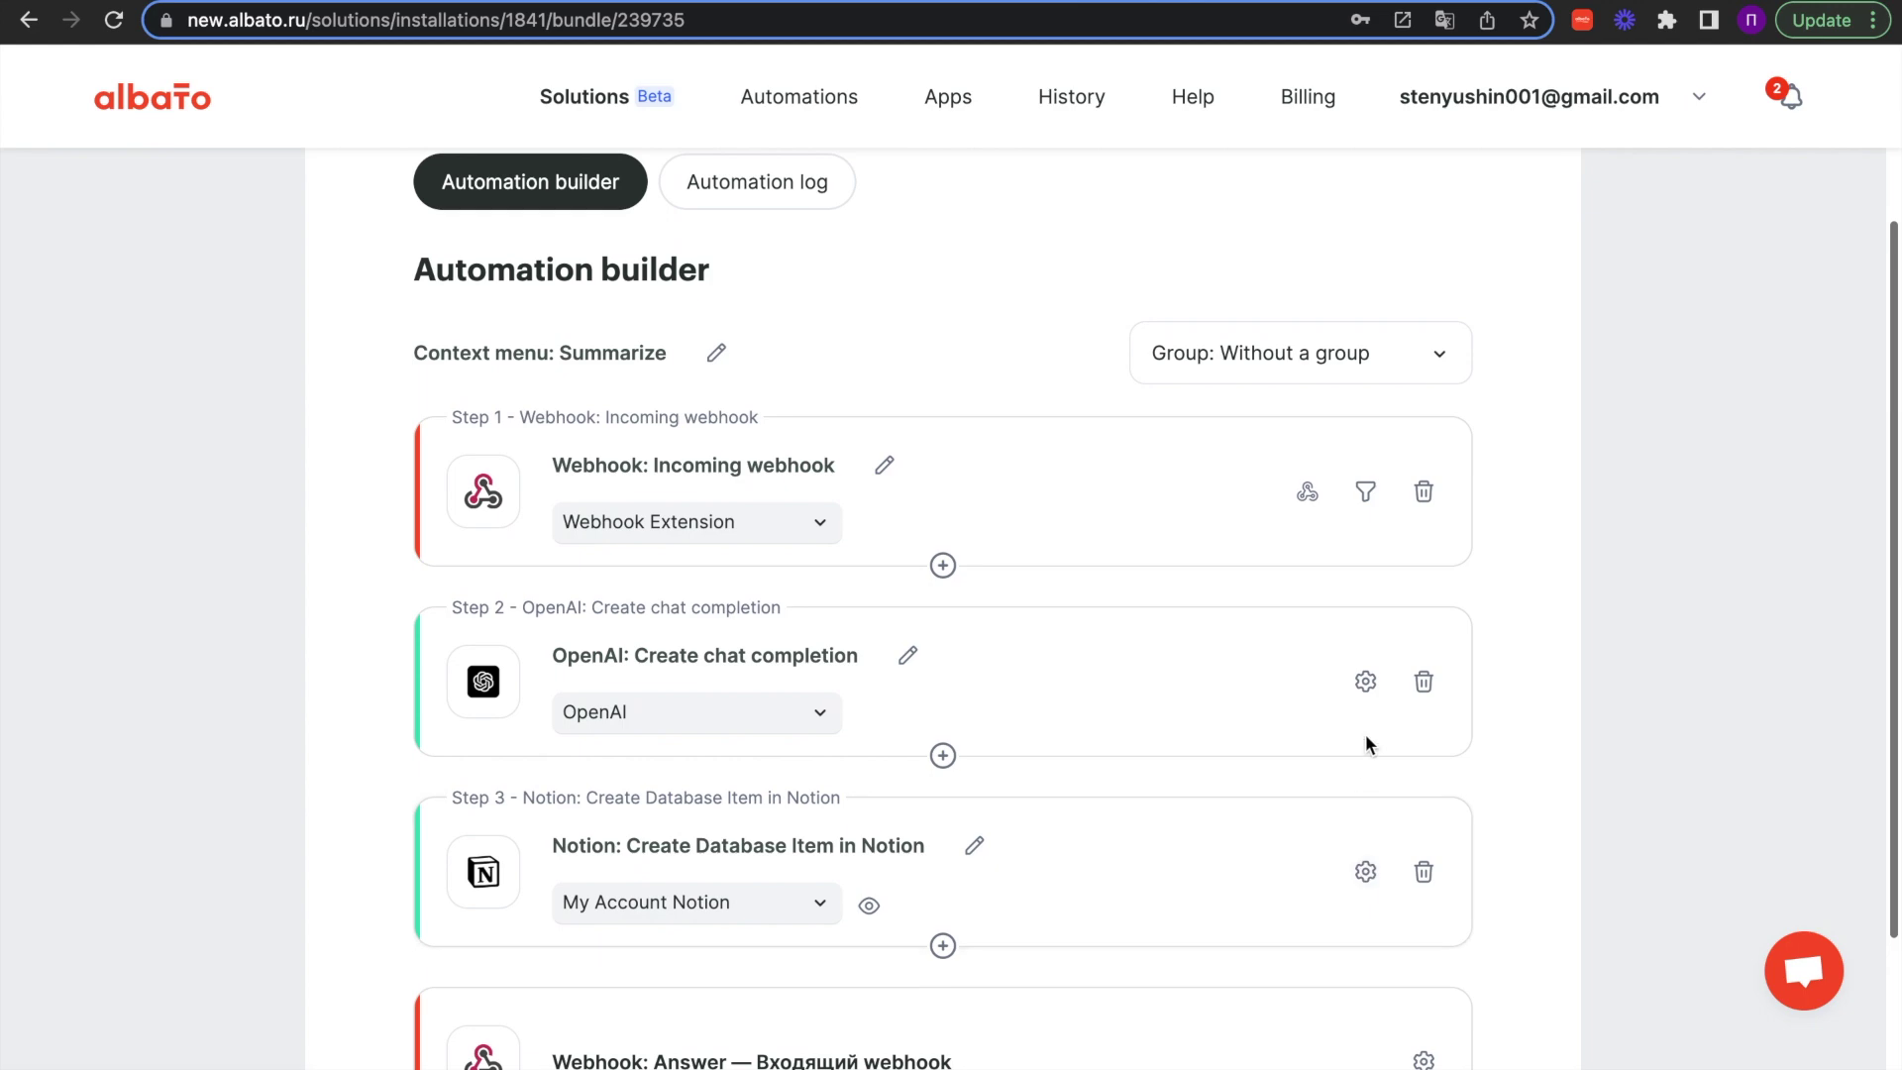
left_click(1366, 680)
scroll(1048, 720, "down", 10)
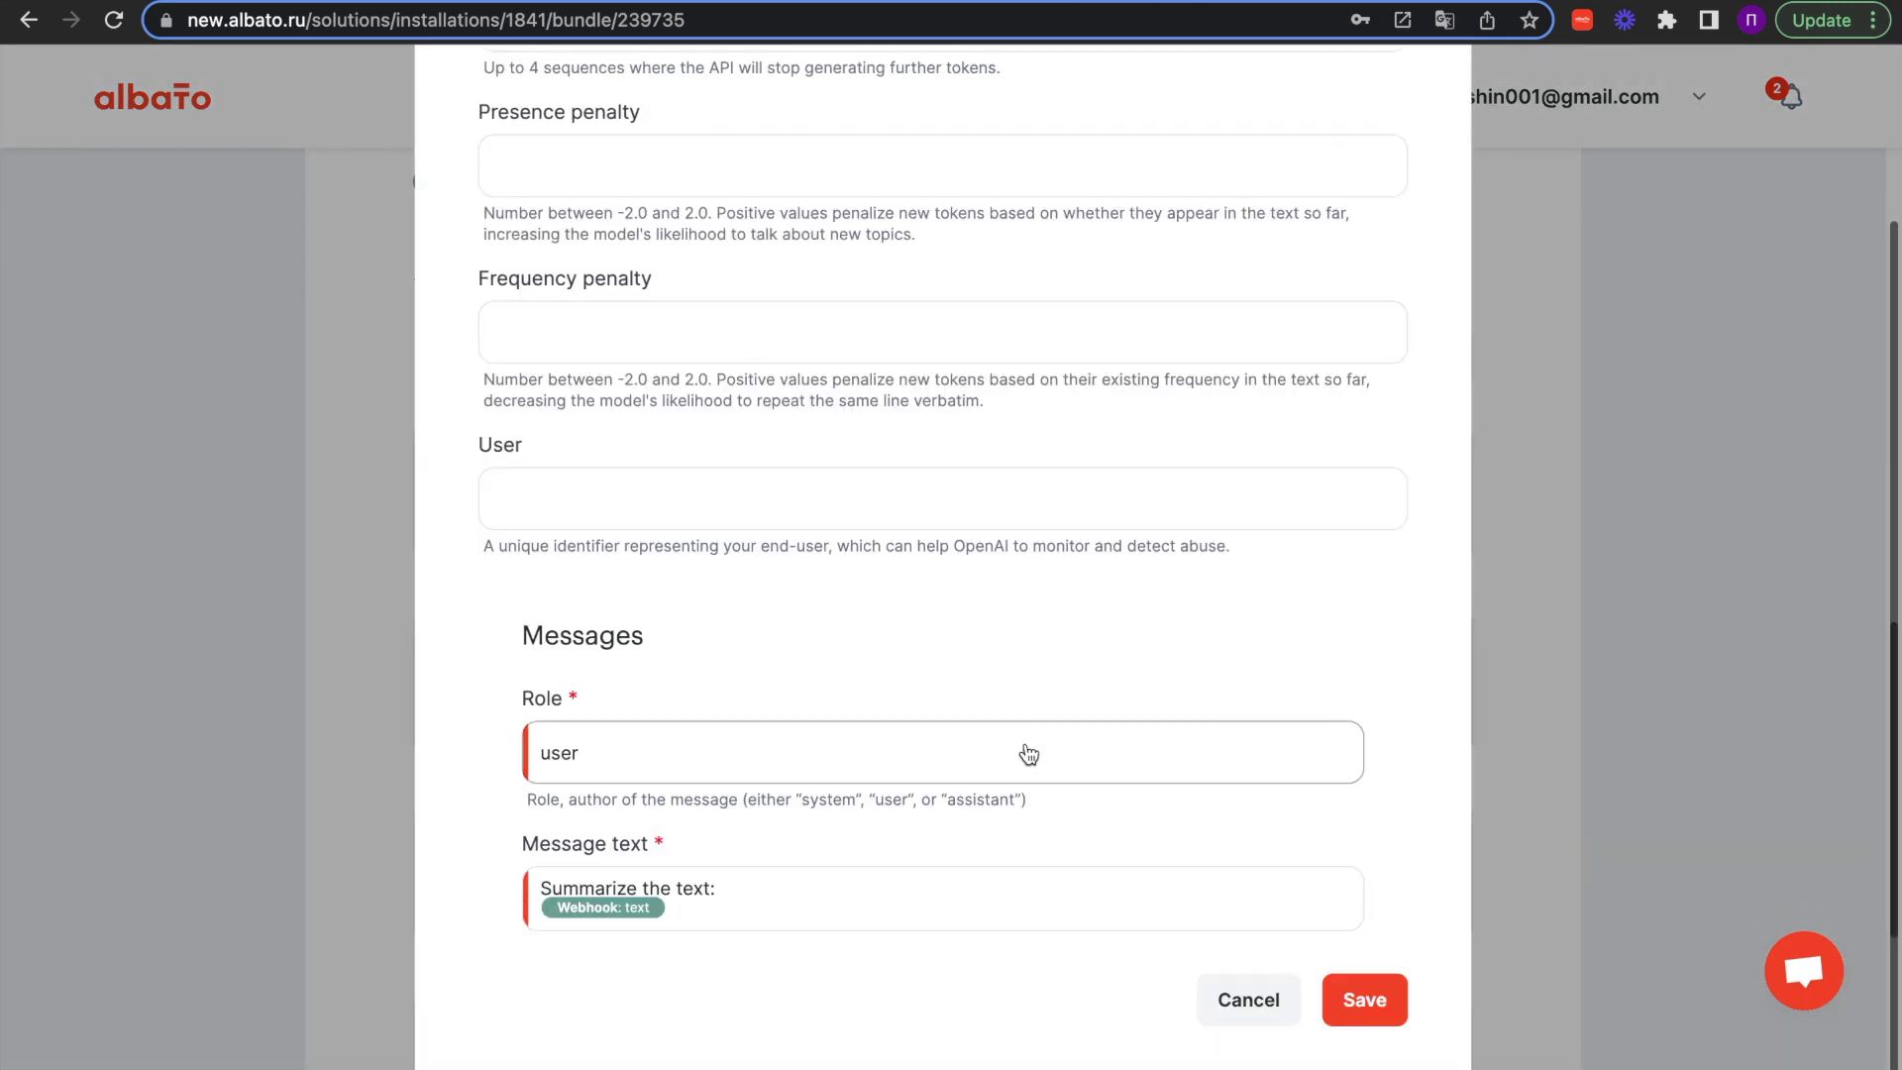
scroll(893, 922, "up", 10)
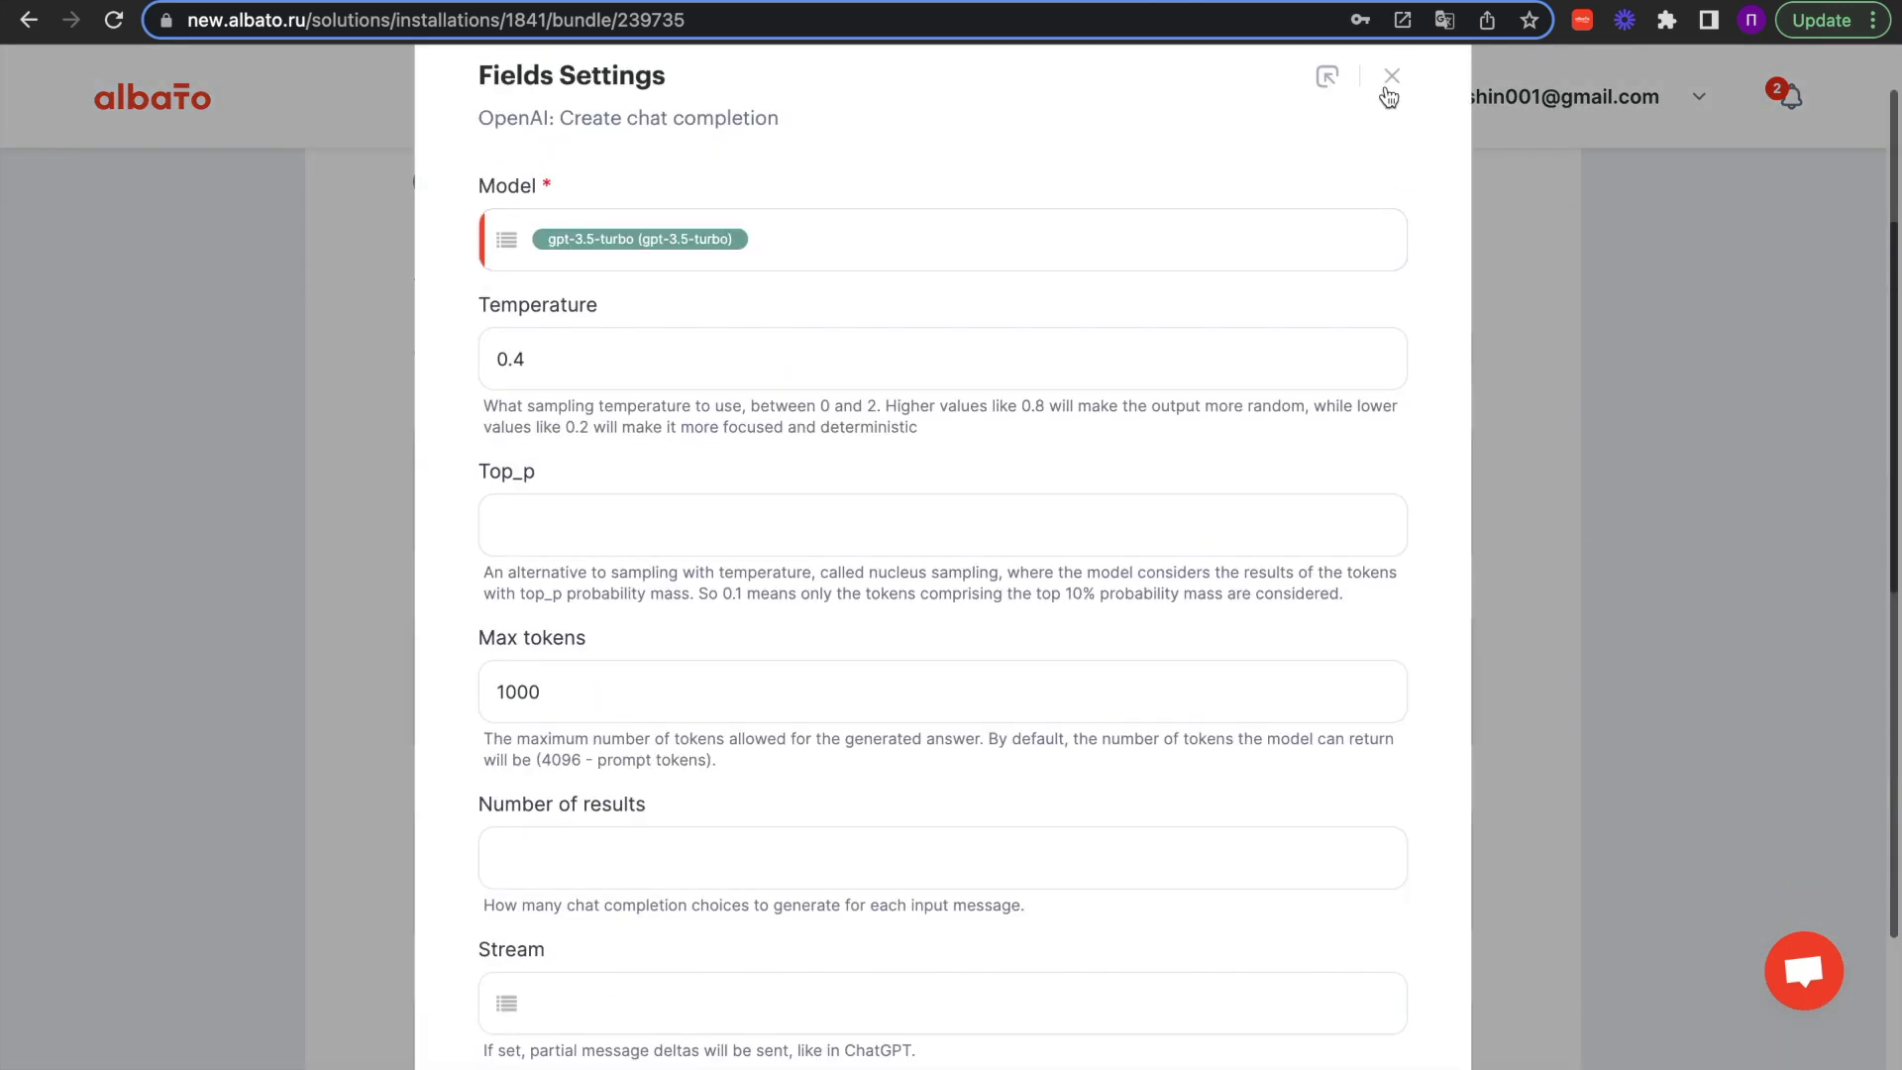
left_click(1395, 67)
scroll(892, 596, "up", 3)
Step: Go back to the Albato Extension scenario list showing all context-menu scenarios enabled
left_click(461, 379)
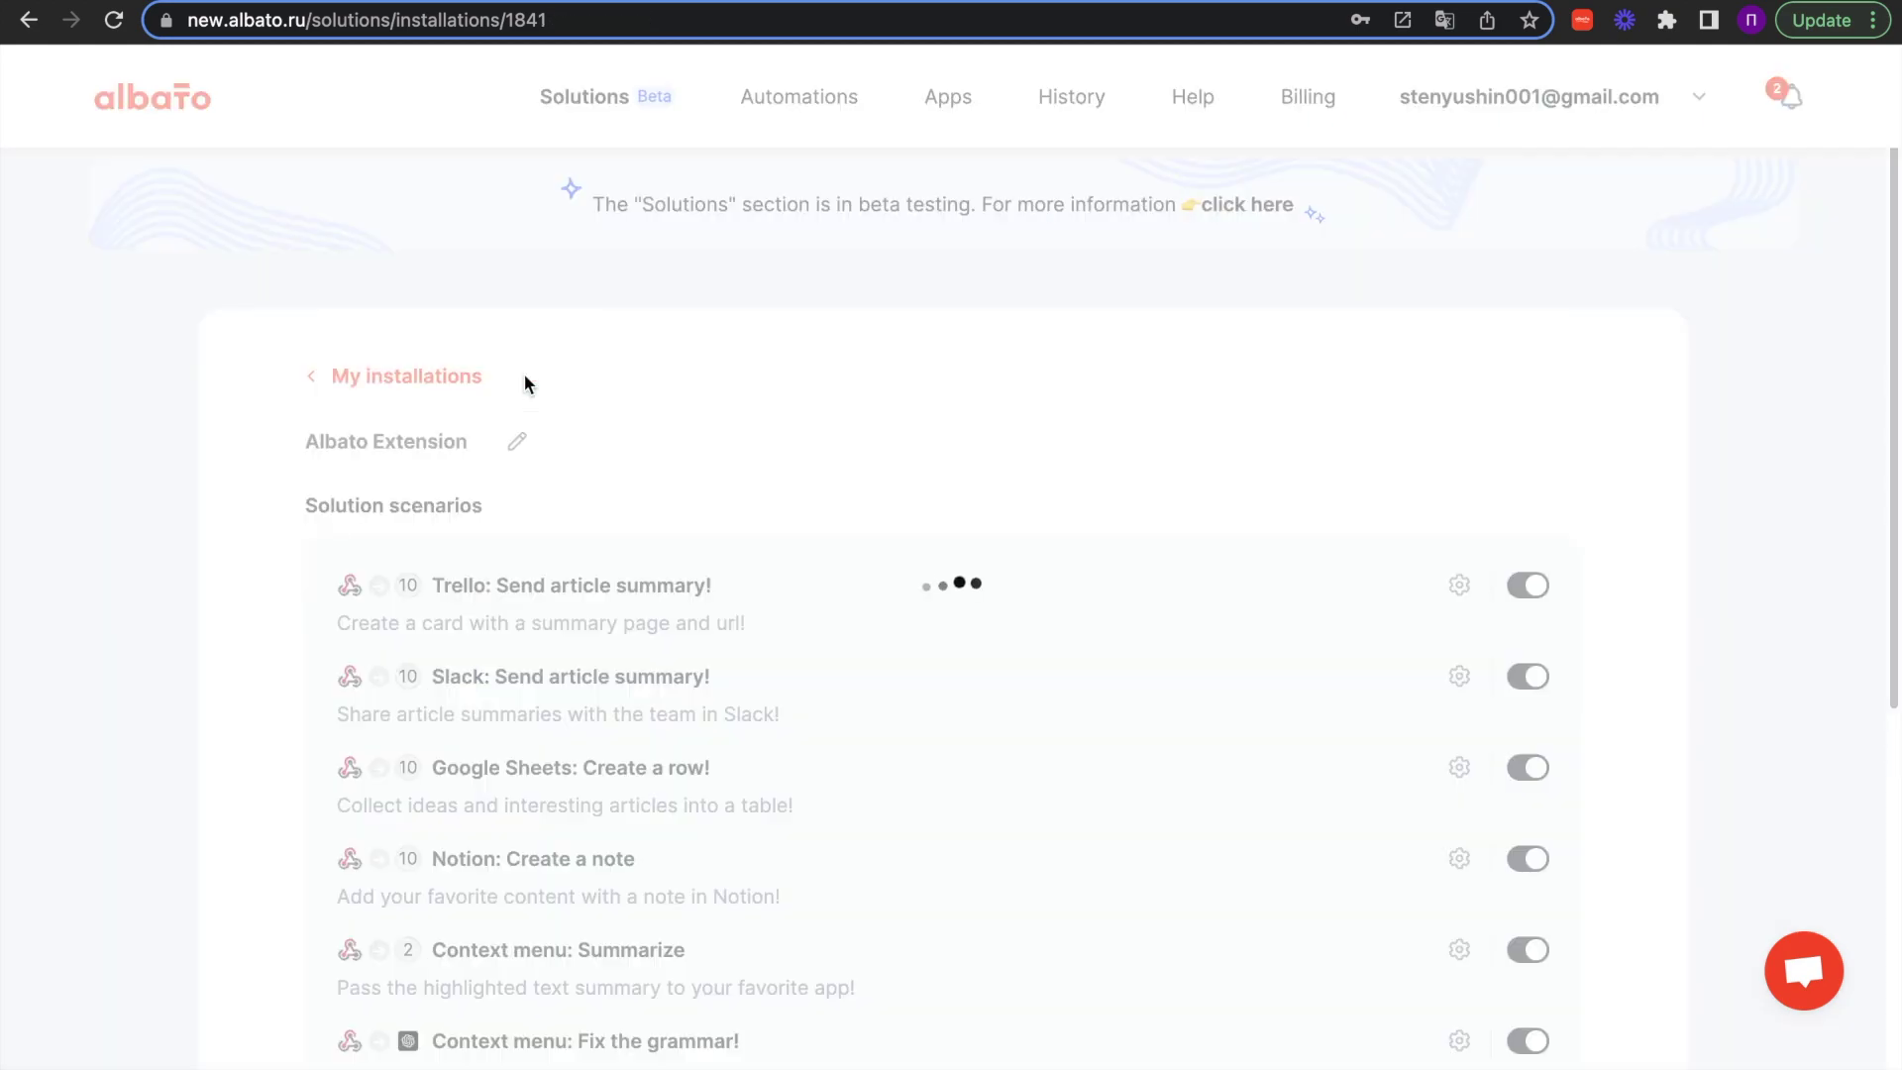
scroll(1030, 500, "down", 5)
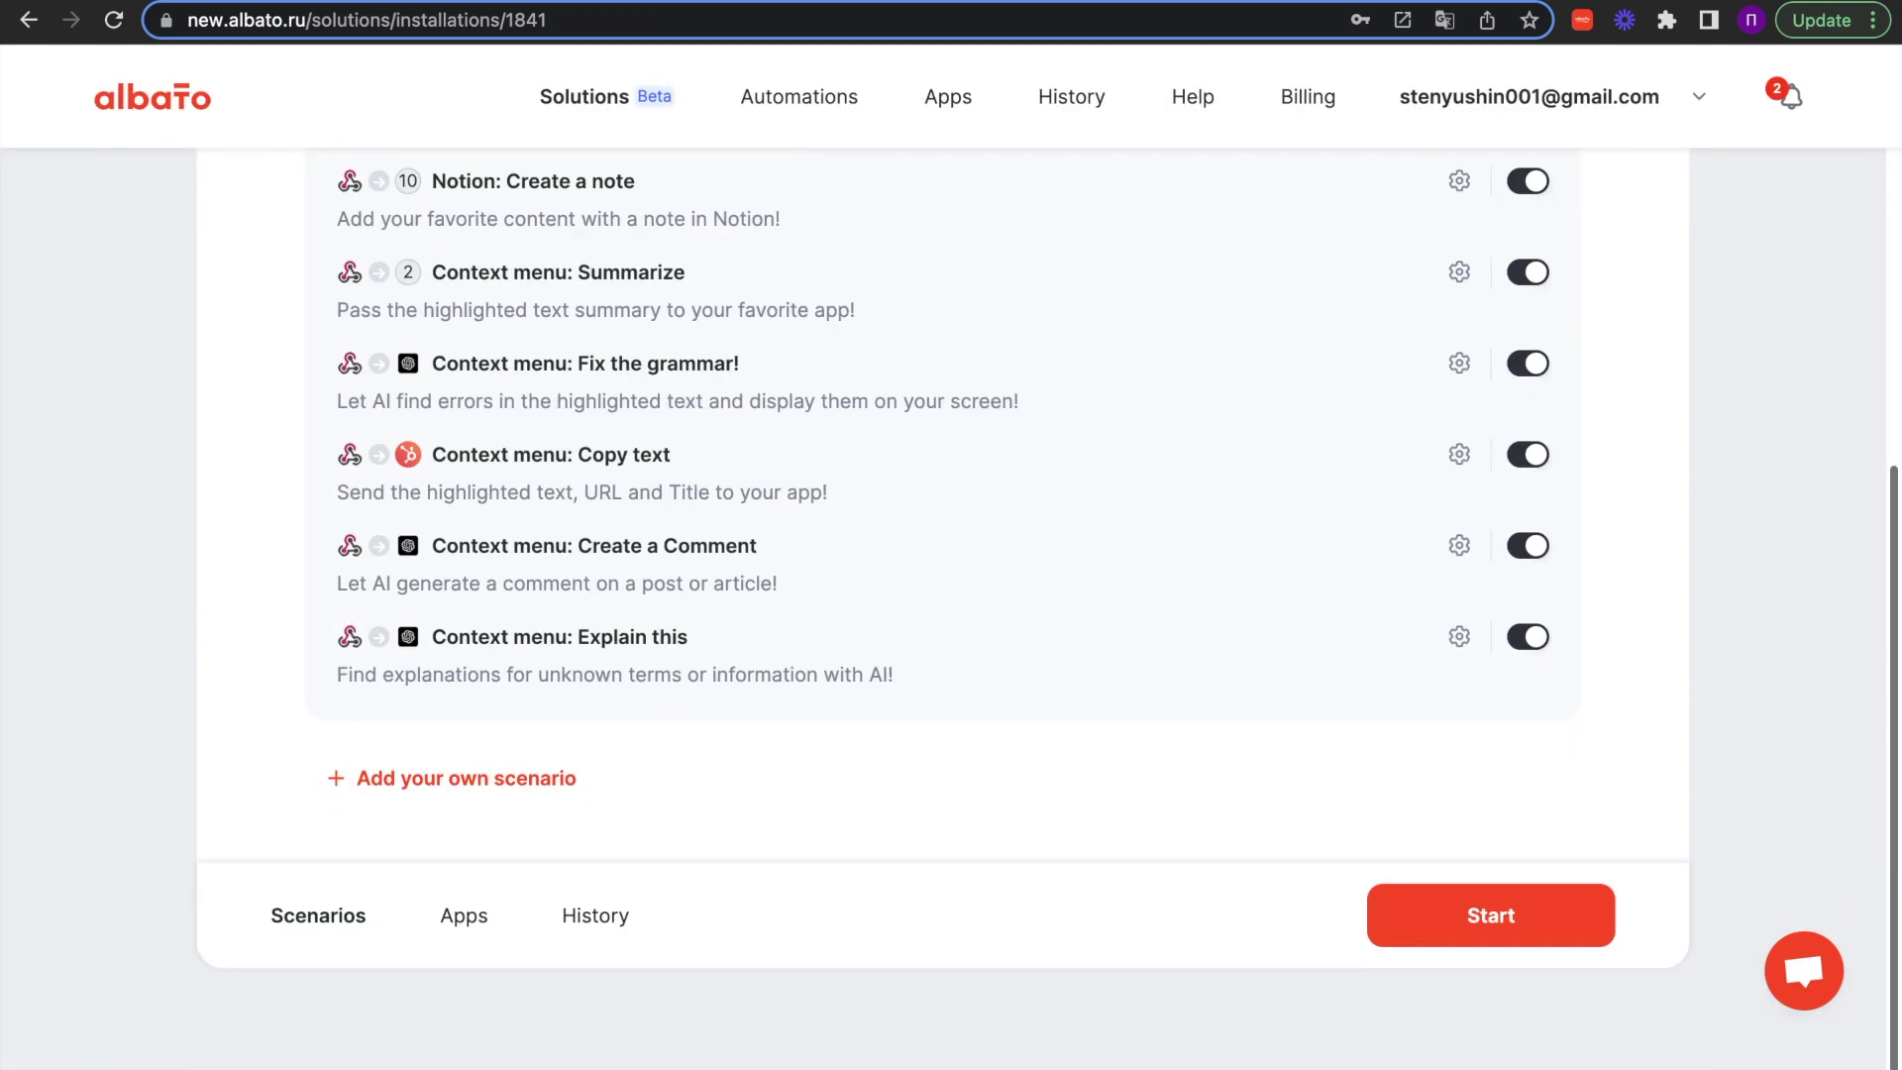